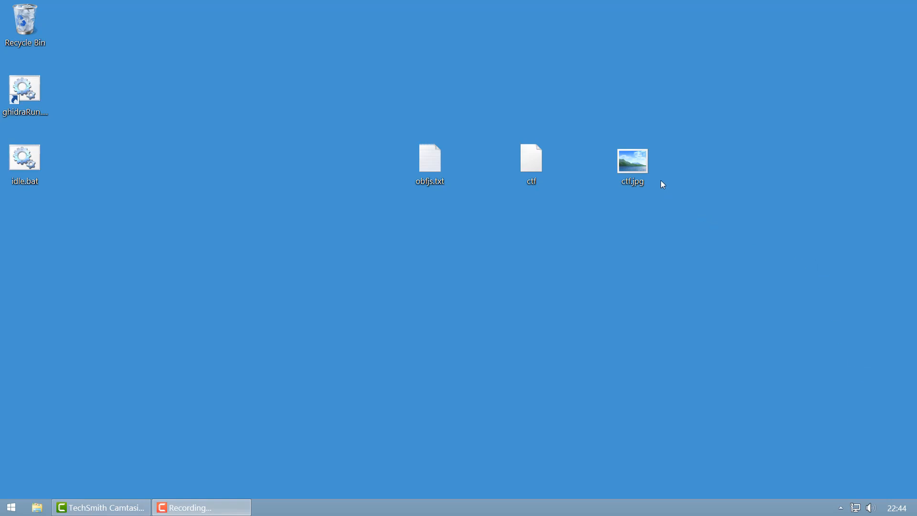
Open ctf.jpg in Cerbero Analyzer, examine the foreign data appended at the end of the file, and close the analysis.
right_click(635, 160)
left_click(673, 215)
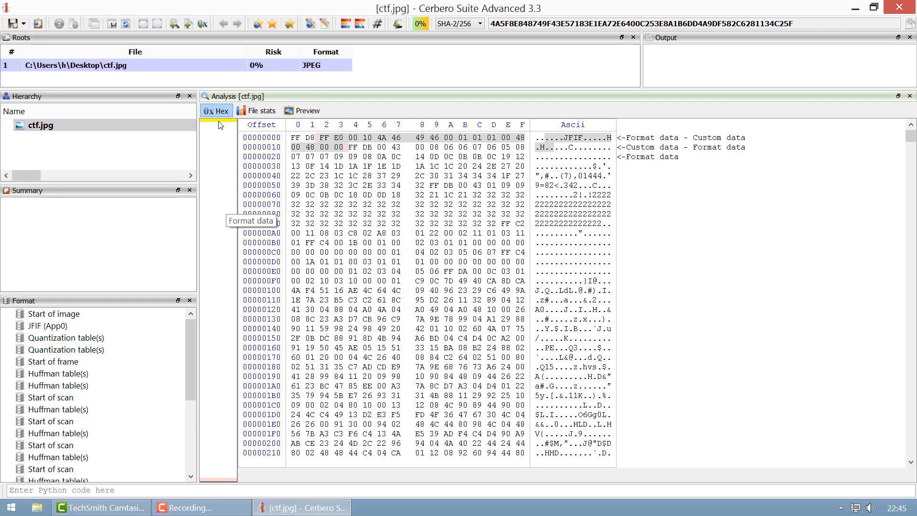
mouse_move(220, 125)
left_mouse_down()
mouse_move(211, 128)
mouse_move(213, 477)
mouse_move(218, 469)
left_mouse_up()
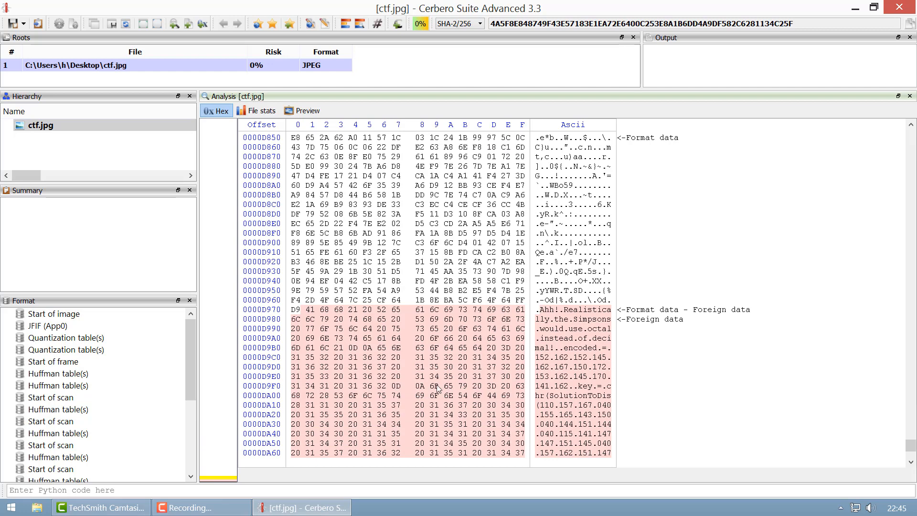
left_click(418, 386)
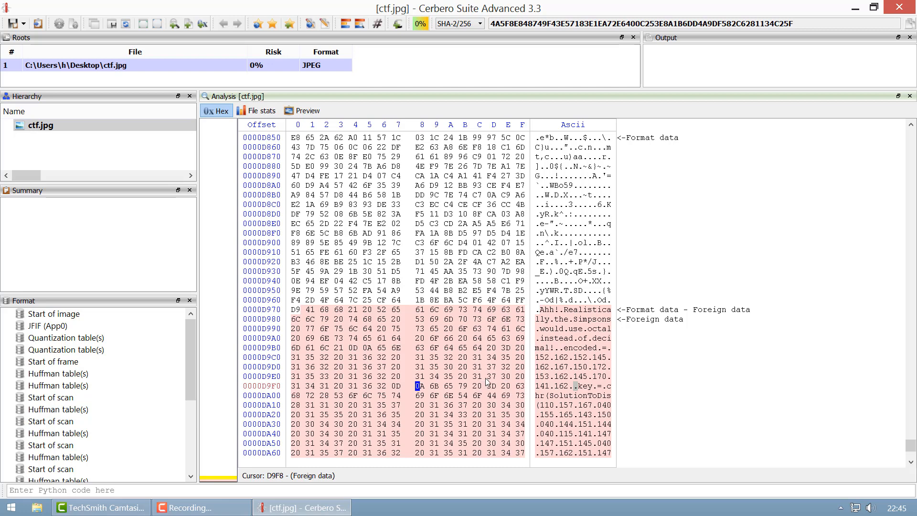
left_click(874, 8)
left_click(897, 10)
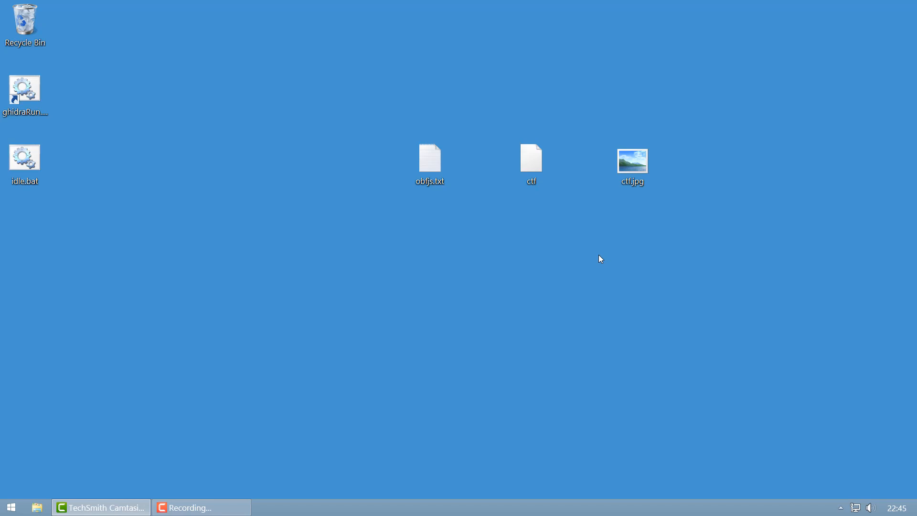
Open the ctf file in Cerbero Analyzer and follow its x64 native code from the entry point to the main function.
right_click(529, 171)
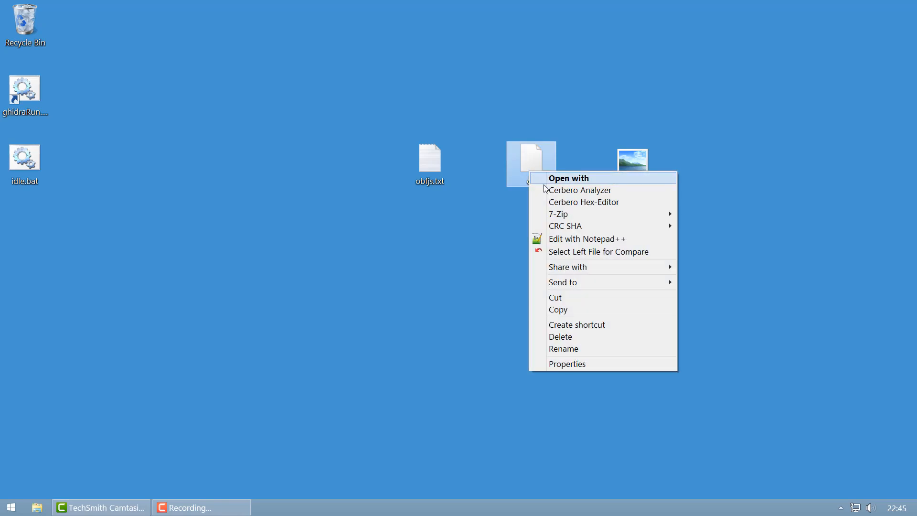
left_click(547, 189)
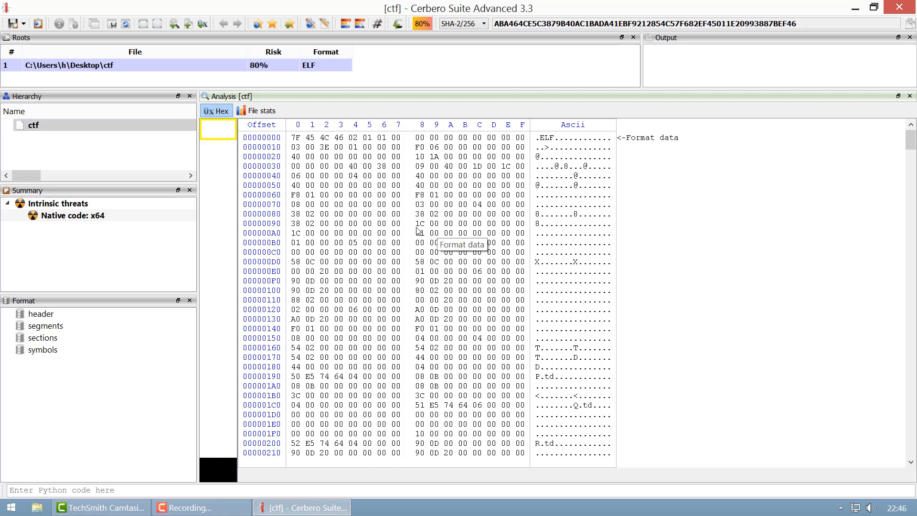
double_click(121, 217)
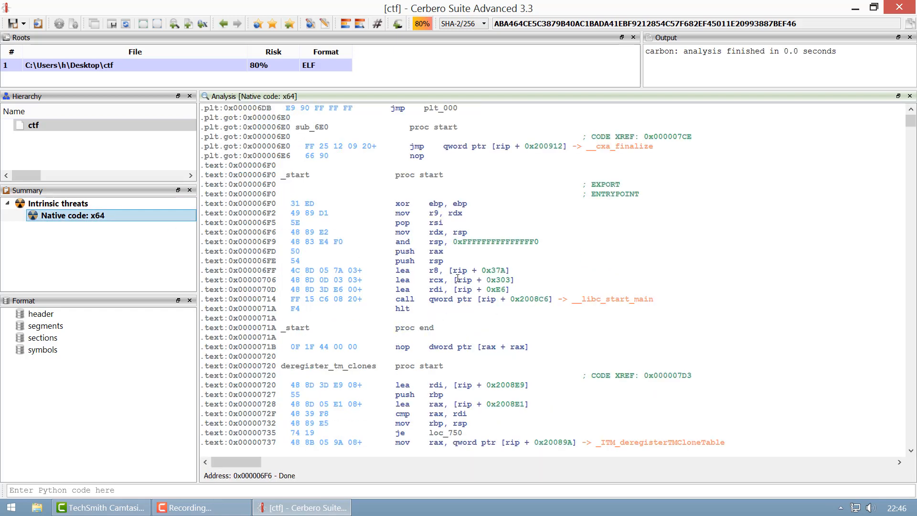
double_click(484, 288)
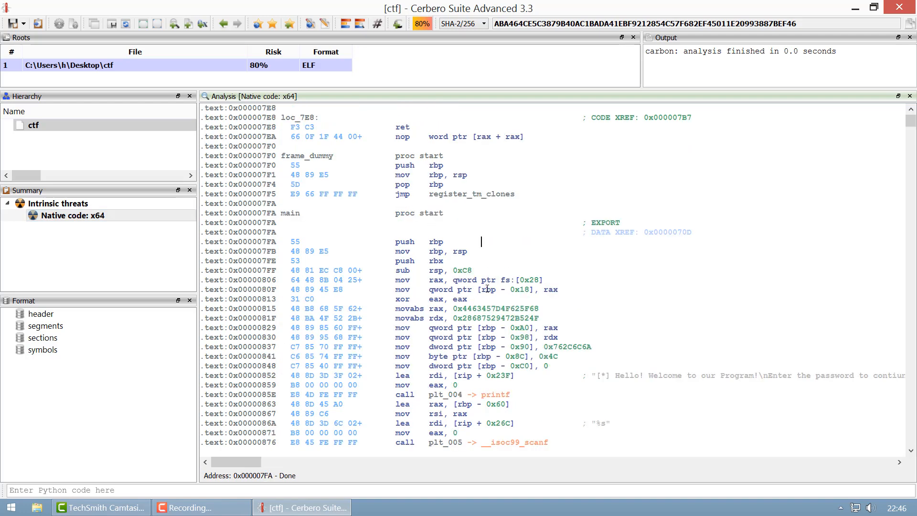
Examine the disassembly of main, from the password prompt through the strlen calls and the XOR loop, and close the analysis.
scroll(488, 290, "down", 1)
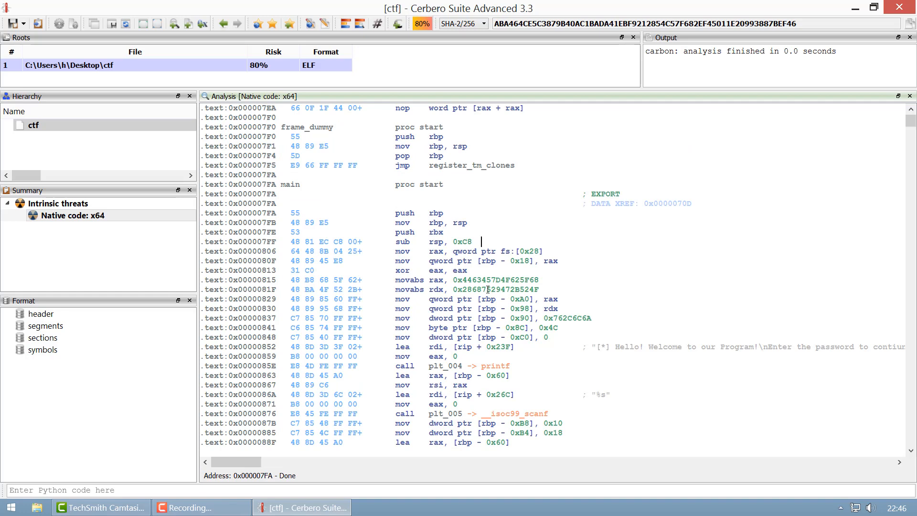
scroll(488, 289, "down", 1)
scroll(488, 290, "down", 1)
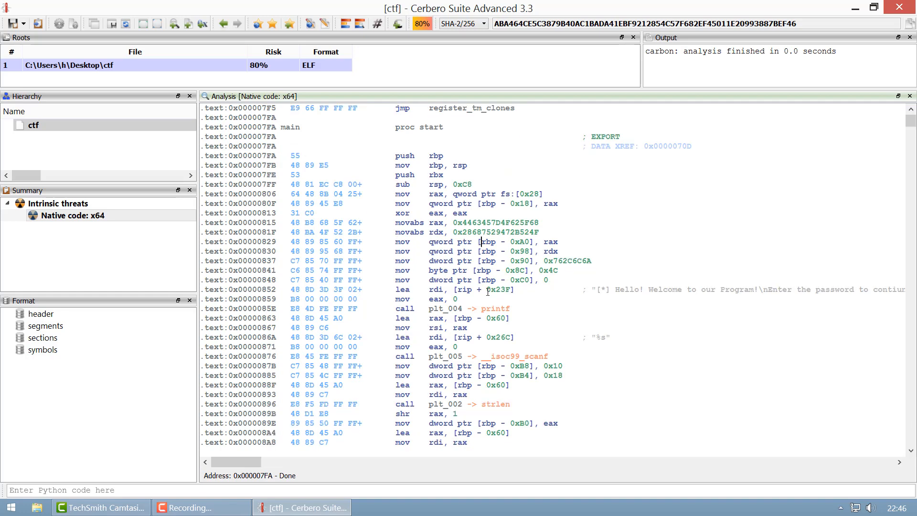
scroll(488, 290, "down", 1)
scroll(488, 291, "down", 4)
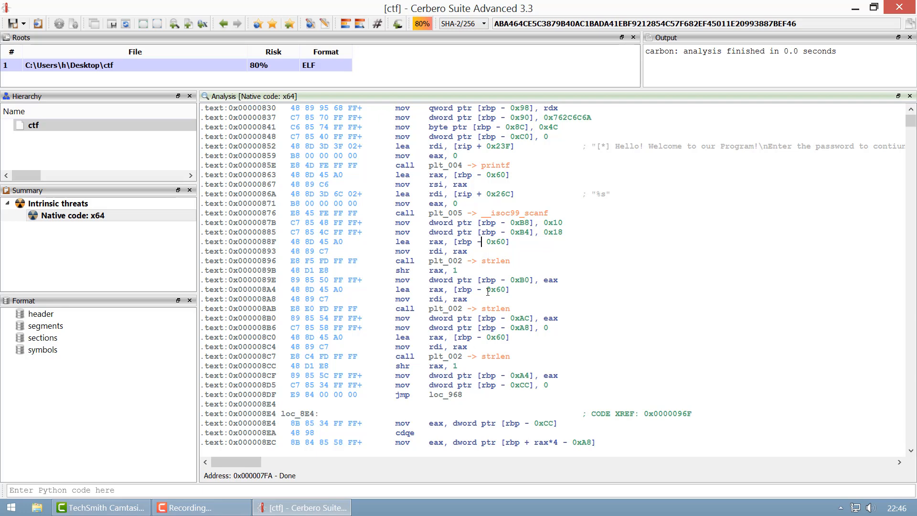
scroll(488, 291, "down", 4)
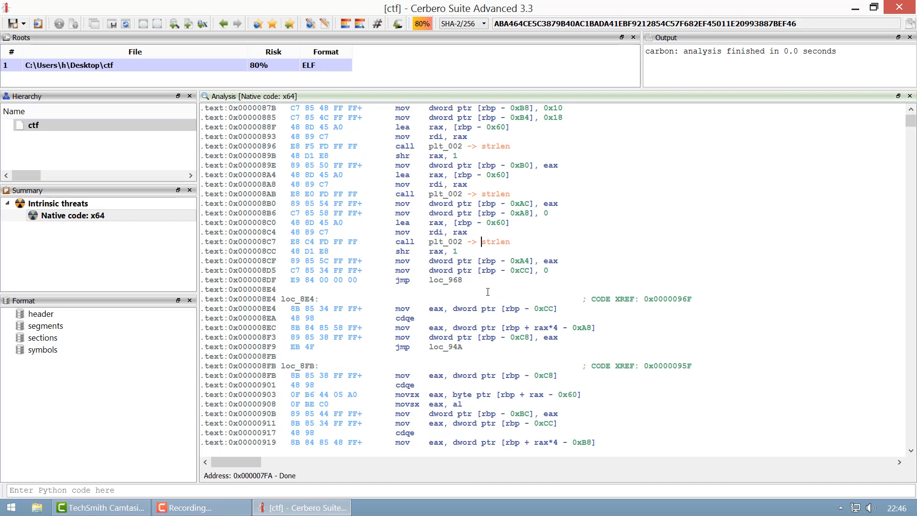
scroll(488, 291, "down", 2)
scroll(488, 292, "down", 1)
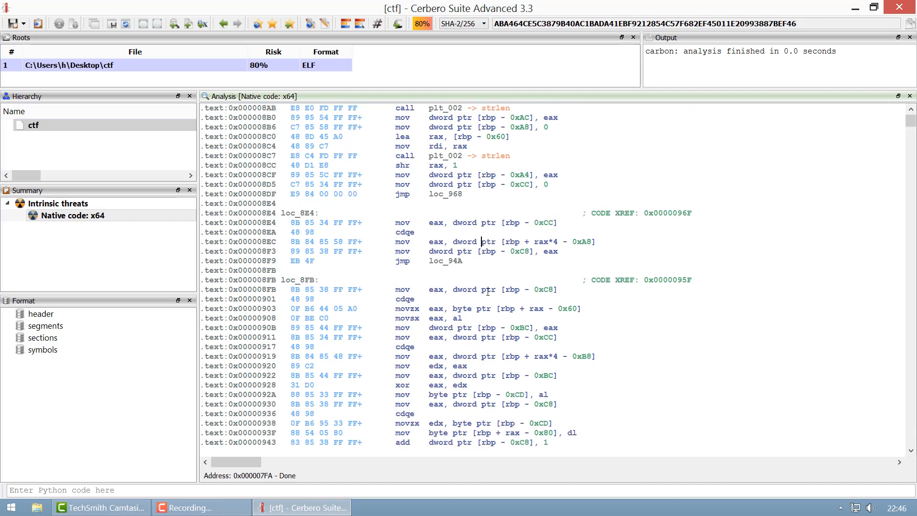
scroll(488, 291, "up", 6)
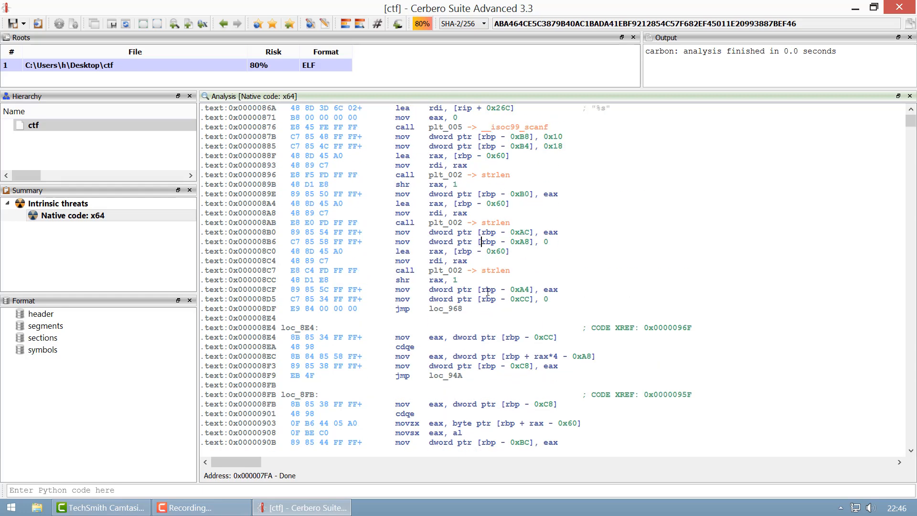
scroll(487, 291, "up", 2)
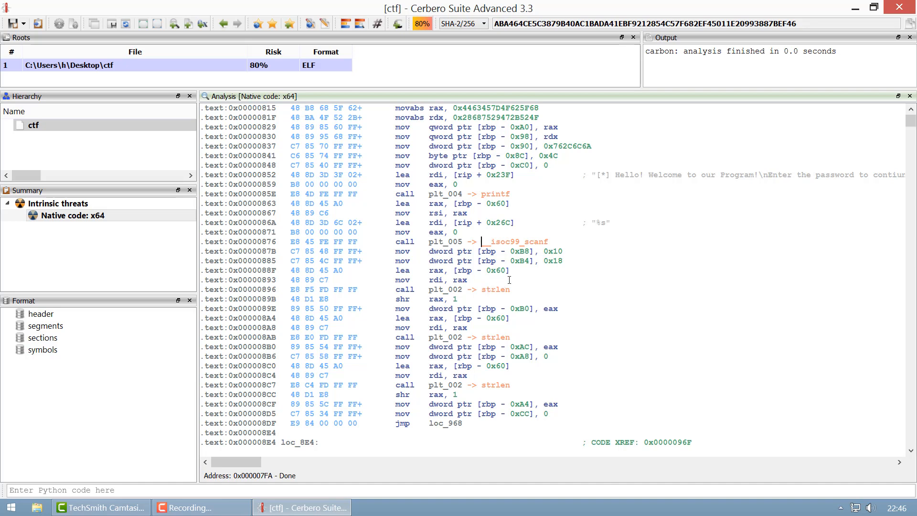
left_click(899, 7)
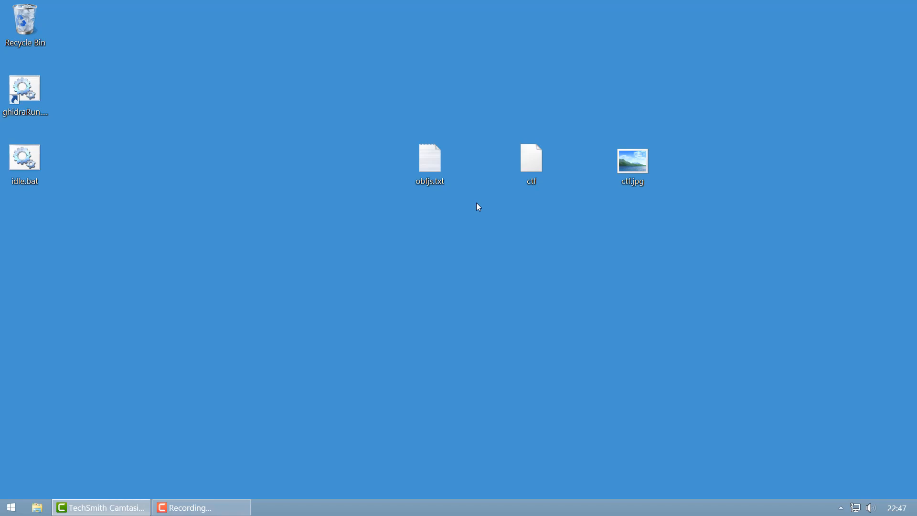
Open obfjs.txt in Cerbero Analyzer and place the cursor in its hex view.
right_click(432, 155)
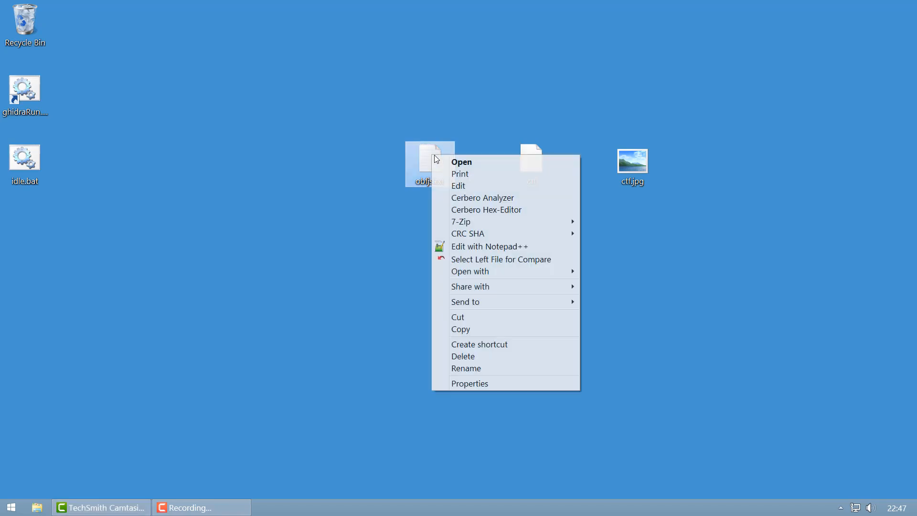
left_click(470, 198)
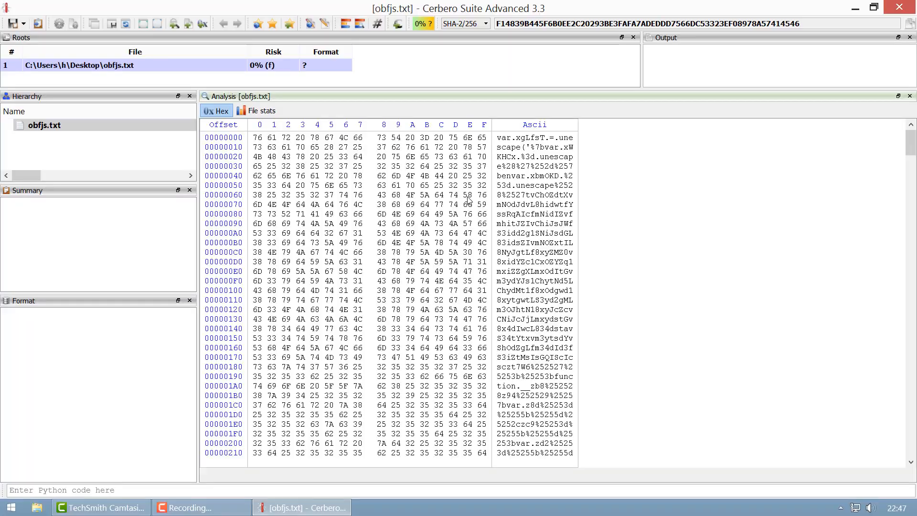
left_click(408, 196)
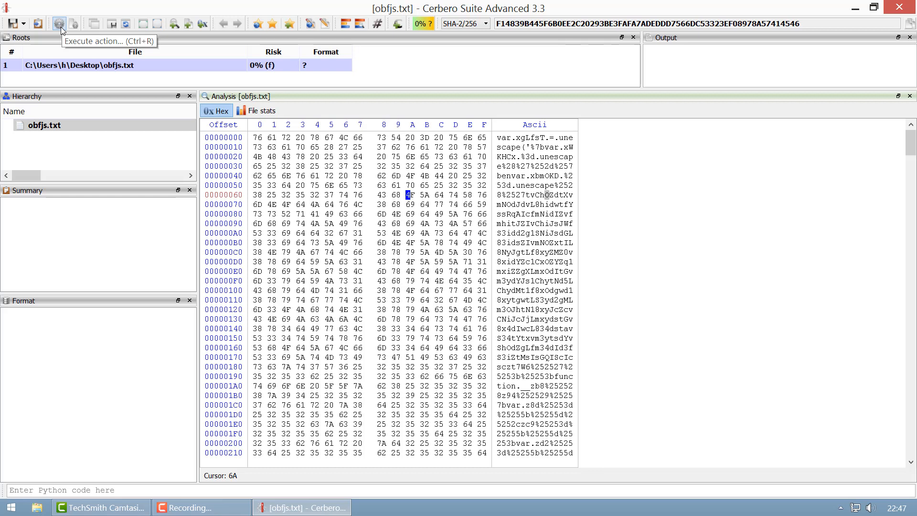
left_click(273, 195)
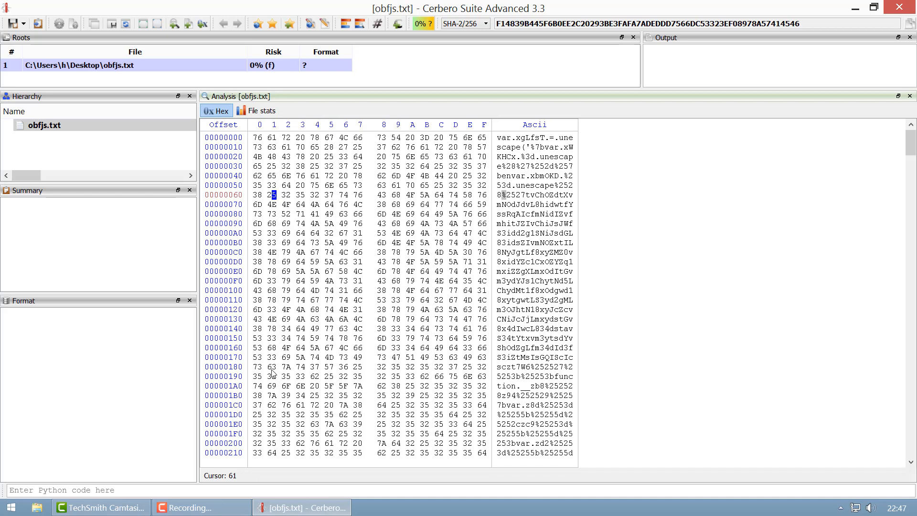
Convert all bytes of obfjs.txt to text using the utf_8 codec.
key("ctrl+a")
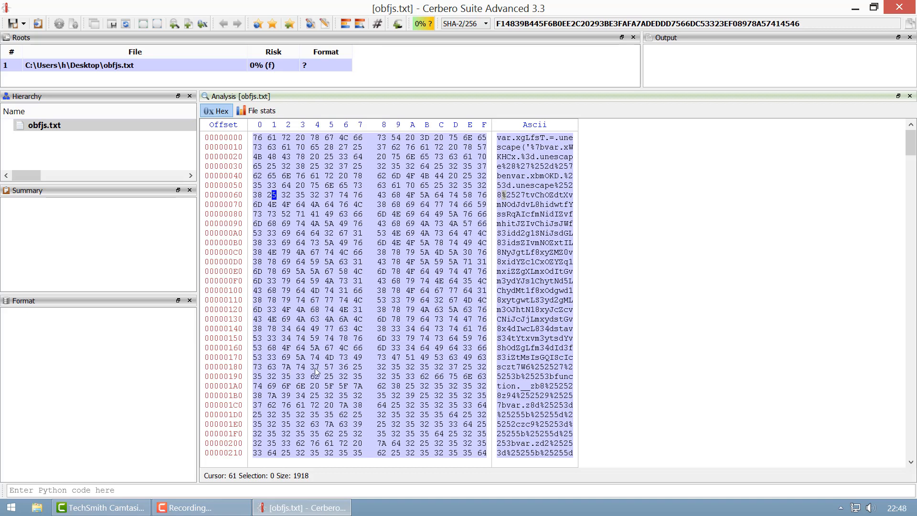
key("ctrl+e")
scroll(546, 175, "up", 1)
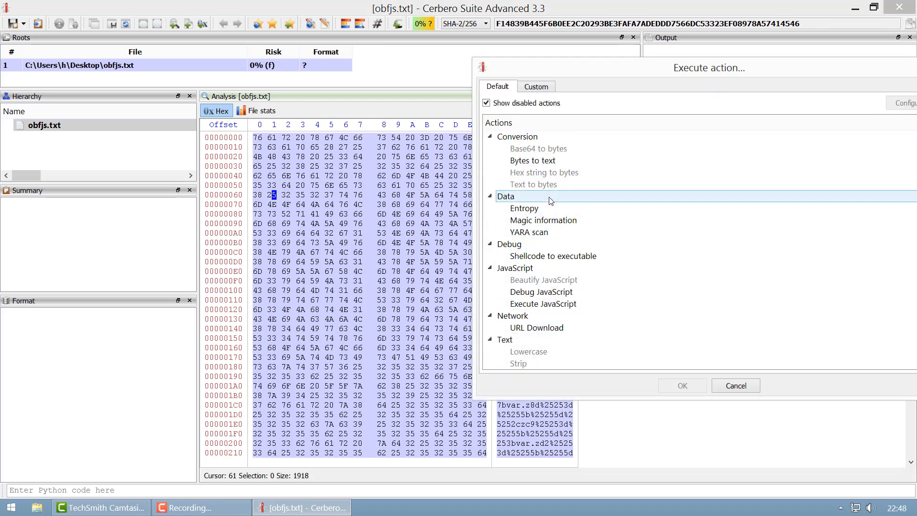
double_click(547, 162)
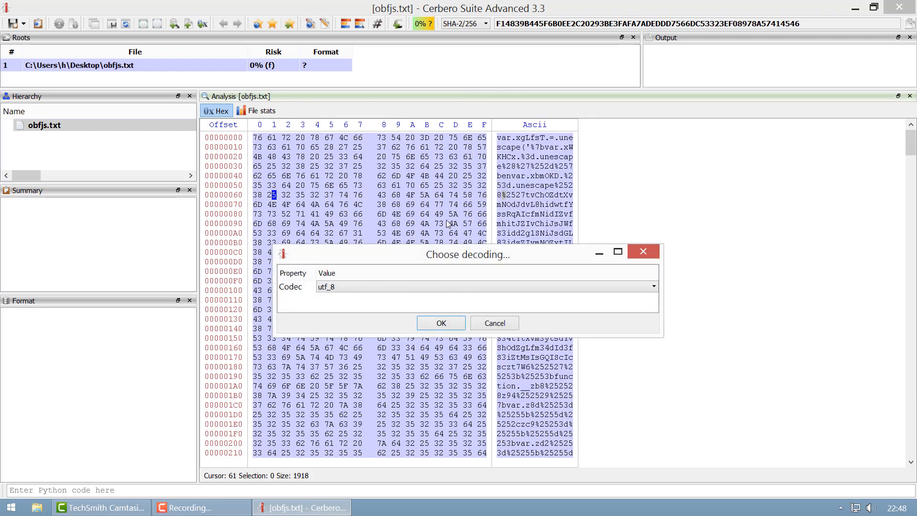
left_click(436, 324)
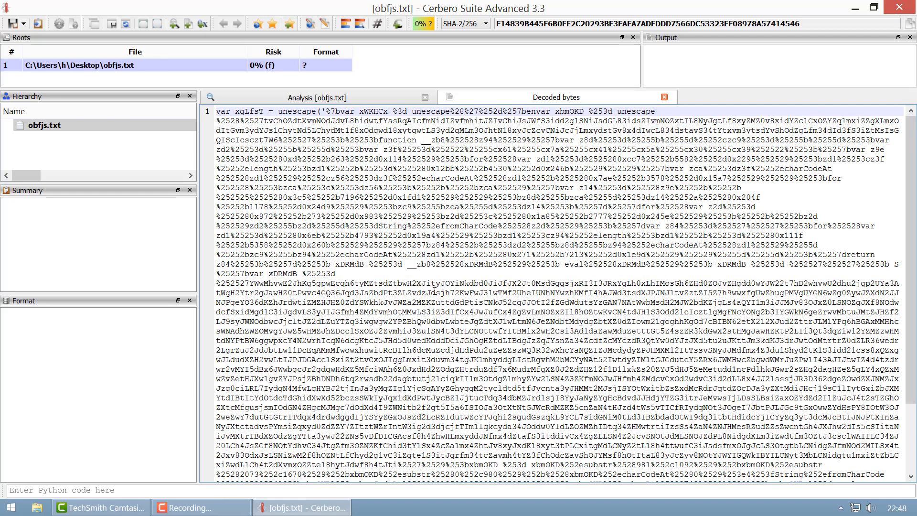
Set the language of the decoded text to JavaScript.
right_click(436, 286)
mouse_move(480, 415)
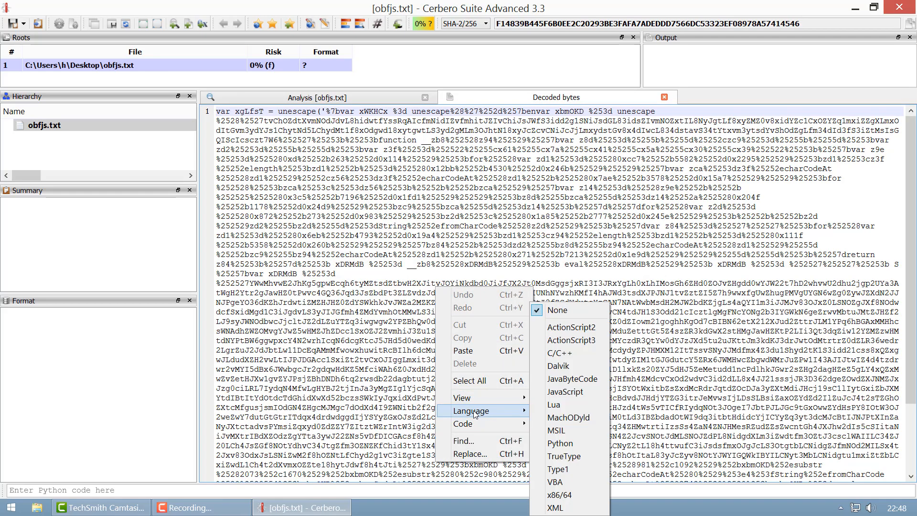
left_click(573, 391)
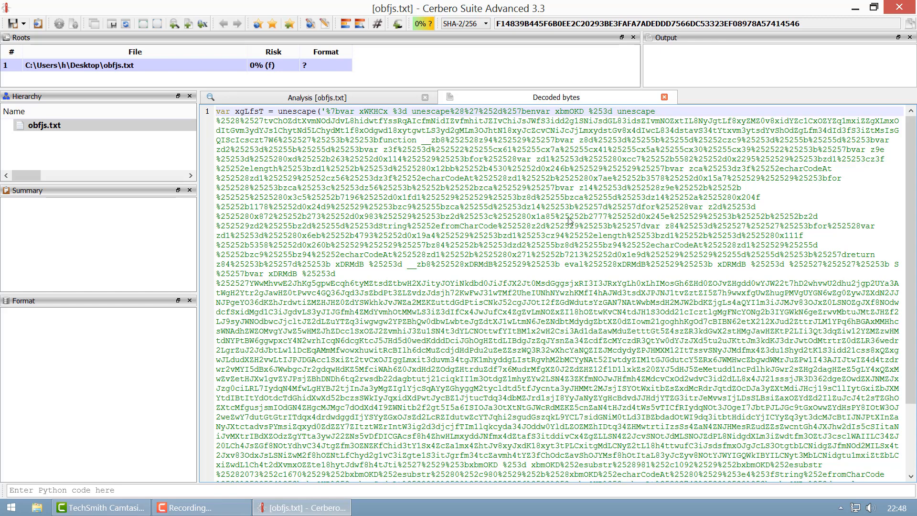
Run the Beautify JavaScript action on the decoded code.
key("ctrl+r")
left_click_drag(652, 81, 403, 83)
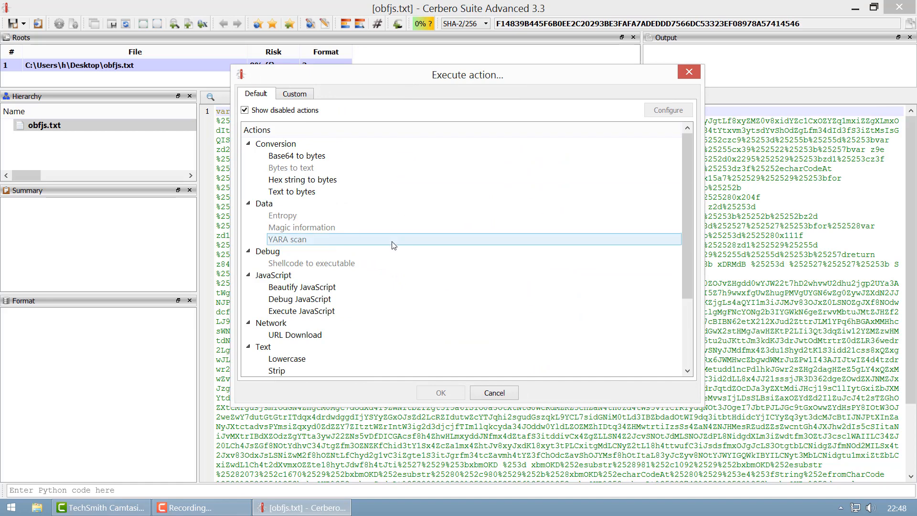
left_click(299, 288)
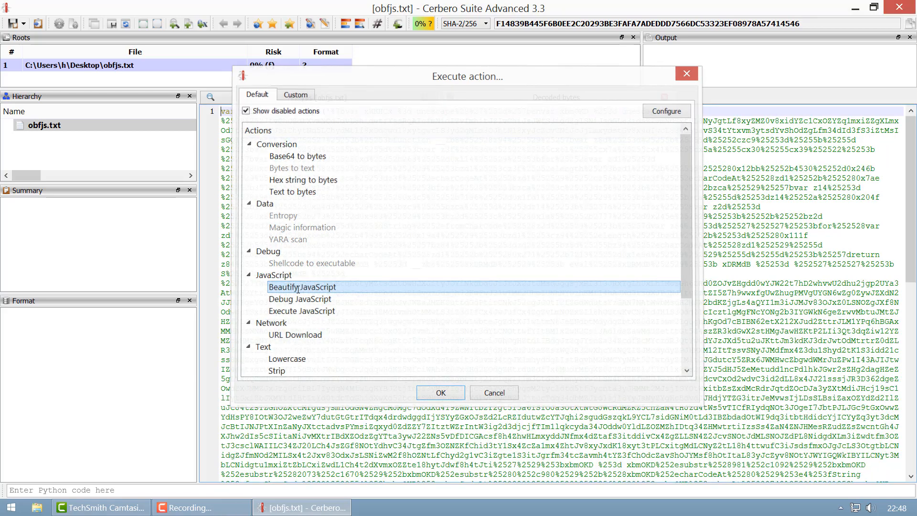
double_click(298, 287)
Examine the beautified script, including the escaped string, the __z9b function and the final eval call.
scroll(298, 289, "down", 10)
scroll(298, 289, "down", 3)
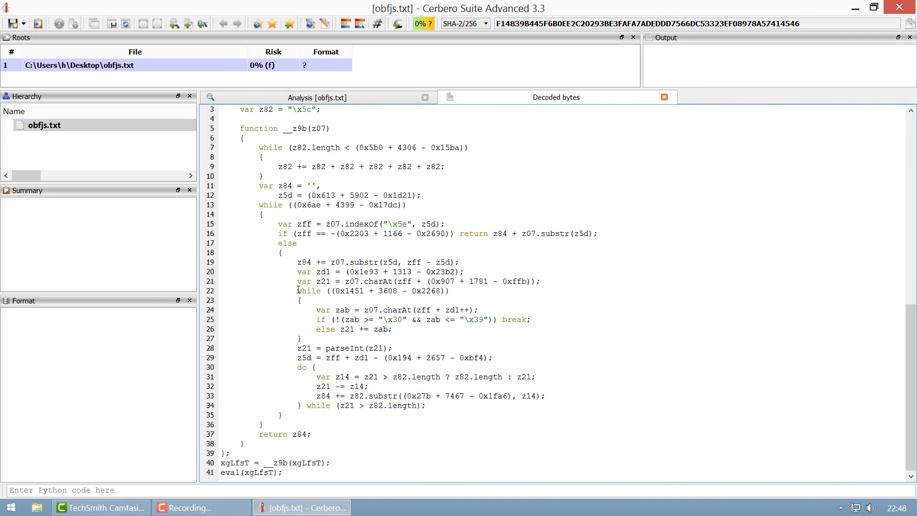
scroll(298, 310, "up", 5)
scroll(298, 325, "down", 5)
scroll(280, 445, "up", 3)
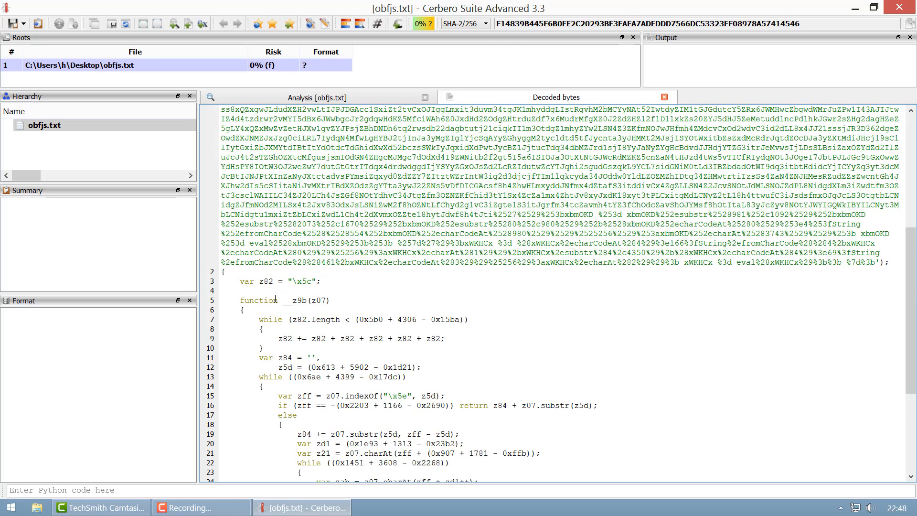
scroll(281, 285, "down", 10)
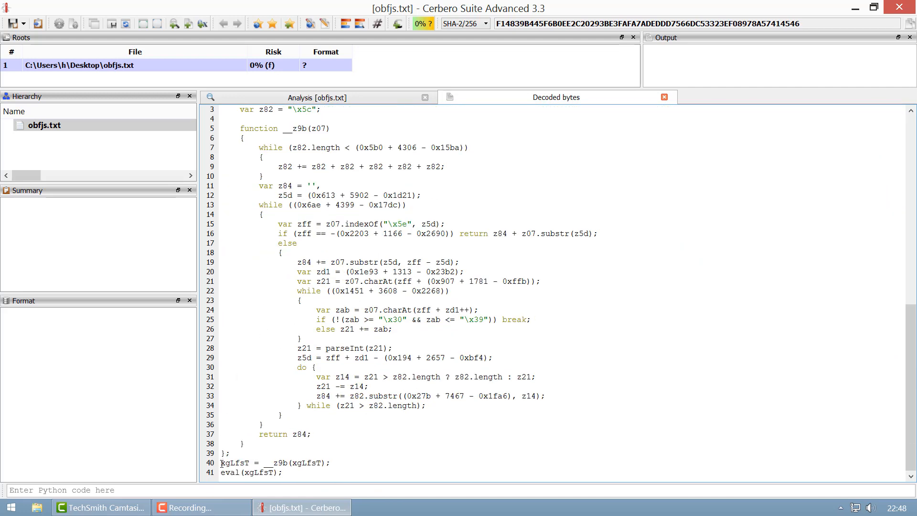
double_click(234, 472)
left_click(263, 425)
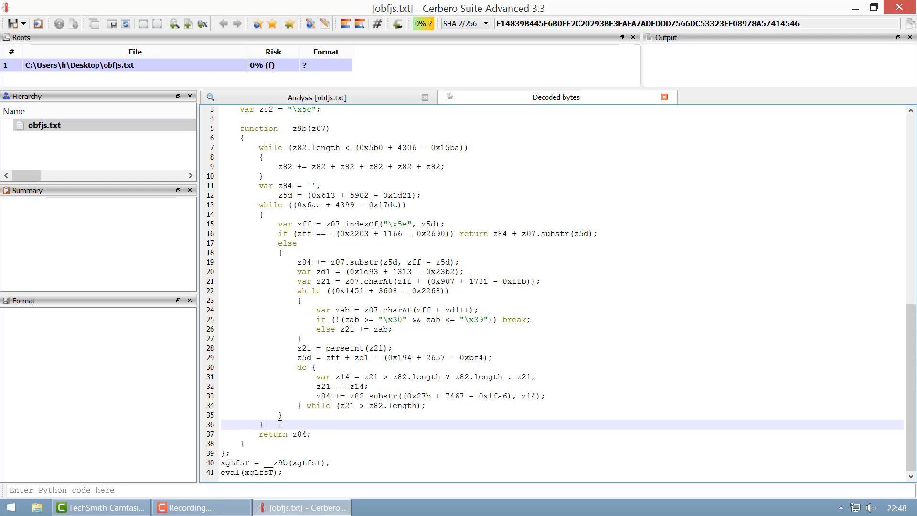
Run the Debug JavaScript action on the beautified code, keeping the script as its content.
key("ctrl+e")
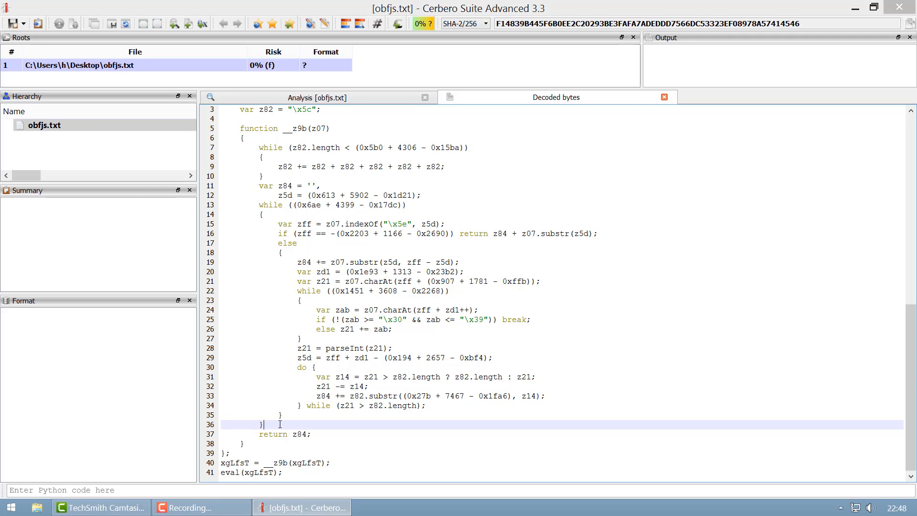
left_click(307, 280)
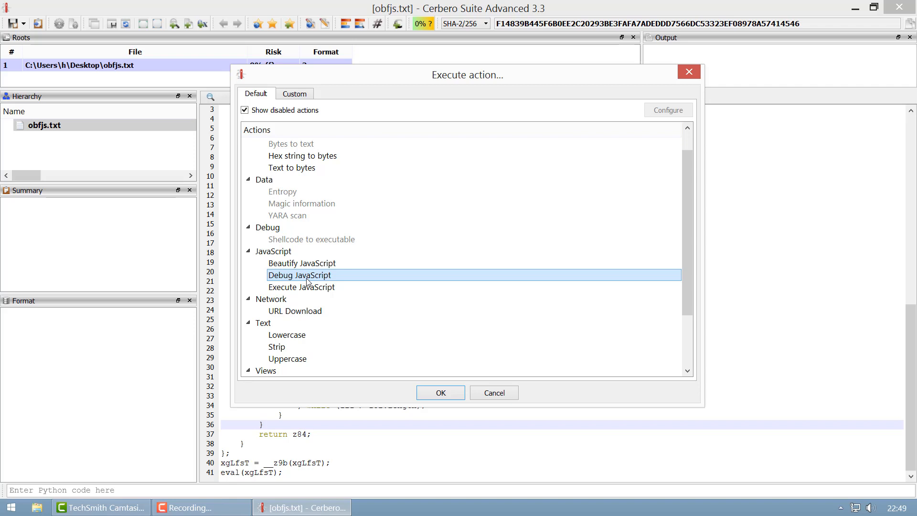
double_click(308, 287)
left_click(389, 299)
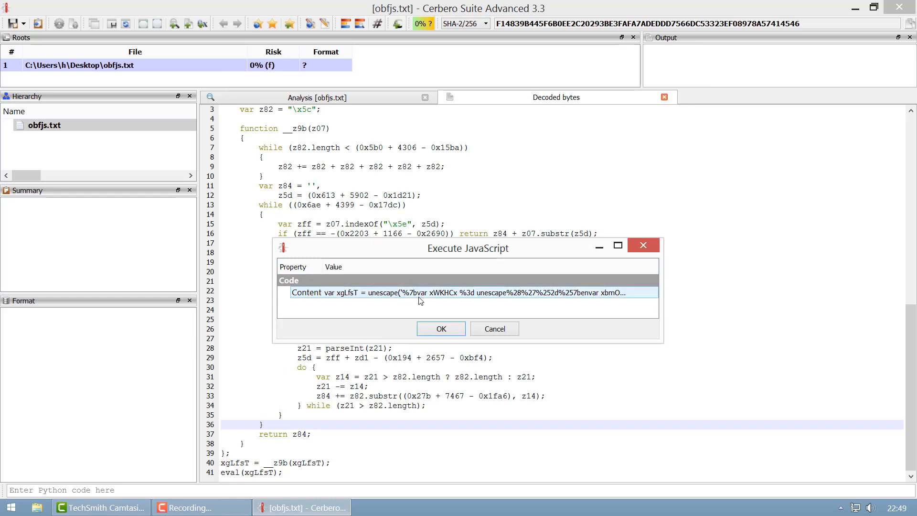
left_click(434, 332)
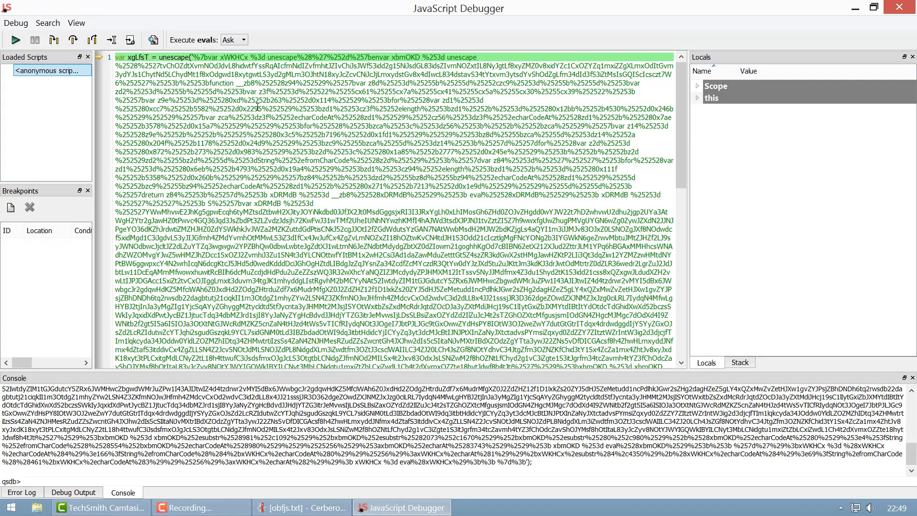
Run the script in the debugger, review the first eval request to its end, and execute the xWKHCx code.
left_click(227, 44)
left_click(227, 44)
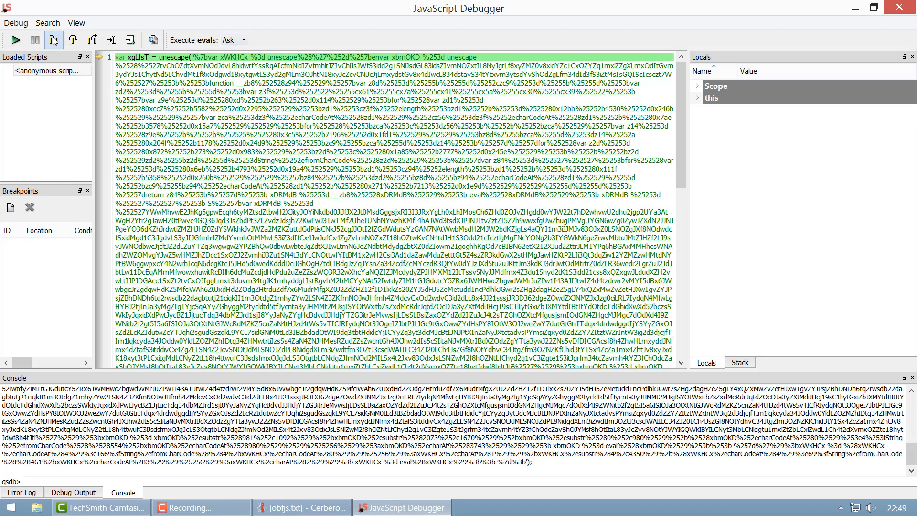
left_click(19, 41)
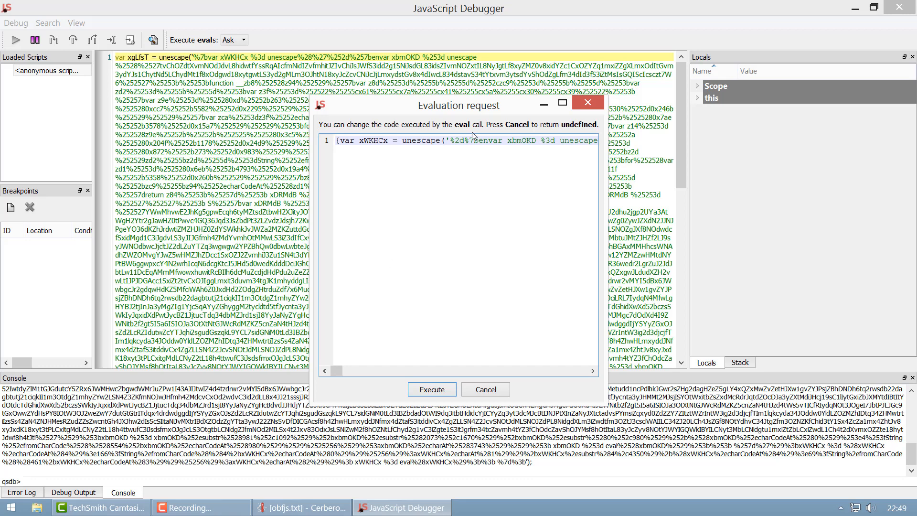
left_click_drag(340, 371, 589, 377)
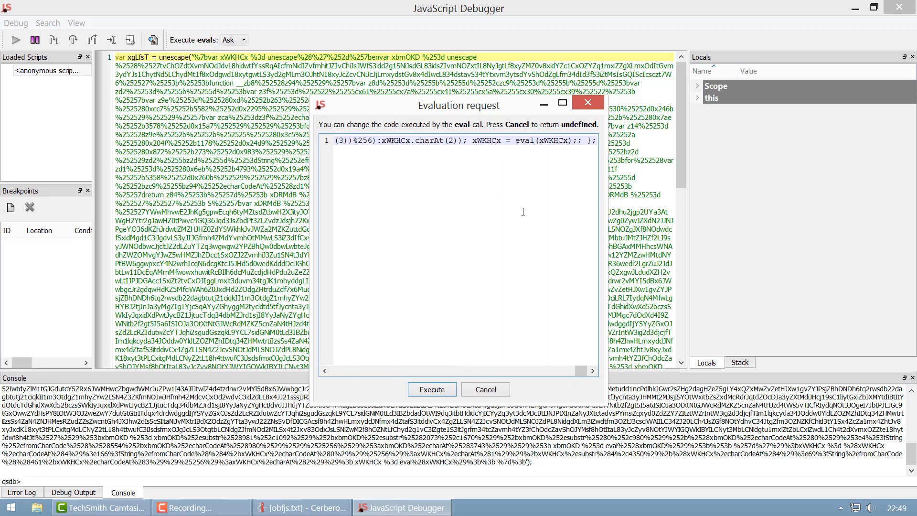
left_click(432, 389)
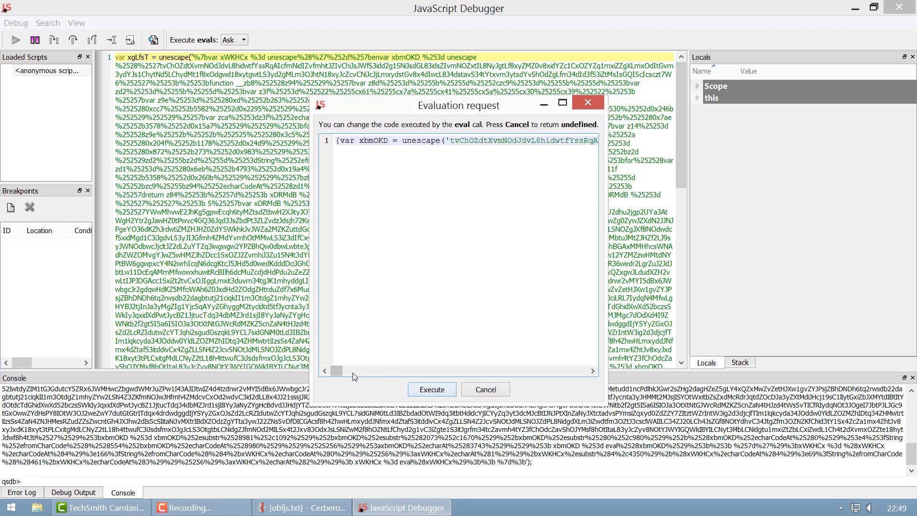
Review the xbmOKD and xDRMdB eval requests to their ends and execute both.
left_click_drag(337, 376, 581, 375)
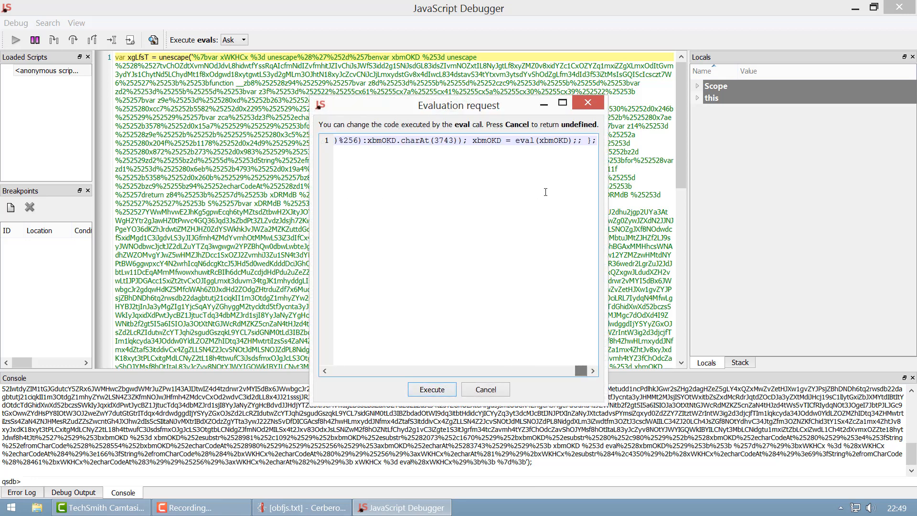
left_click(427, 390)
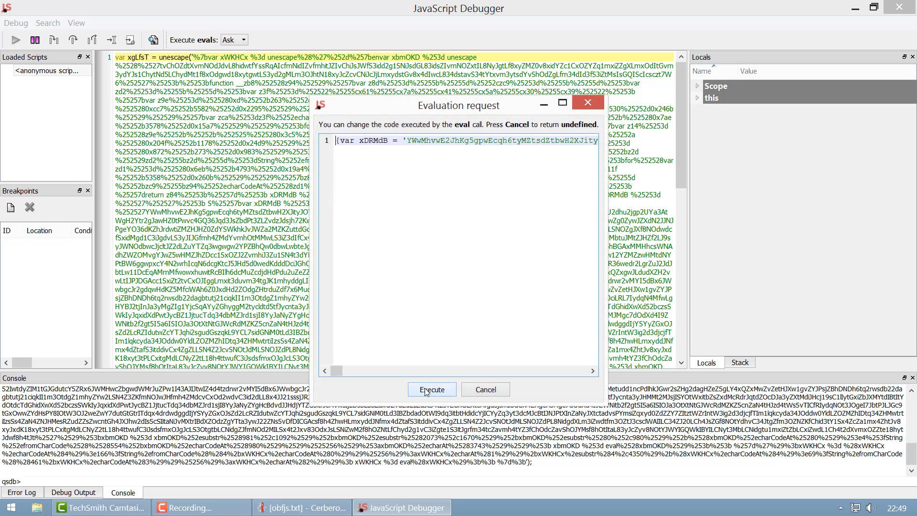
left_click_drag(336, 372, 582, 372)
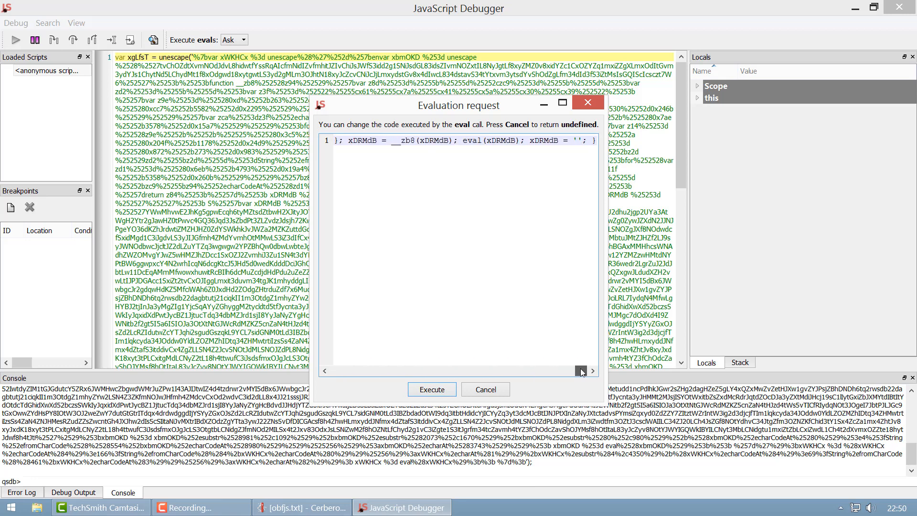
left_click(433, 389)
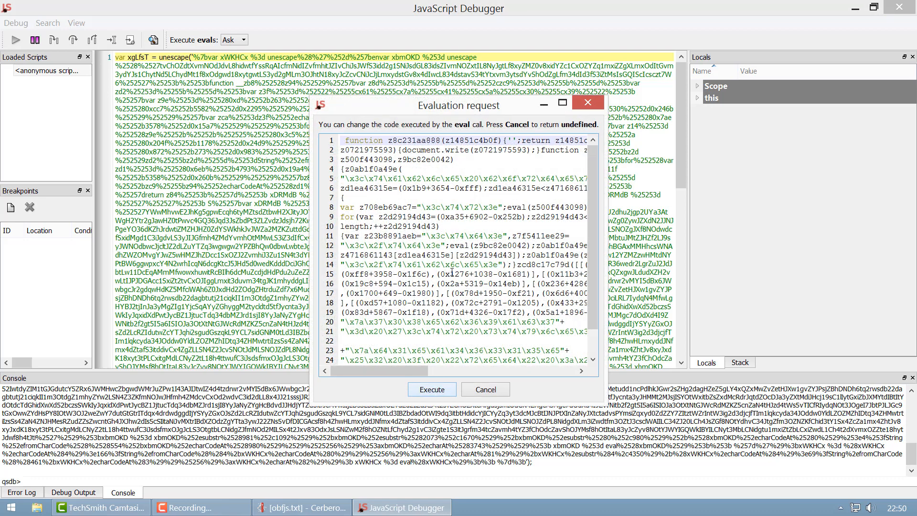
Look over the multi-line code in the current eval request and copy all of it.
scroll(451, 234, "down", 1)
scroll(451, 234, "up", 1)
left_click_drag(311, 97, 229, 78)
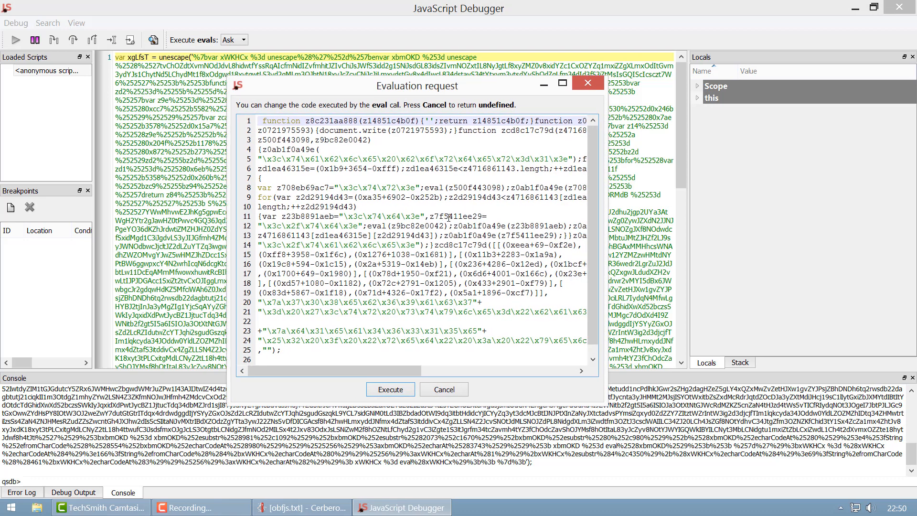
left_click(430, 190)
key("ctrl+a")
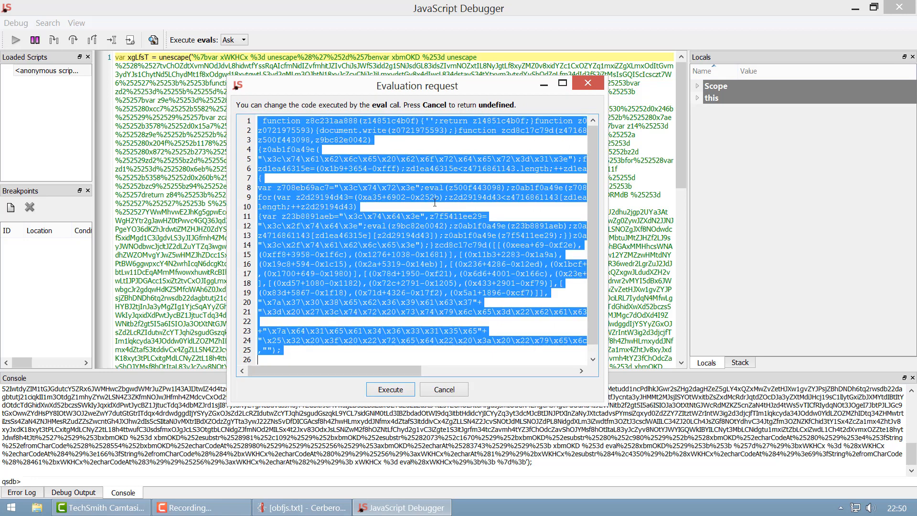
Switch back to Cerbero Suite, open a new text view and paste the copied eval code into it.
left_click(300, 510)
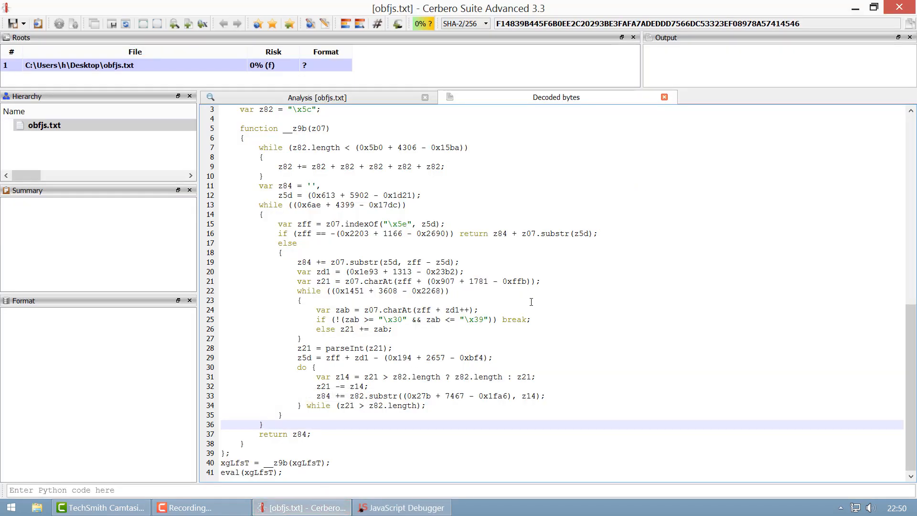
key("ctrl+r")
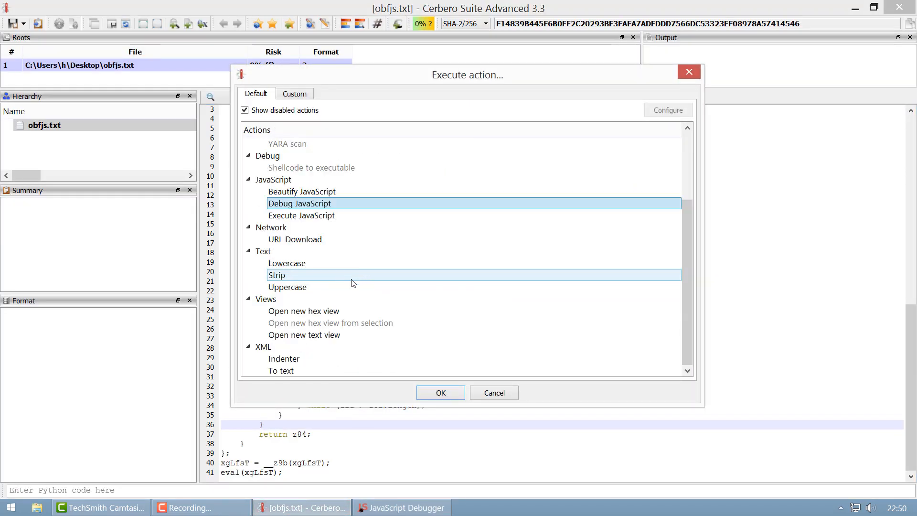
left_click(315, 336)
double_click(315, 339)
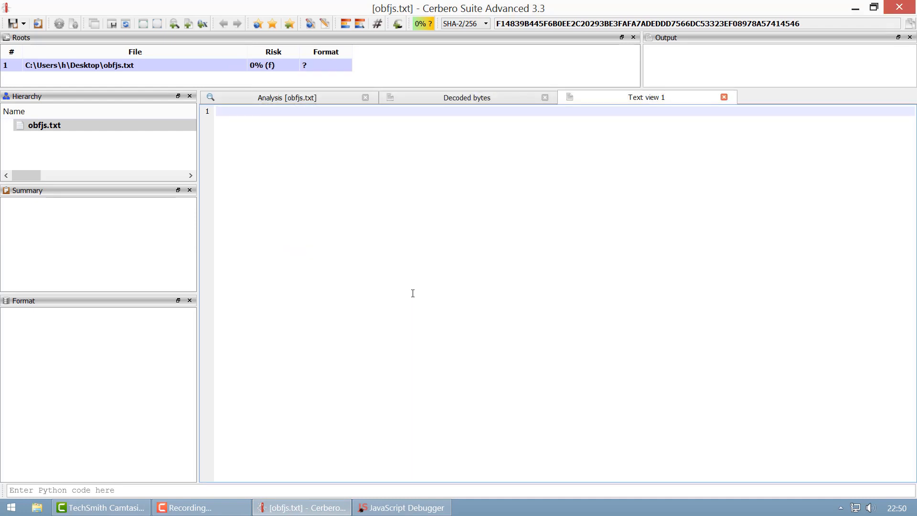
key("ctrl+v")
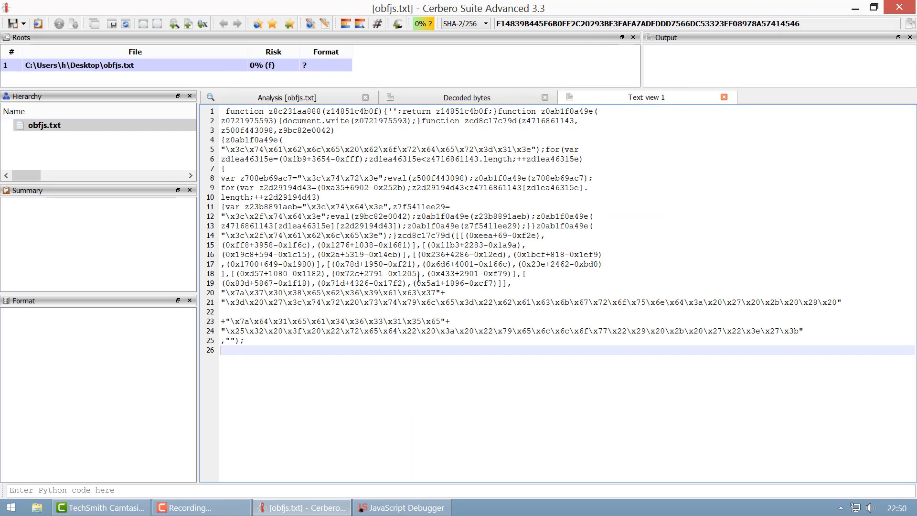
Set the language of the pasted code to JavaScript.
right_click(418, 277)
mouse_move(466, 406)
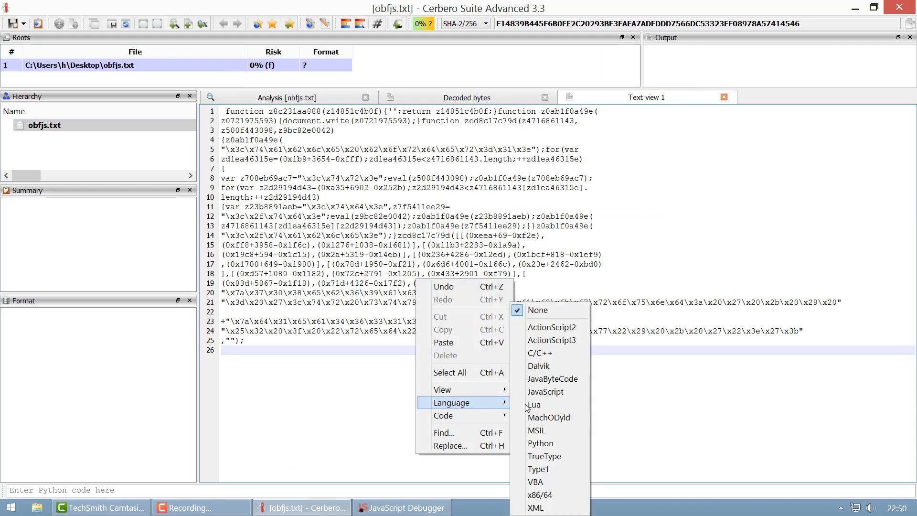
left_click(553, 393)
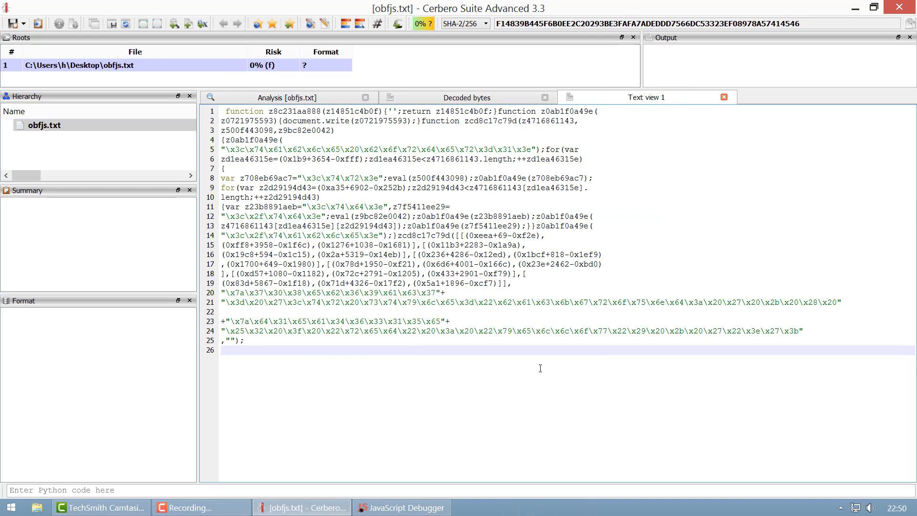
Run the Beautify JavaScript action on the pasted code and look through the formatted result.
key("ctrl+shift+a")
left_click(301, 193)
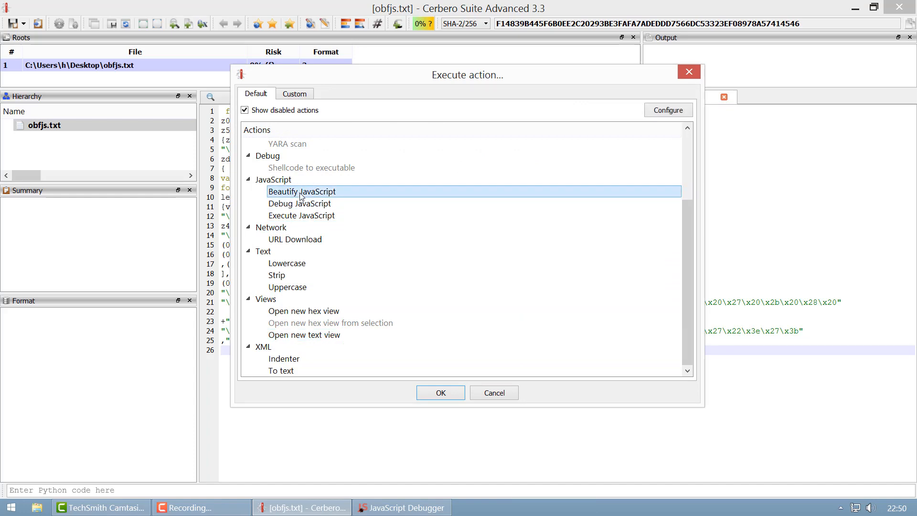
double_click(301, 193)
scroll(413, 251, "down", 3)
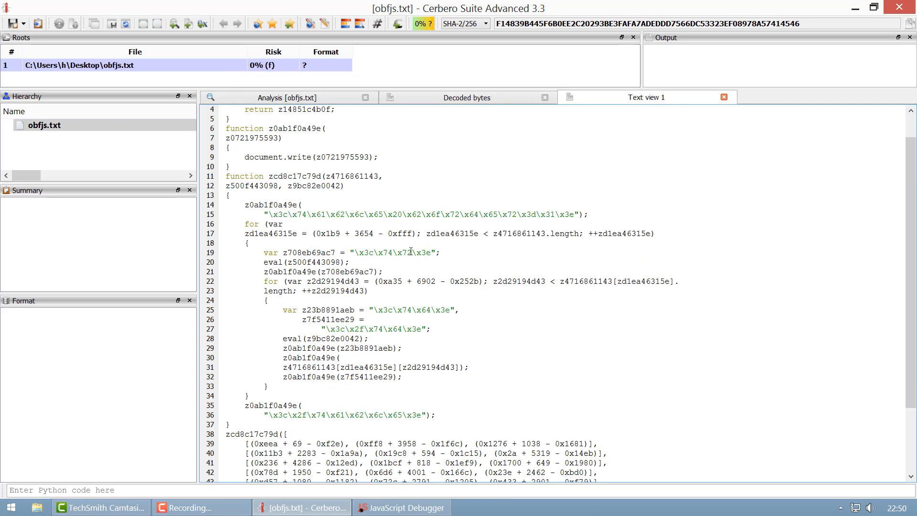
scroll(411, 248, "down", 3)
scroll(411, 249, "up", 6)
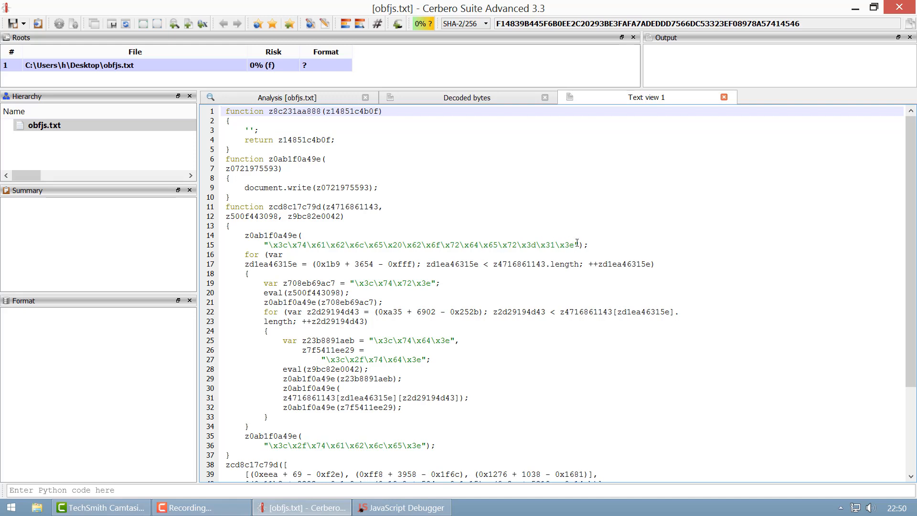
Copy the escaped string on line 15 and evaluate it as a Python bytes literal with the prefix b.
left_click_drag(579, 245, 263, 244)
key("ctrl+c")
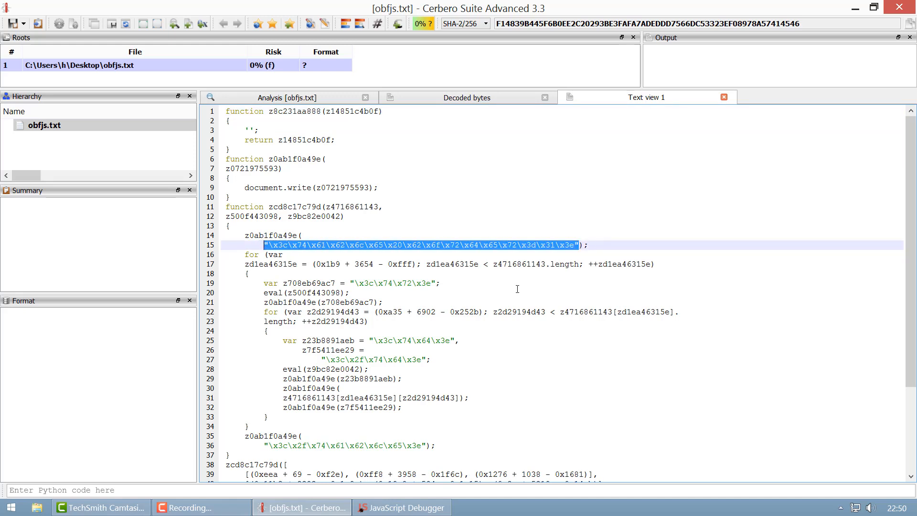
scroll(518, 289, "down", 4)
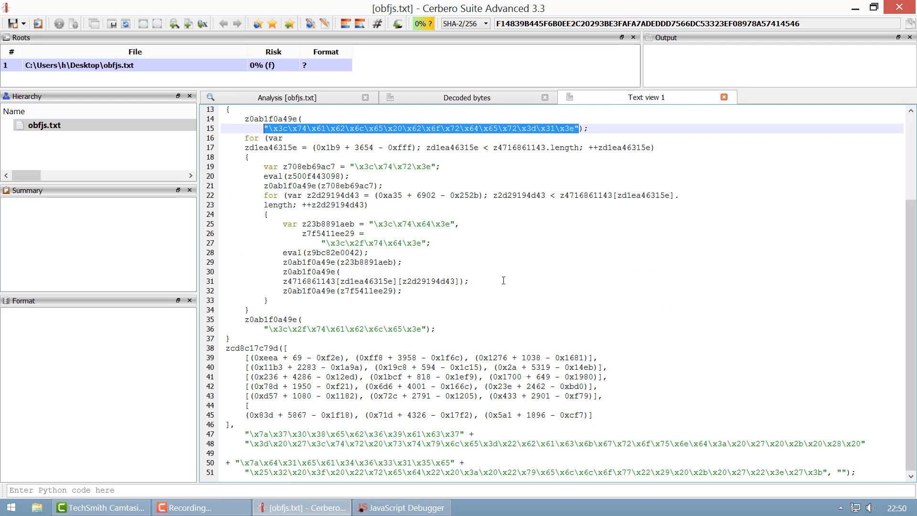
scroll(504, 280, "up", 4)
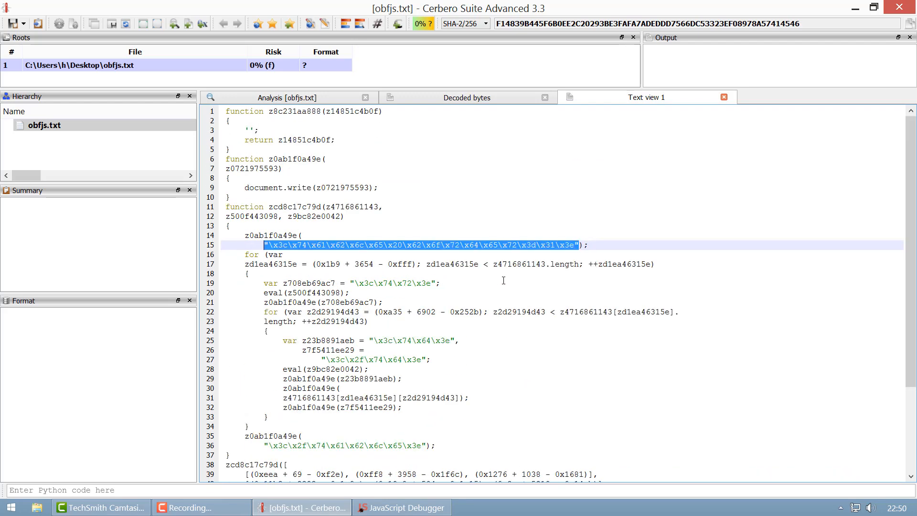
left_click(229, 490)
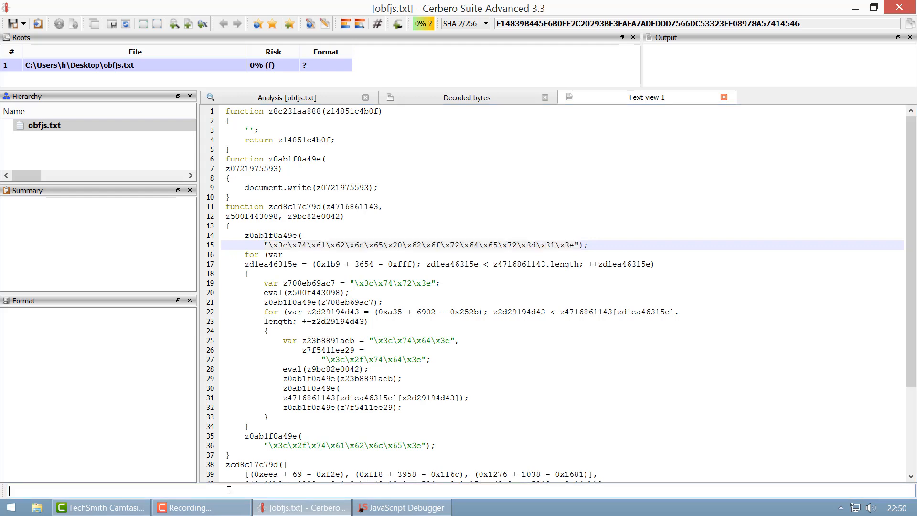
type("b")
key("ctrl+v")
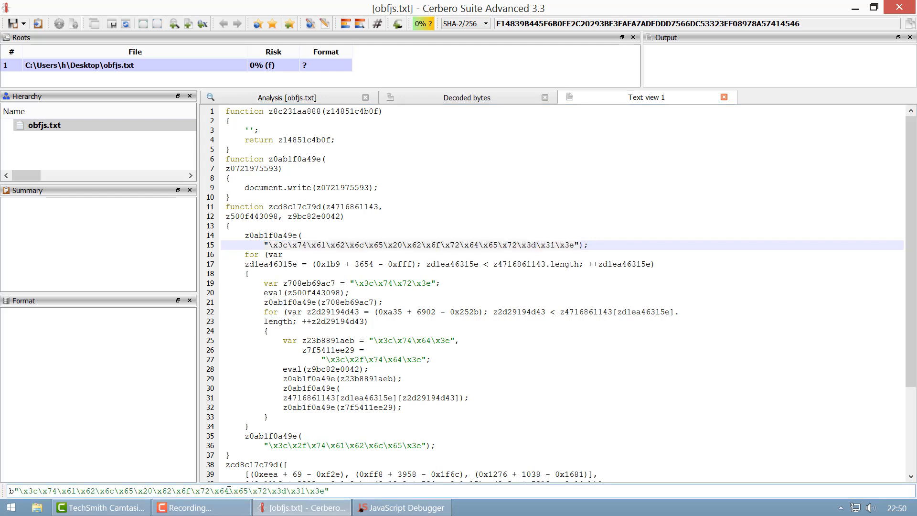
key("Return")
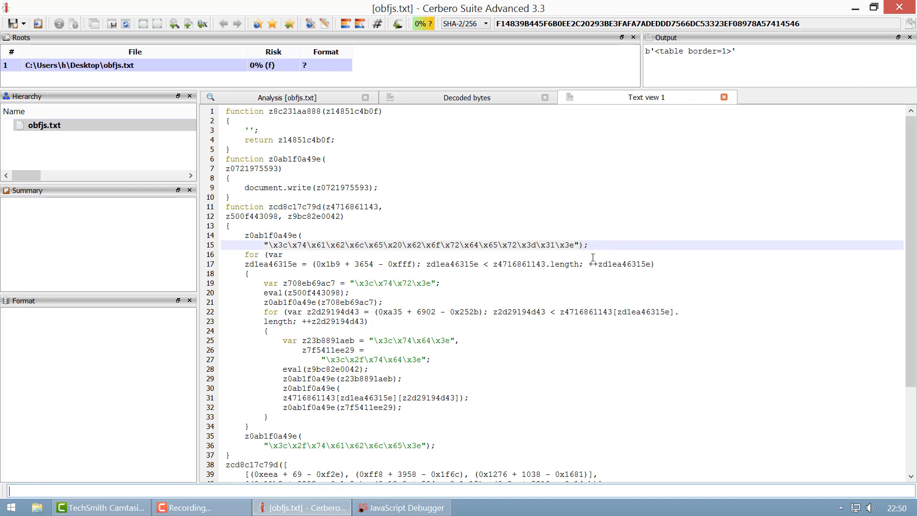
Clear all text from the Python output.
left_click(731, 72)
key("ctrl+a")
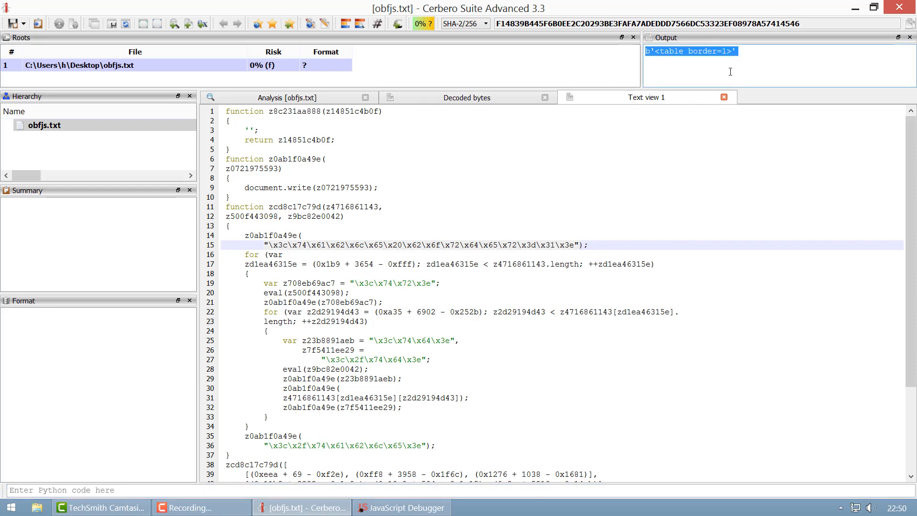
key("Delete")
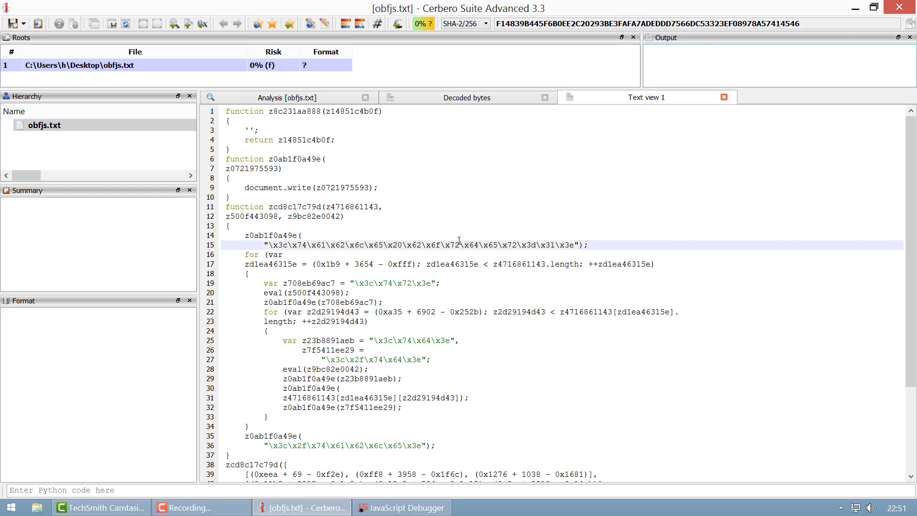
Run the custom Python action that unhexlifies the \x-escaped strings in the current text view and prints the result.
left_click(459, 241)
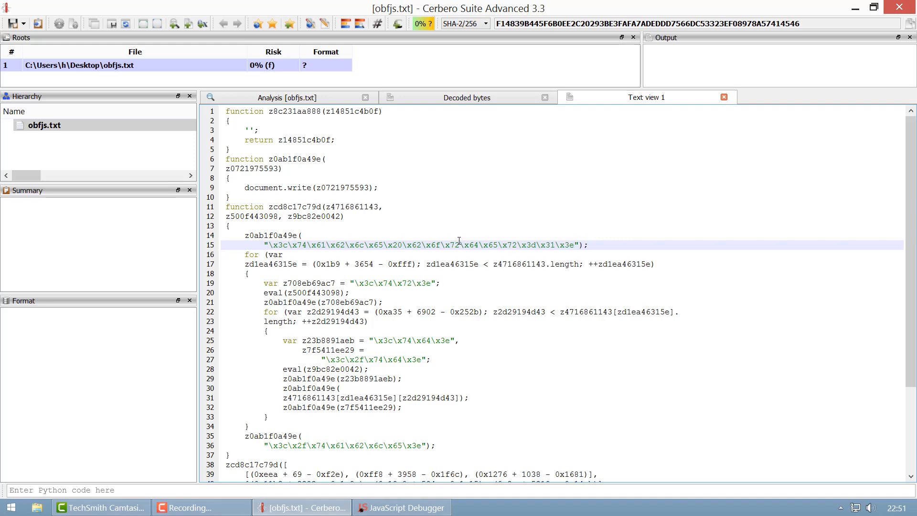
key("ctrl+alt+r")
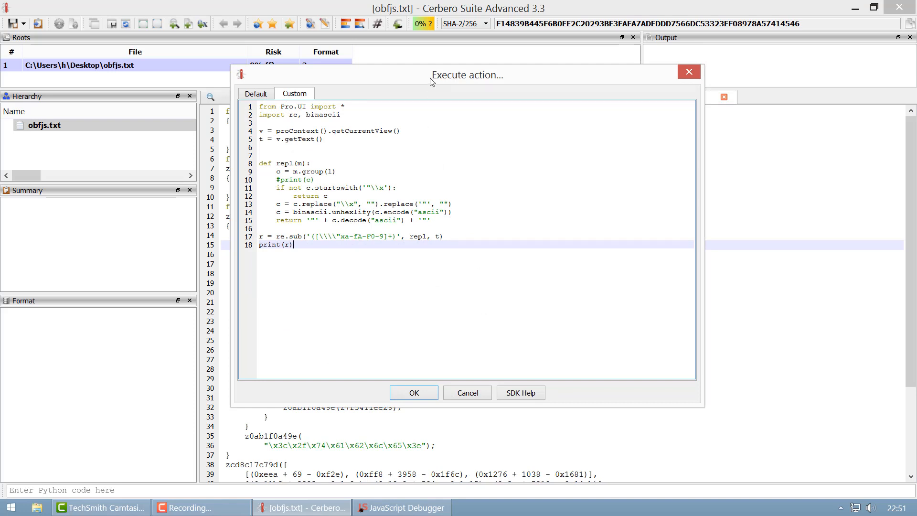
left_click_drag(432, 82, 642, 132)
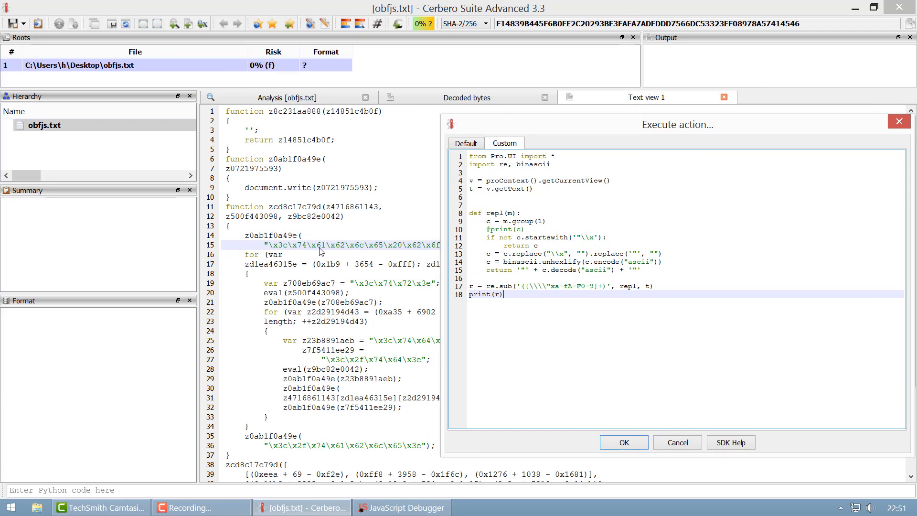
left_click(622, 443)
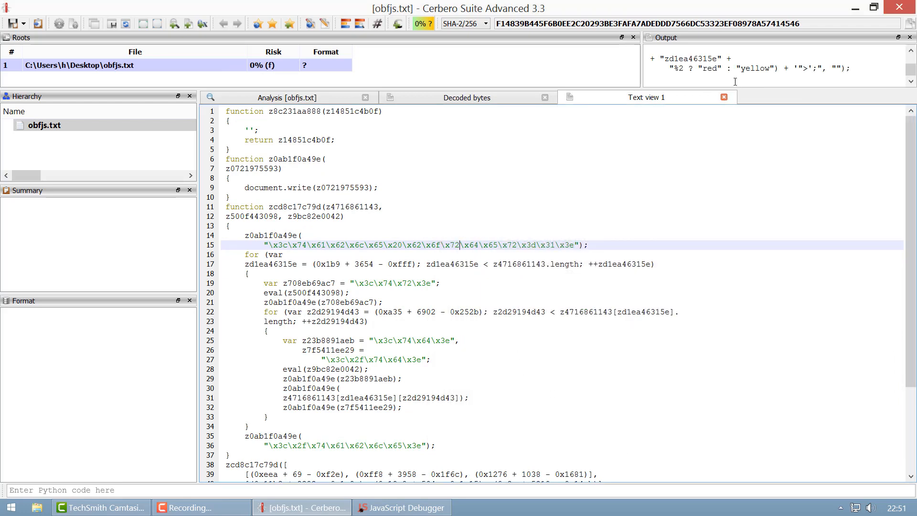
Move the decoded JavaScript out of the Output into Text view 1, replacing all the code there.
scroll(735, 80, "up", 5)
key("ctrl+a")
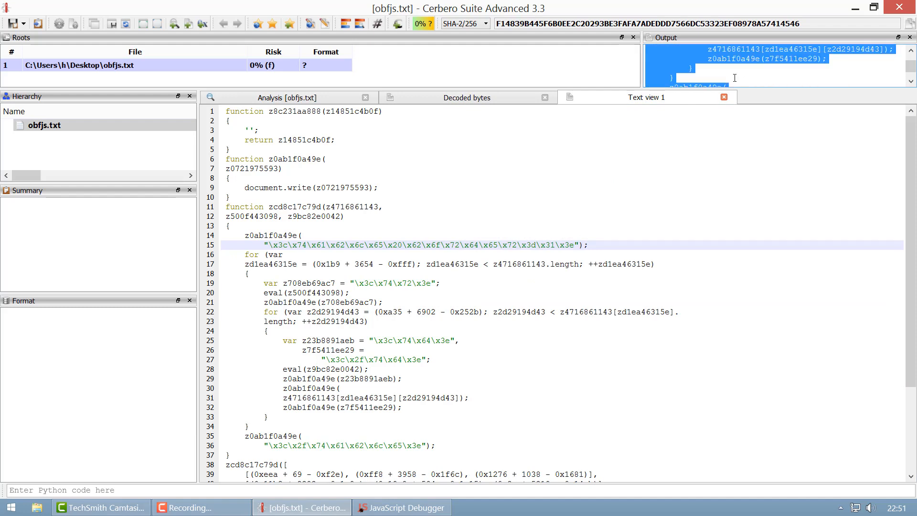
key("Delete")
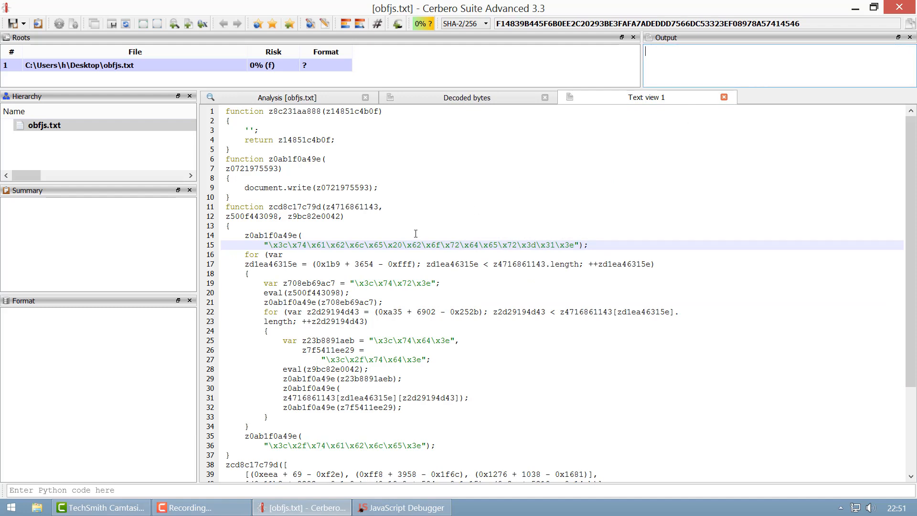
left_click(337, 216)
key("ctrl+a")
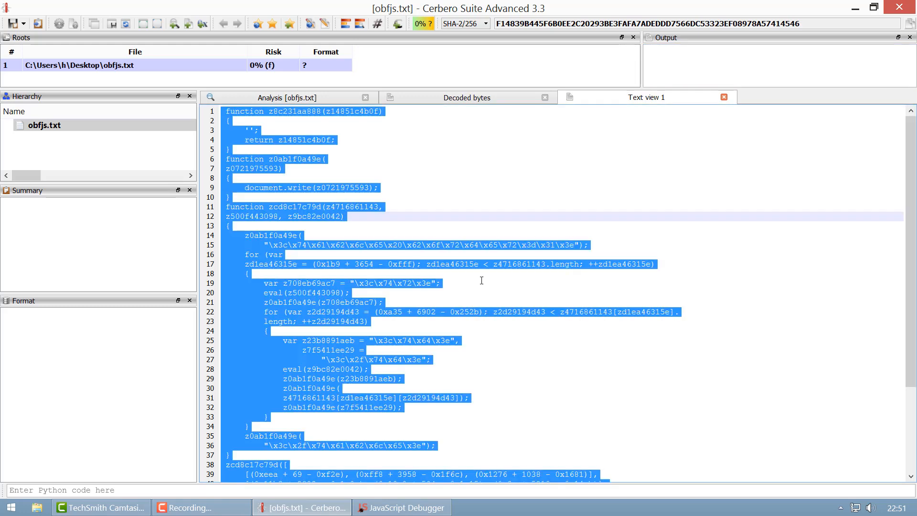
key("ctrl+v")
scroll(481, 280, "up", 5)
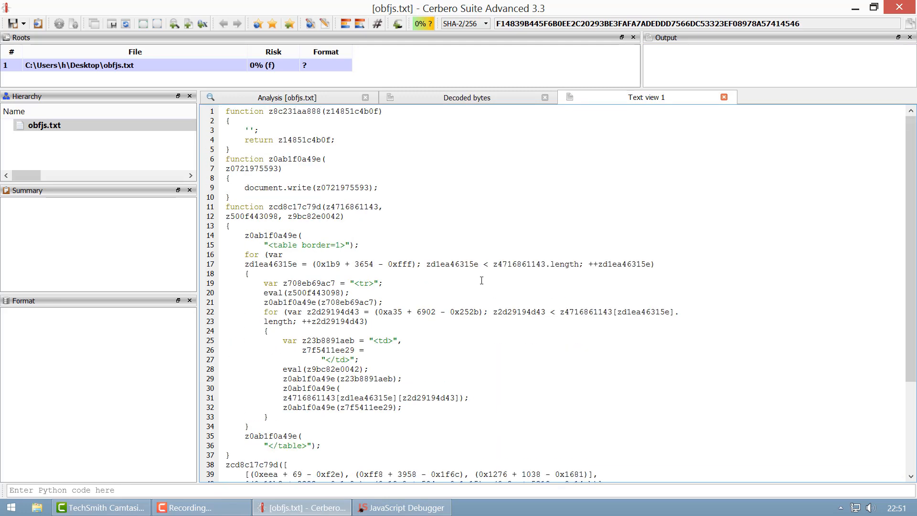
Look through the decoded code and review the custom Python action's script without executing it.
scroll(481, 281, "down", 2)
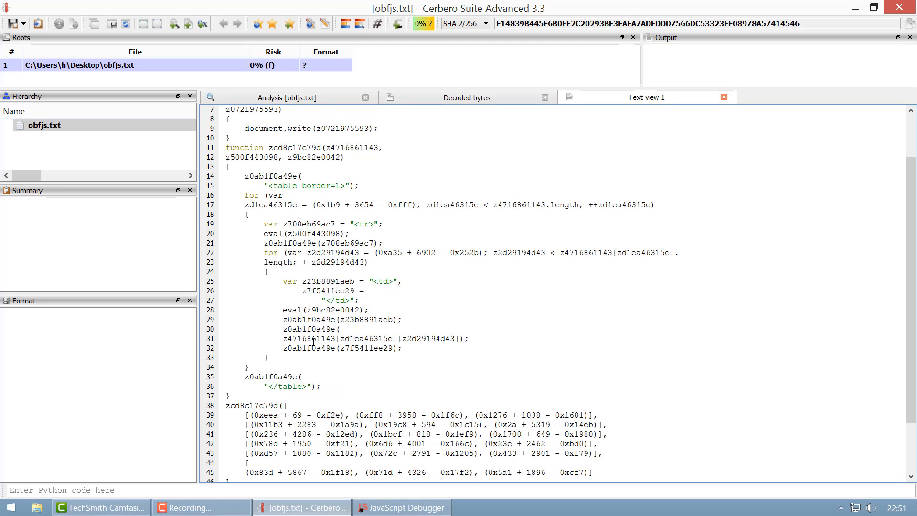
scroll(310, 362, "up", 2)
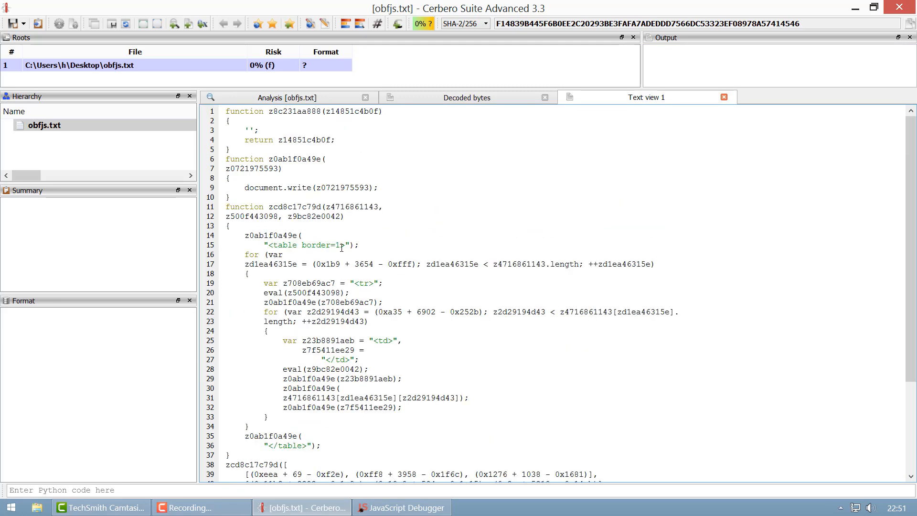
scroll(340, 256, "down", 2)
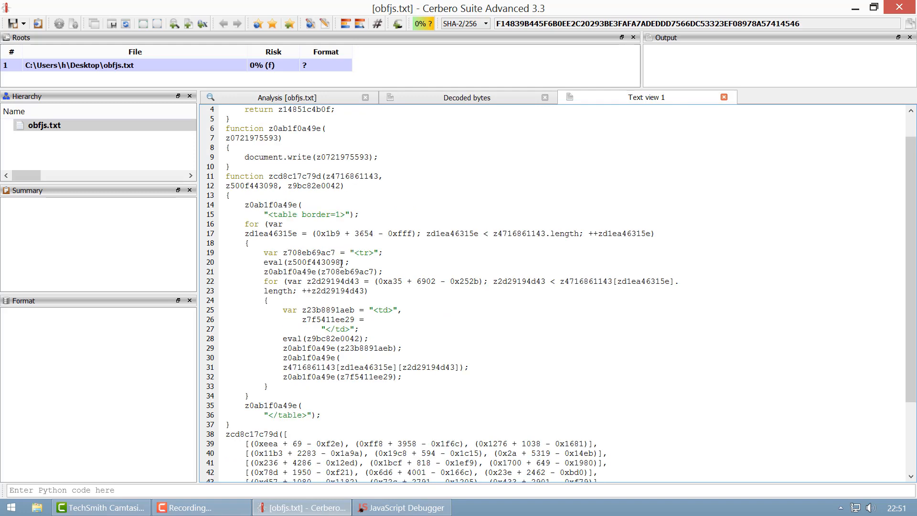
scroll(341, 265, "up", 2)
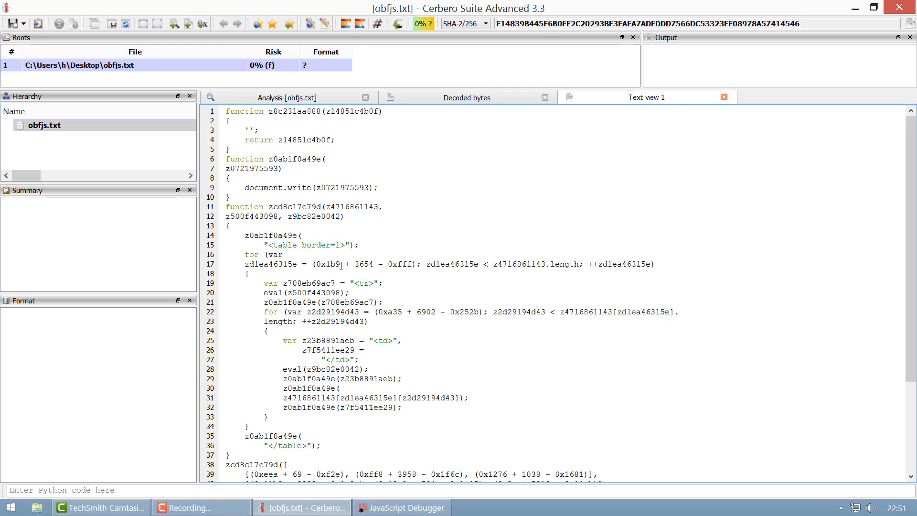
key("ctrl+r")
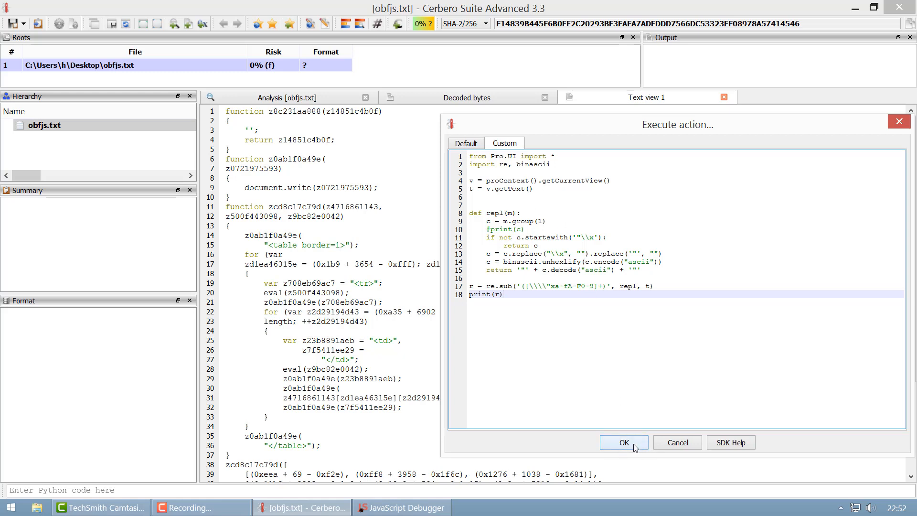
left_click(668, 443)
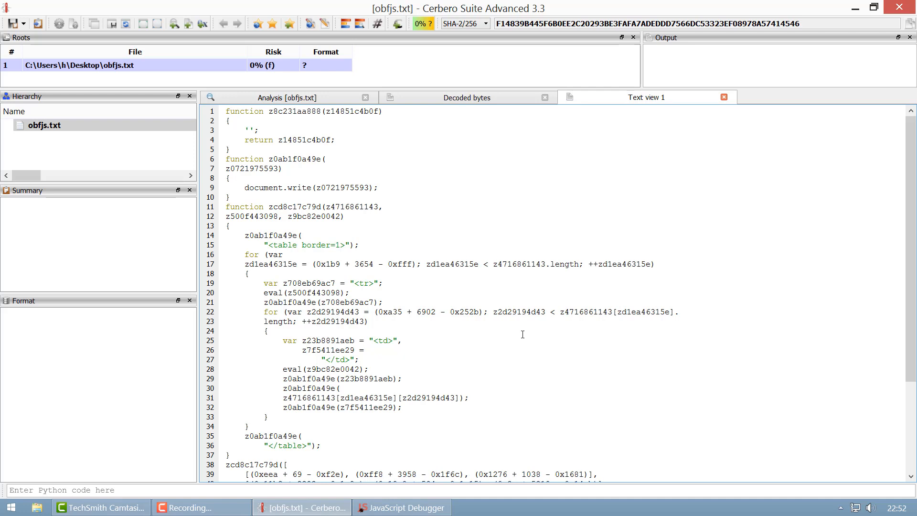
Copy all the decoded code to the clipboard and replace it in the text view with print("hello");.
key("ctrl+a")
key("ctrl+c")
key("Delete")
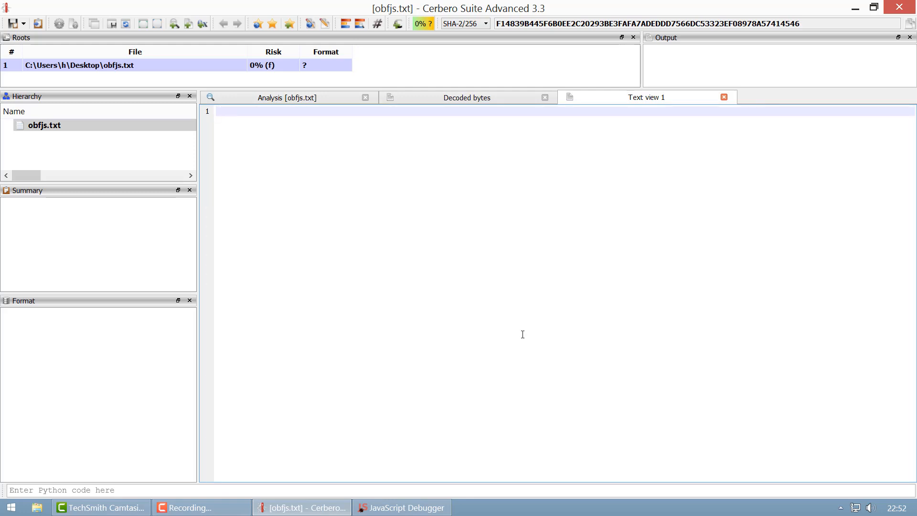
type("print(\"hello\");")
Run the Execute JavaScript action on the print statement.
key("ctrl+r")
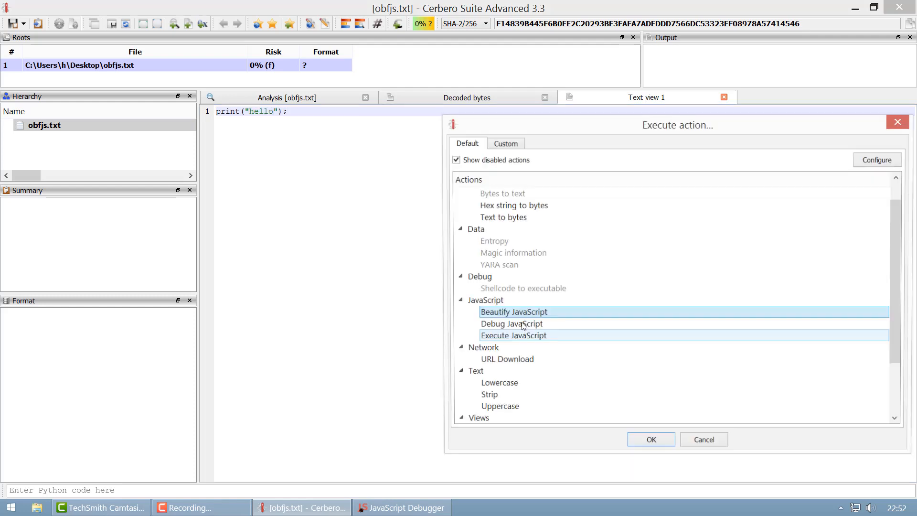
left_click(525, 337)
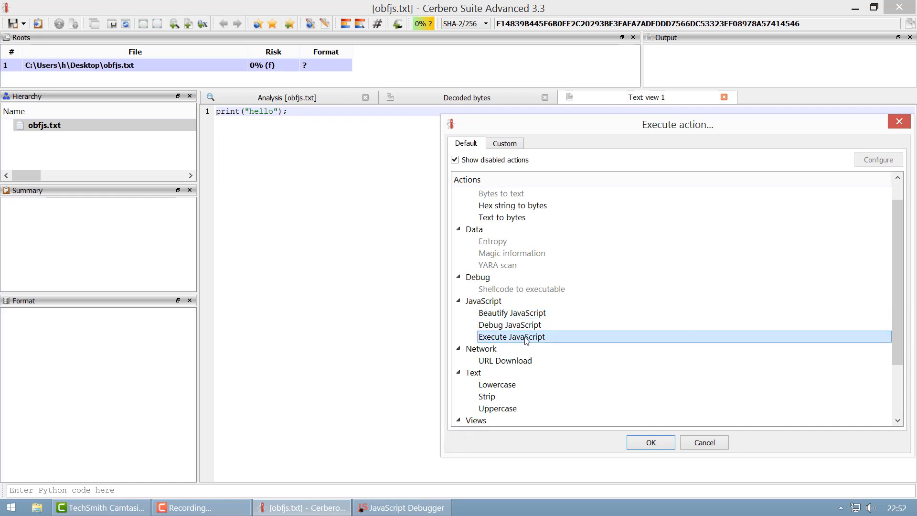
double_click(525, 337)
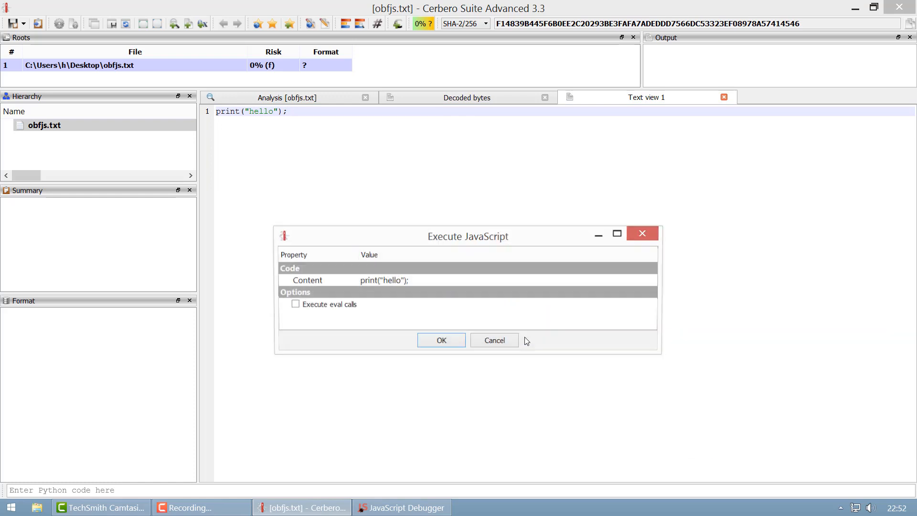
left_click(448, 342)
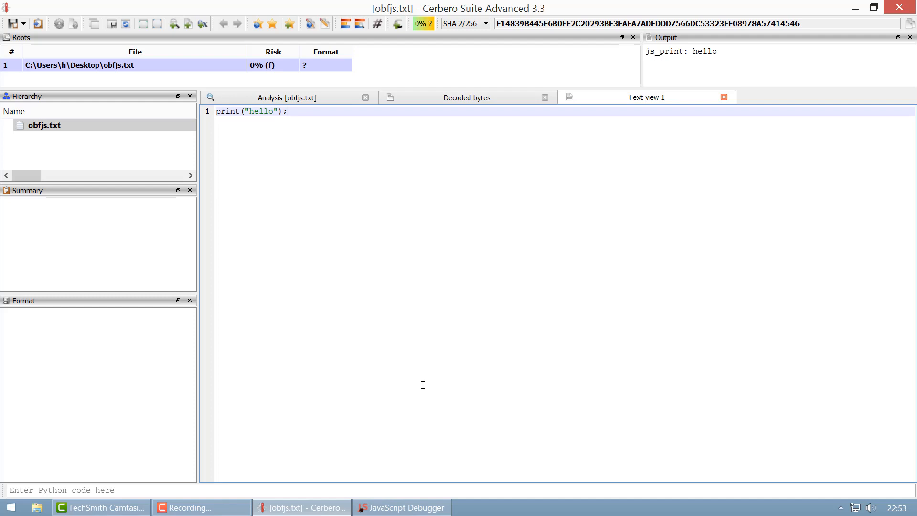
Clear the text view and look over the default actions without running any.
key("ctrl+a")
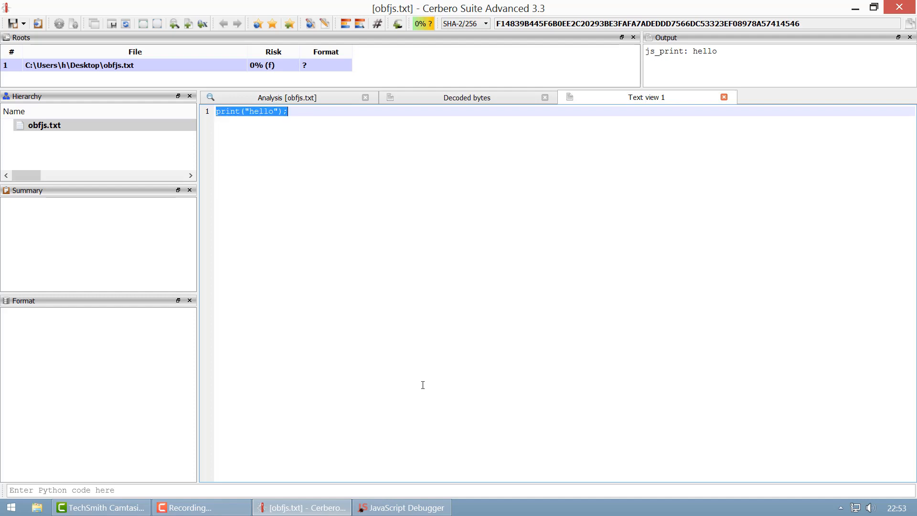
key("Delete")
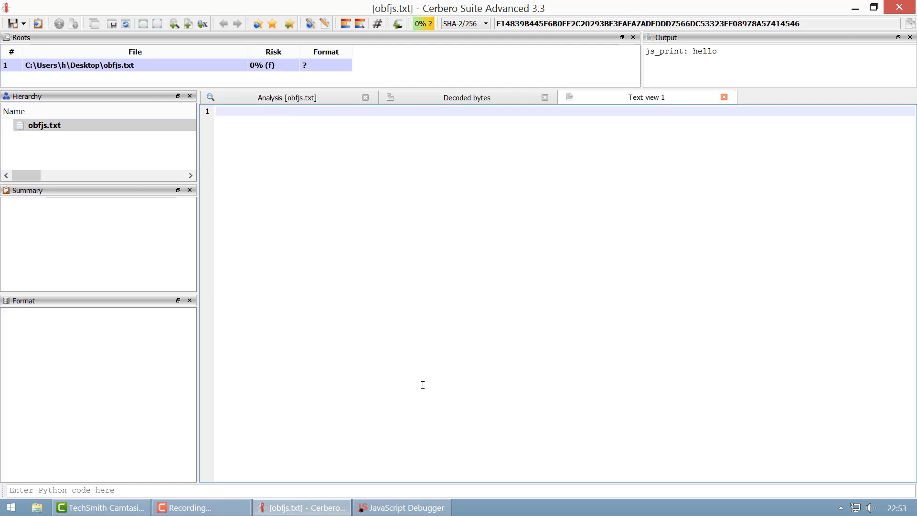
key("ctrl+r")
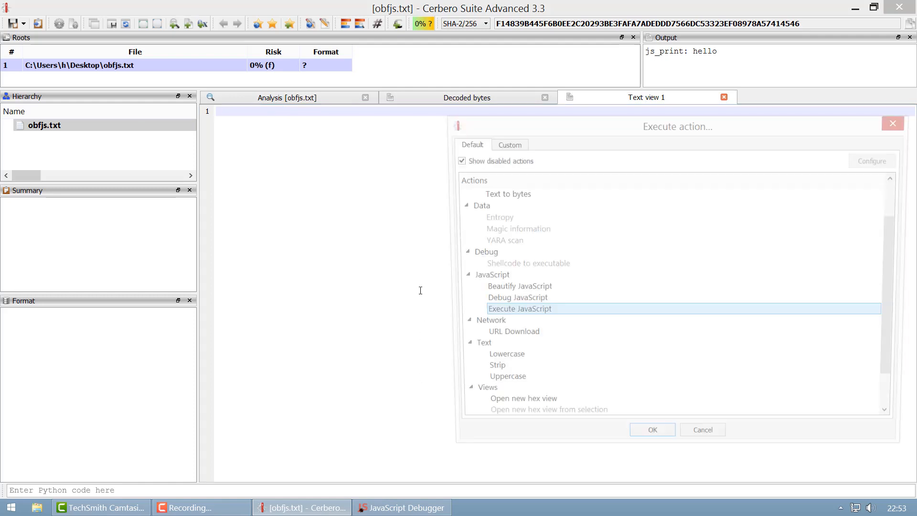
scroll(748, 279, "up", 2)
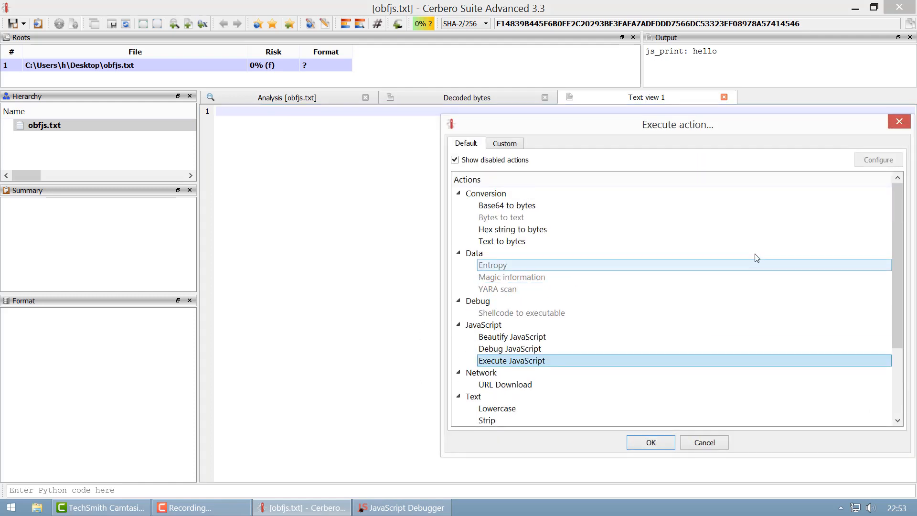
left_click(897, 123)
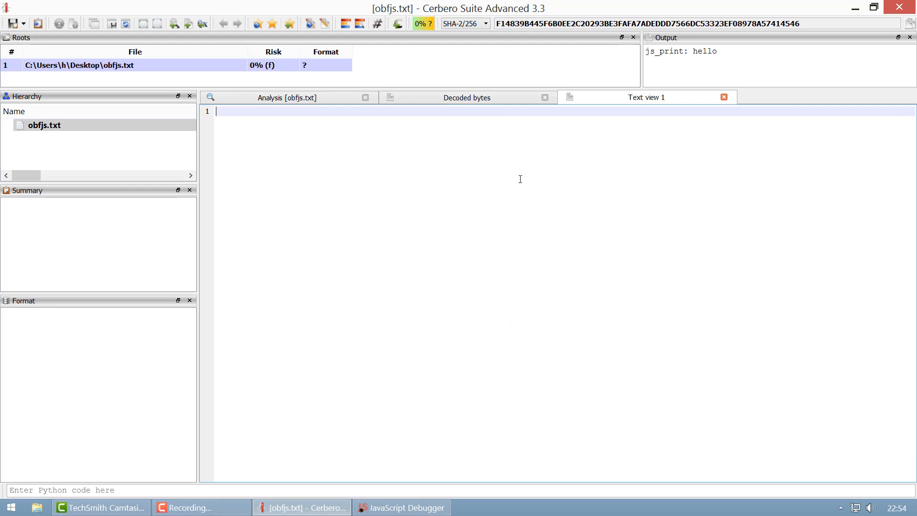
key("ctrl+v")
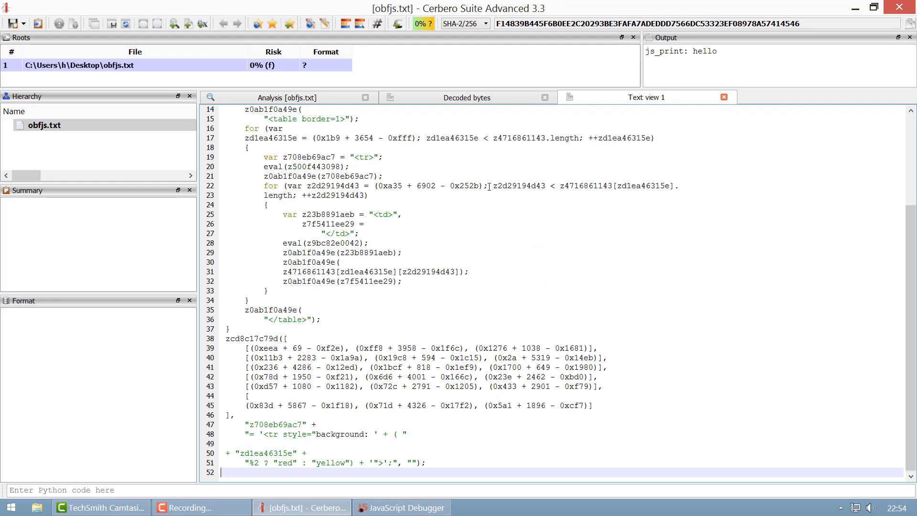
key("ctrl+a")
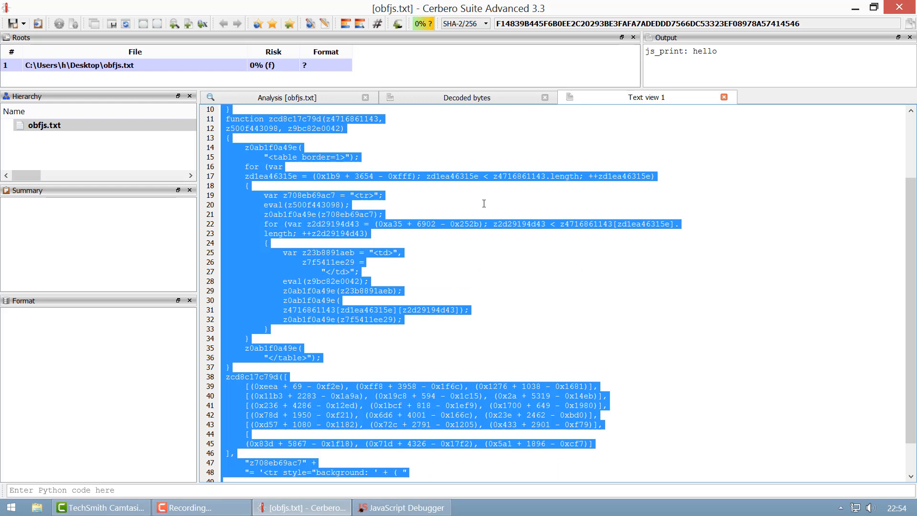
key("Delete")
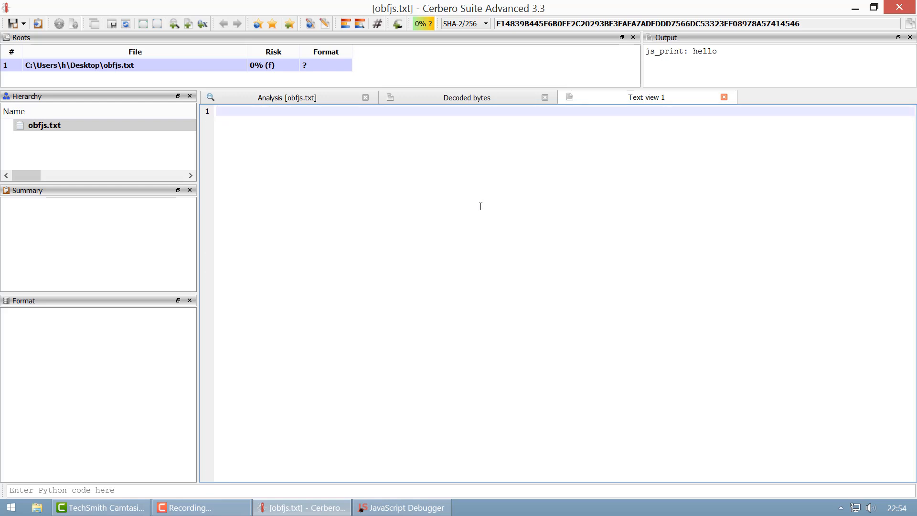
Recall the escaped bytes literal in the Python input and move its quoted string, without the b prefix, into the text view.
left_click(177, 491)
type("b\"\\x3c\\x74\\x61\\x62\\x6c\\x65\\x20\\x62\\x6f\\x72\\x64\\x65\\x72\\x3d\\x31\\x3e\"")
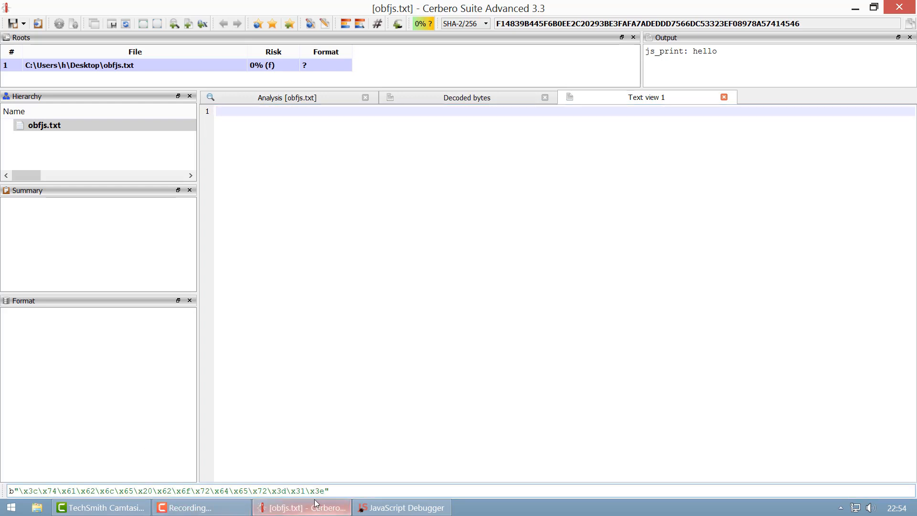
left_click_drag(329, 490, 16, 490)
key("ctrl+c")
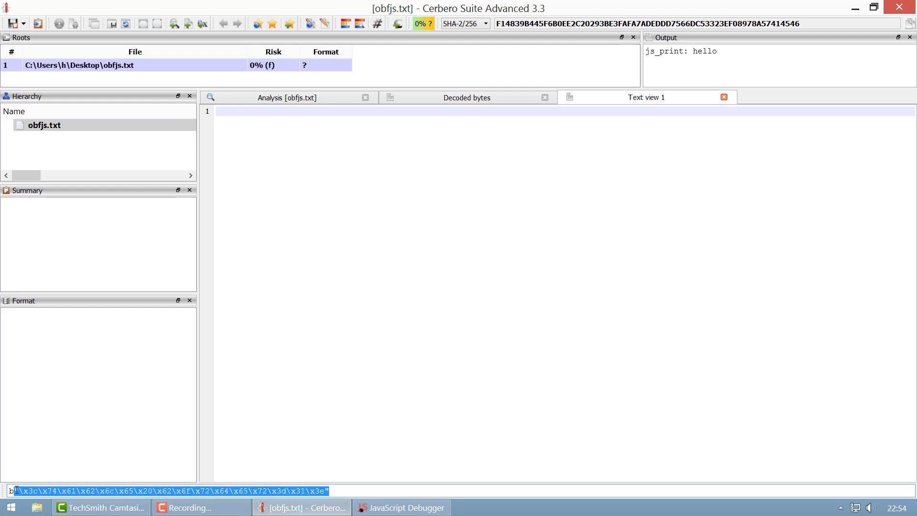
key("BackSpace")
key("BackSpace")
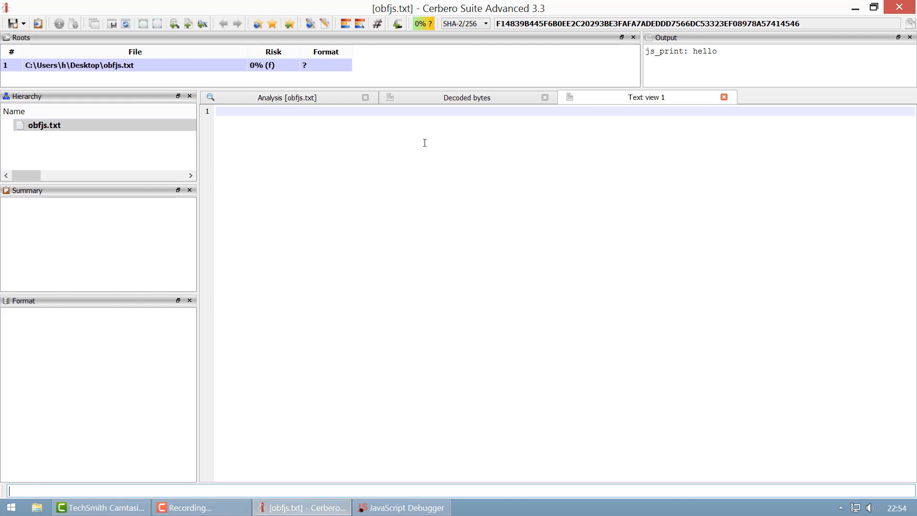
left_click(425, 143)
key("ctrl+v")
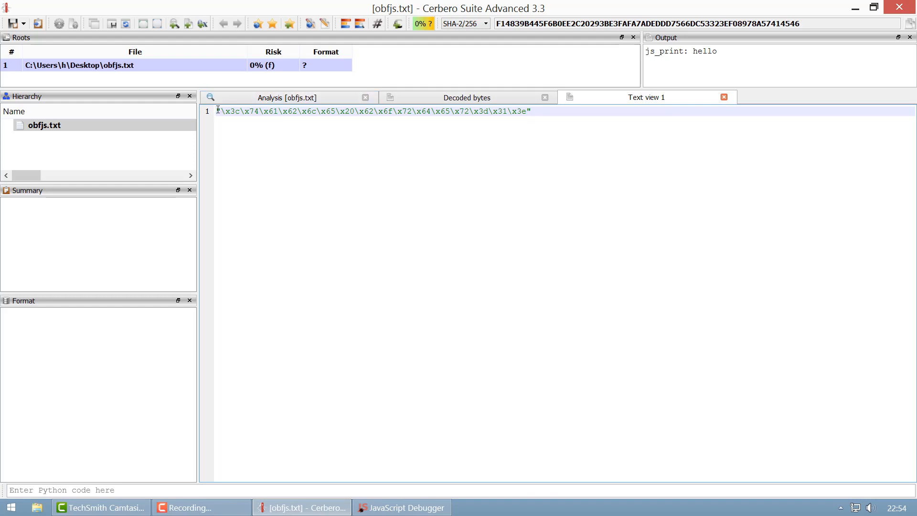
Replace every \x in the escaped string with nothing.
key("ctrl+h")
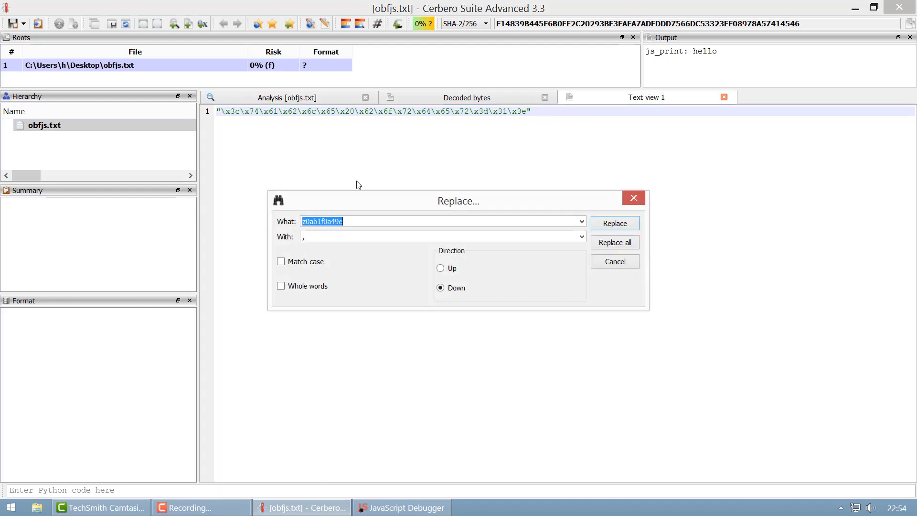
key("BackSpace")
key("BackSpace")
type("x")
key("BackSpace")
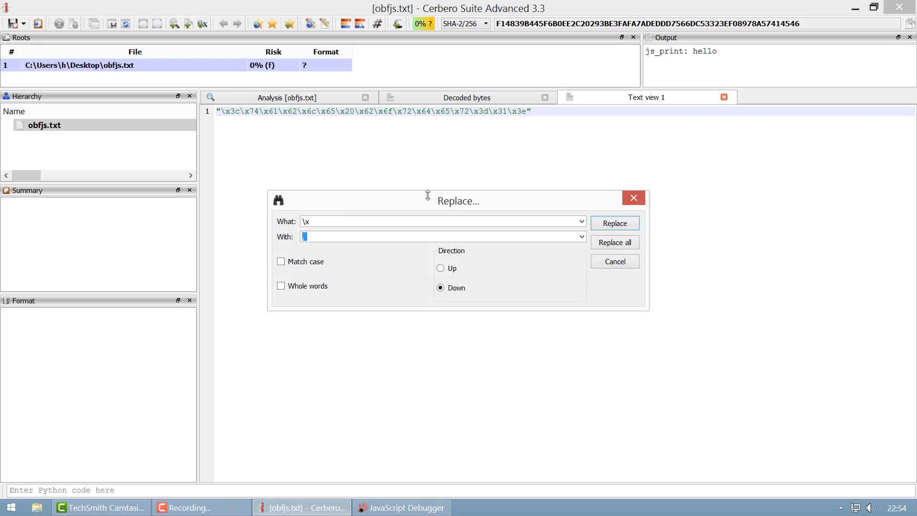
left_click(615, 243)
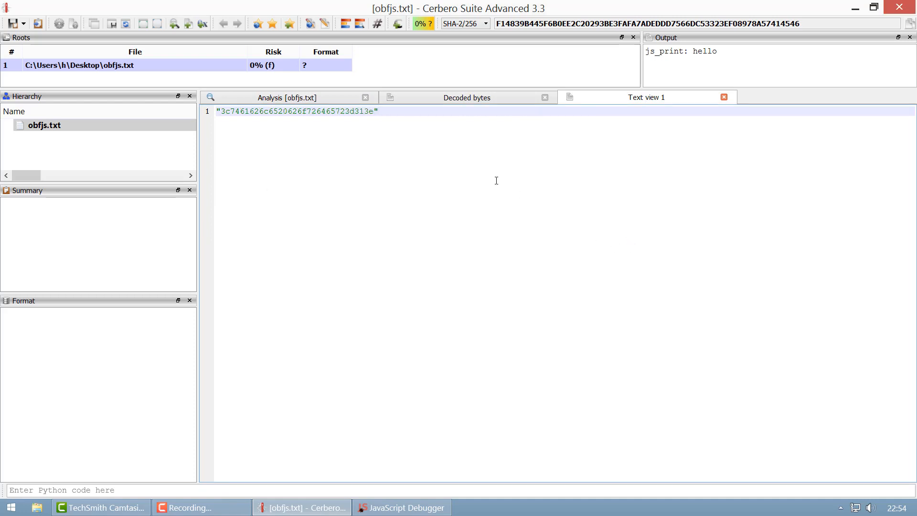
Remove the quotation marks at both ends of the hex string.
key("BackSpace")
key("Home")
key("Delete")
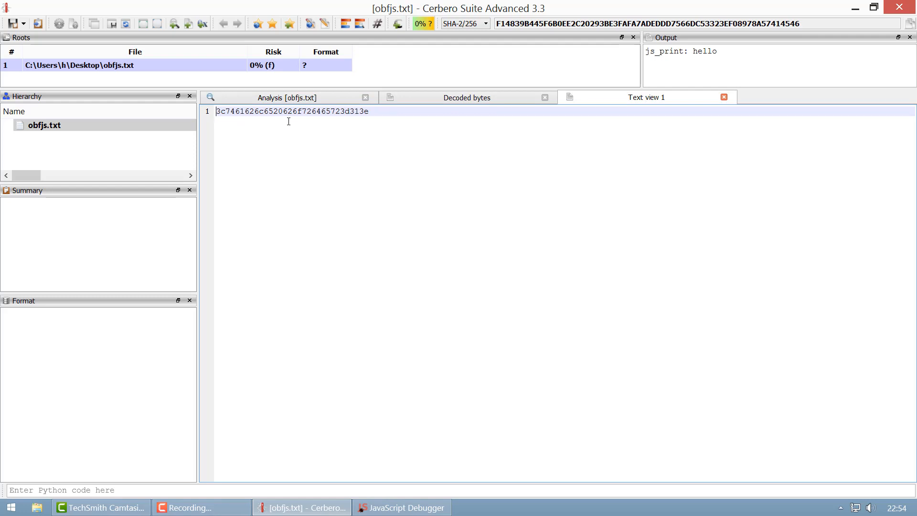
Run the Hex string to bytes action on the hex string, view the bytes, and return to Text view 1.
key("ctrl+r")
scroll(524, 207, "up", 2)
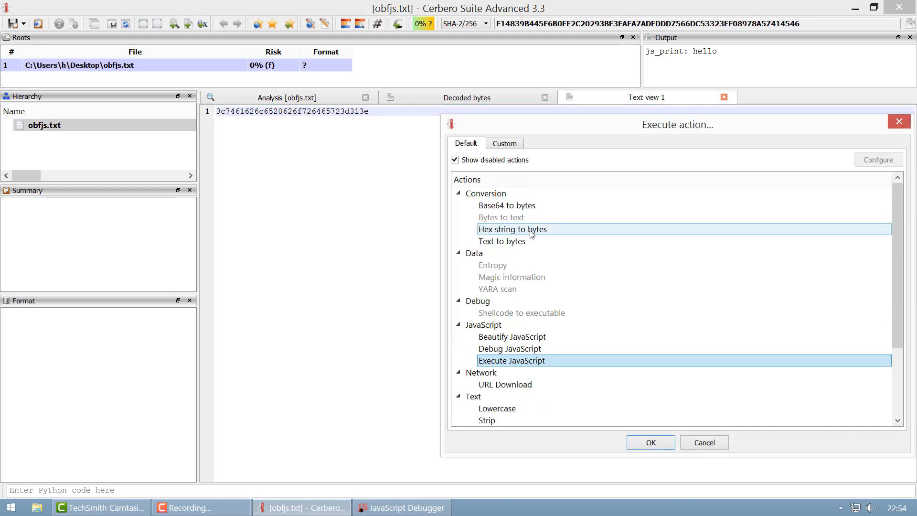
left_click(519, 231)
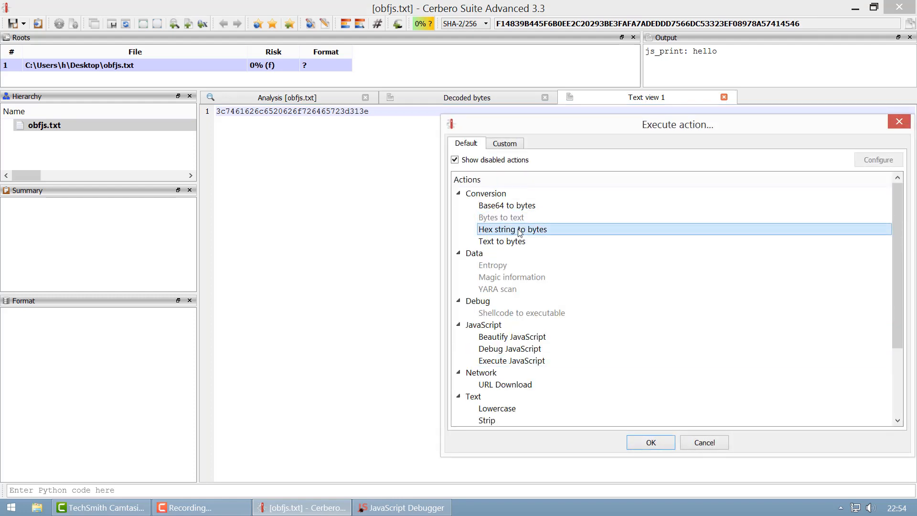
double_click(519, 230)
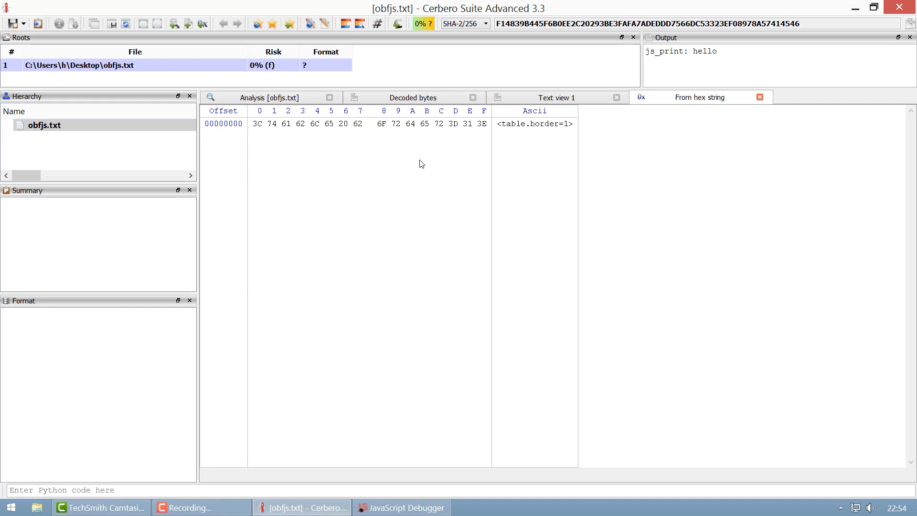
left_click(519, 105)
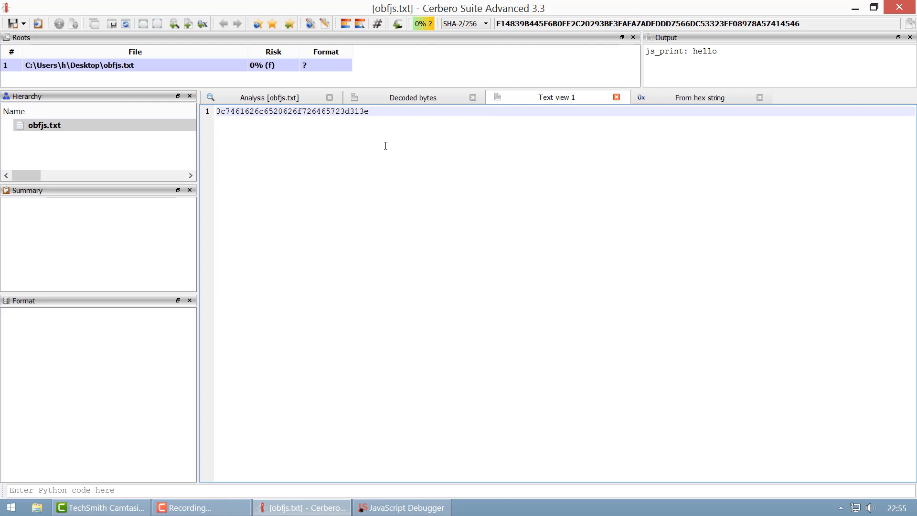
Look through the list of actions available for the hex string text, closing it without running any.
key("ctrl+r")
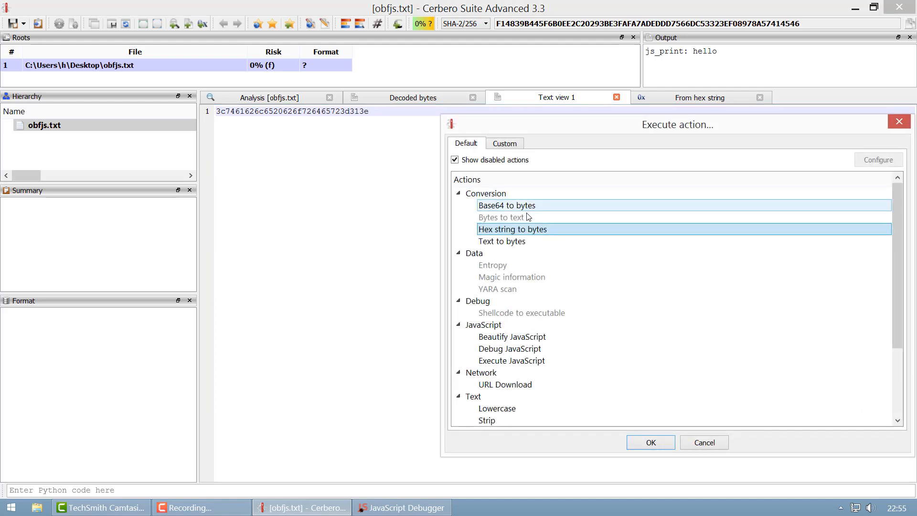
left_click(510, 210)
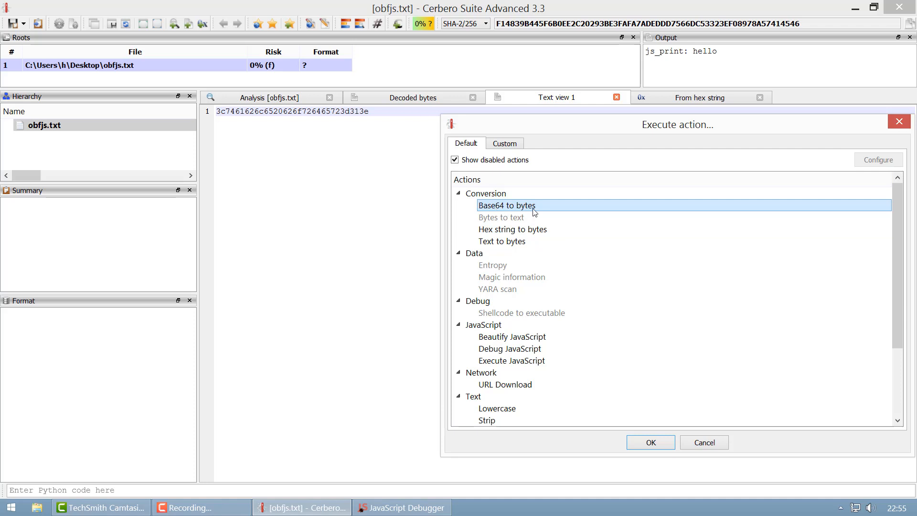
scroll(535, 234, "down", 2)
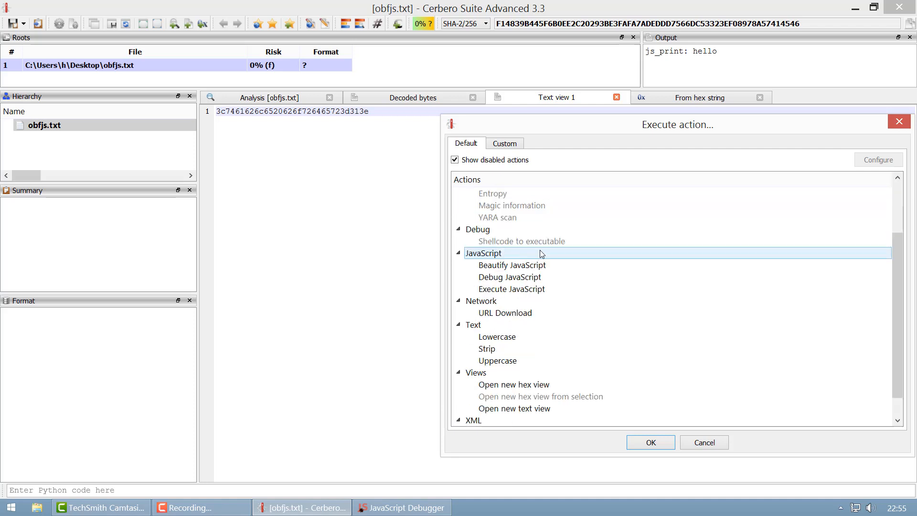
scroll(543, 253, "up", 1)
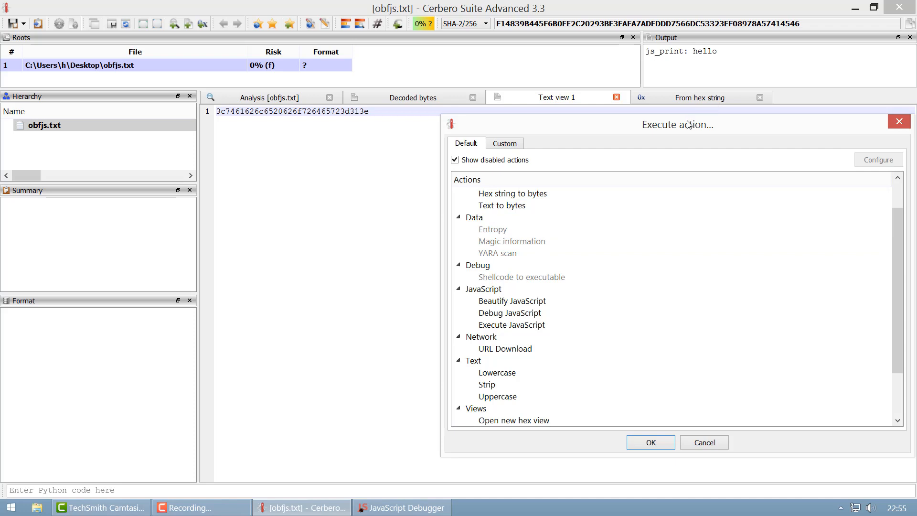
scroll(759, 253, "down", 2)
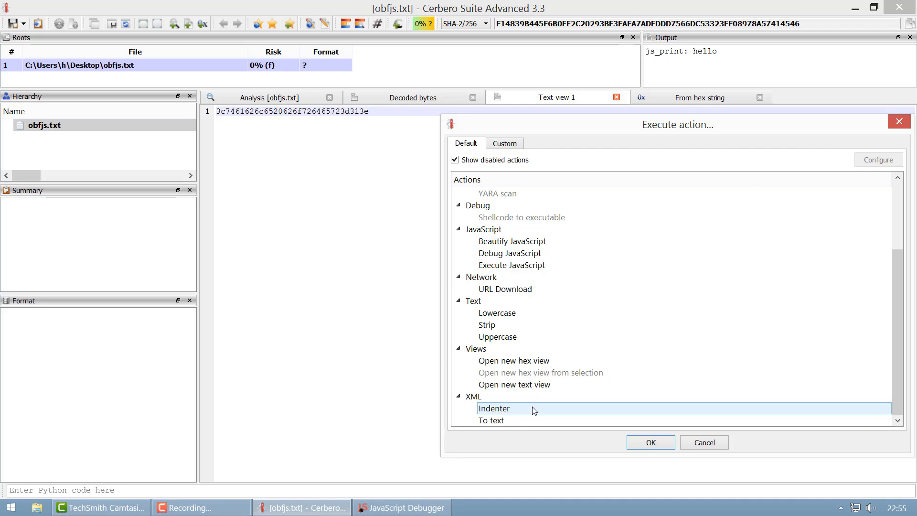
left_click(705, 444)
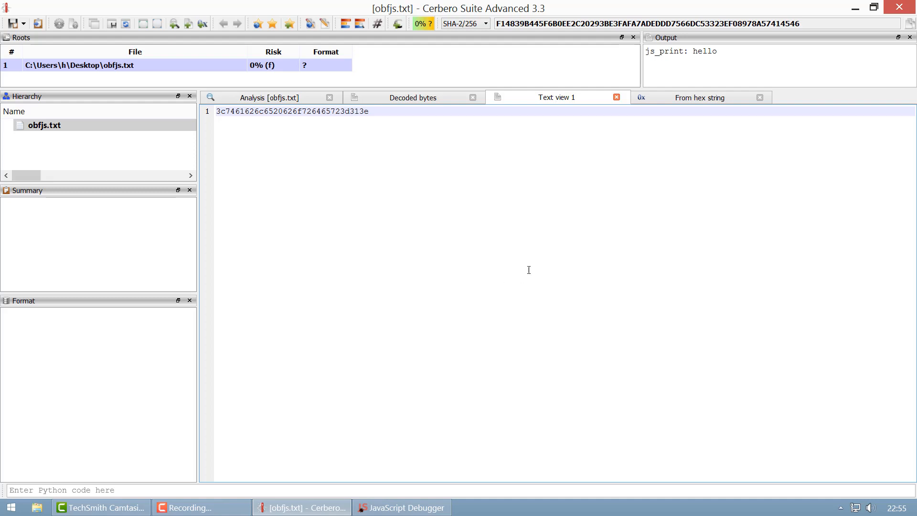
Select all bytes in the From hex string view and open them in a filter view.
left_click(669, 97)
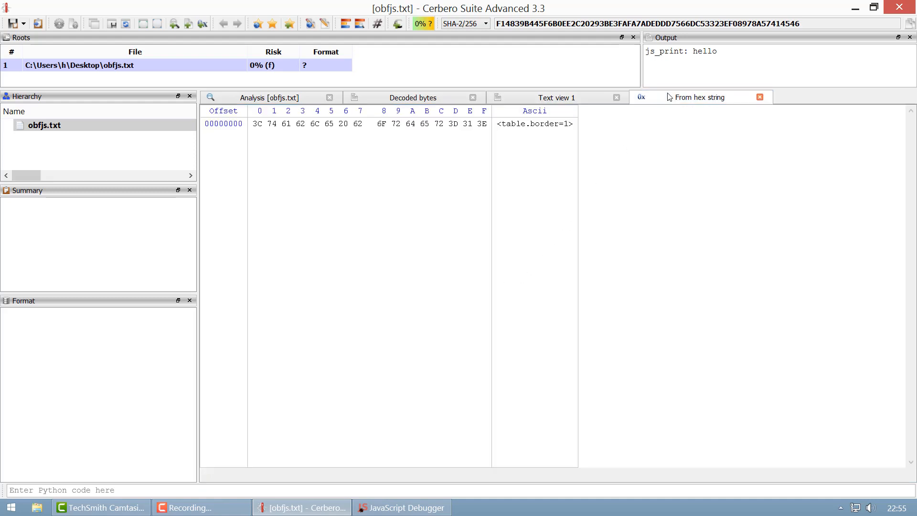
left_click(375, 131)
key("ctrl+a")
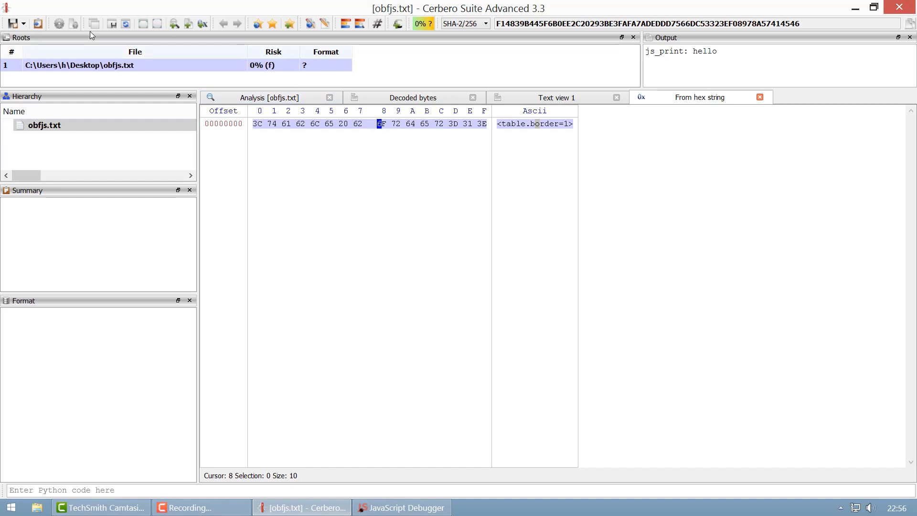
right_click(335, 129)
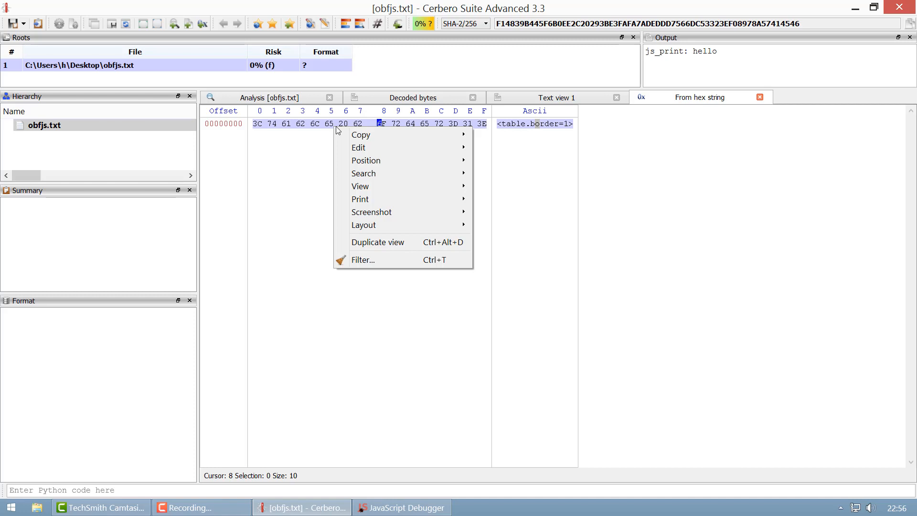
left_click(368, 260)
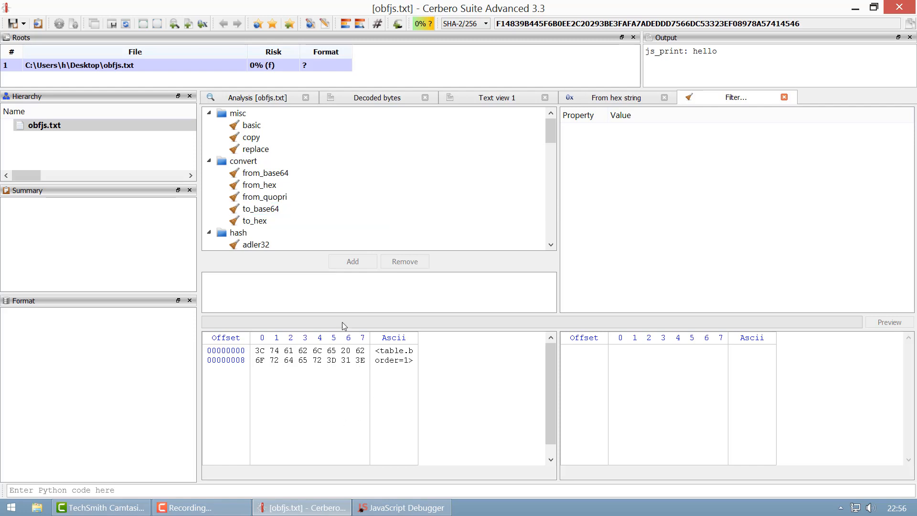
Add the convert/to_base64 filter to the chain and preview its output.
left_click(267, 209)
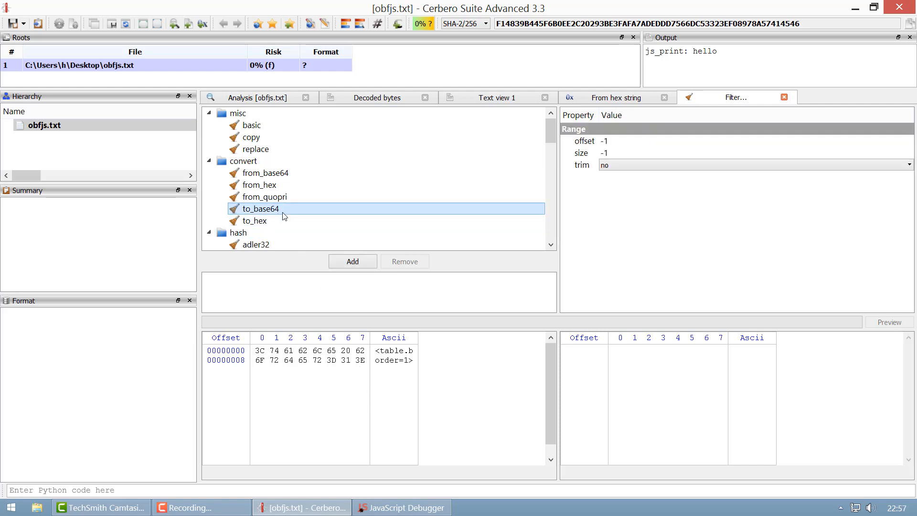
left_click(363, 262)
left_click(891, 322)
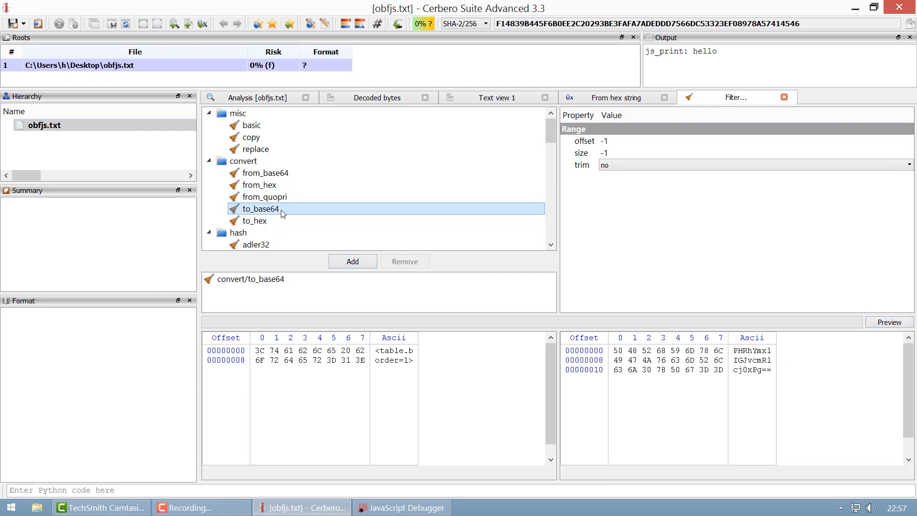
Append the convert/from_base64 filter after to_base64 and preview the combined output.
left_click(265, 174)
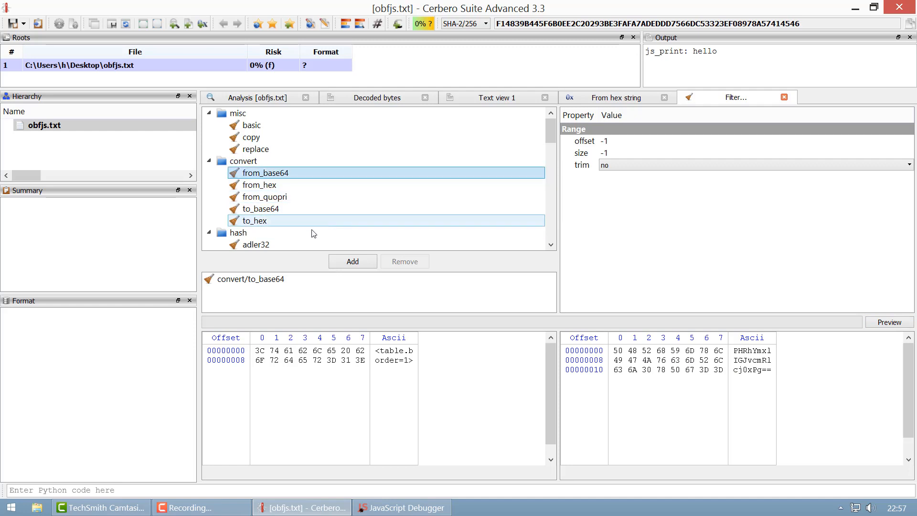
left_click(354, 262)
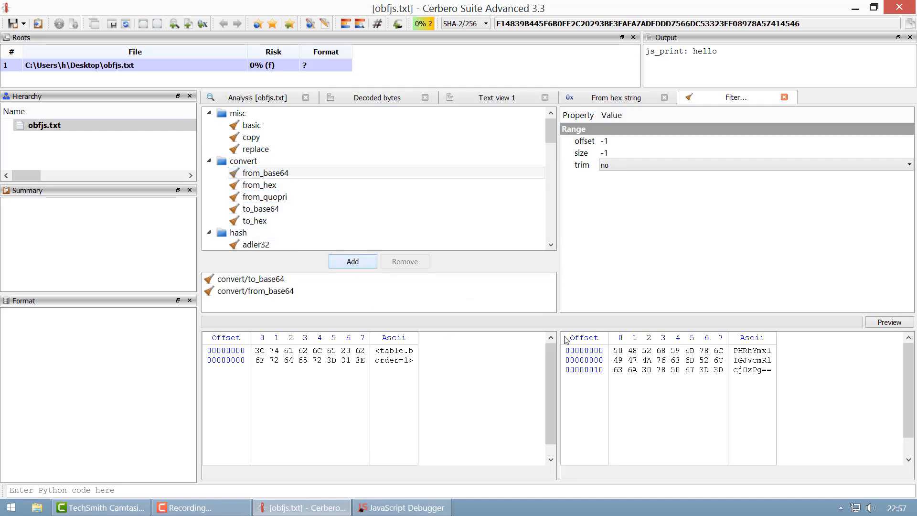
left_click(881, 324)
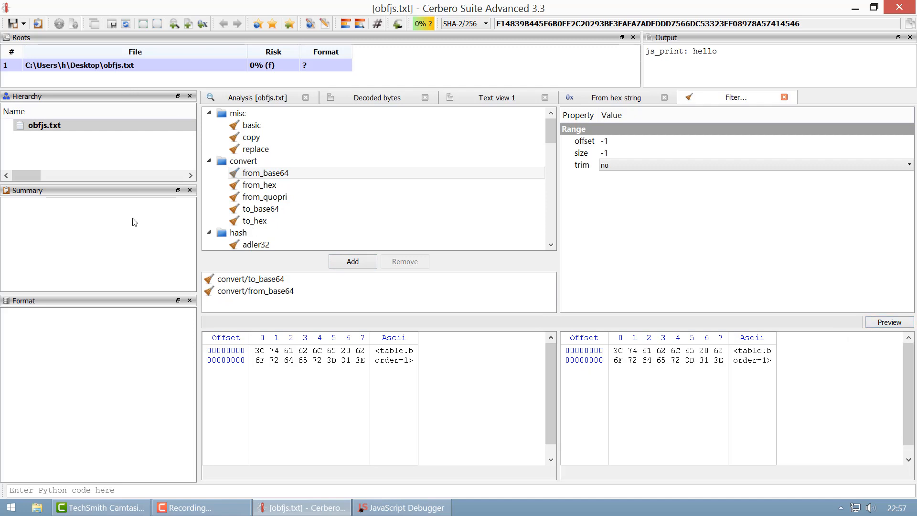
Remove both base64 filters from the filter chain.
left_click(268, 293)
key("Up")
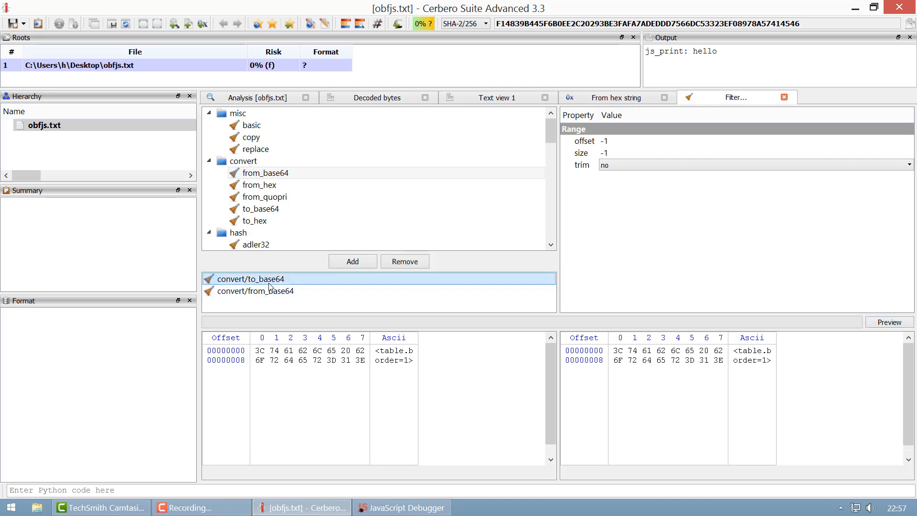
key("Down")
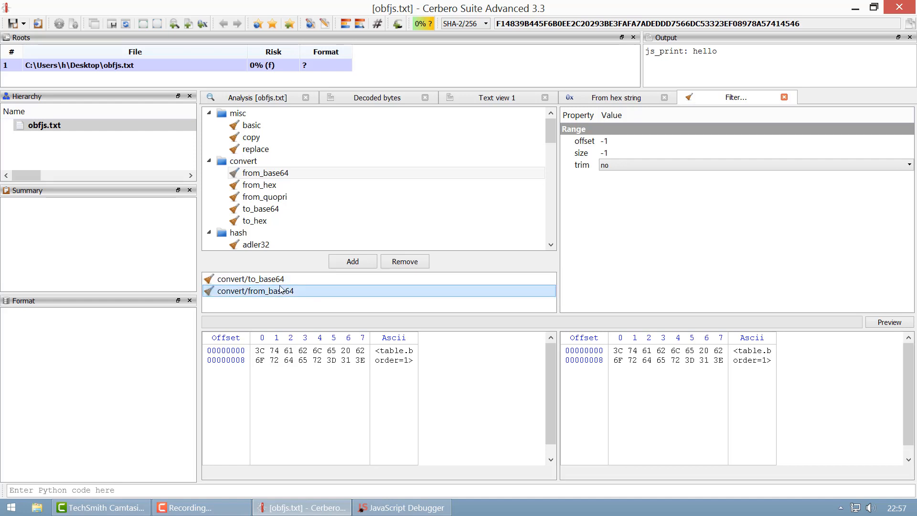
key("Up")
left_click(414, 262)
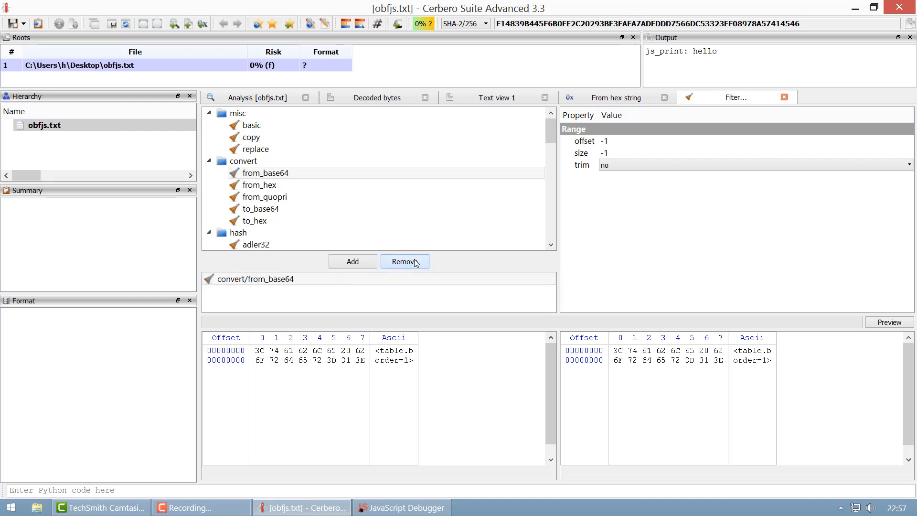
left_click(414, 262)
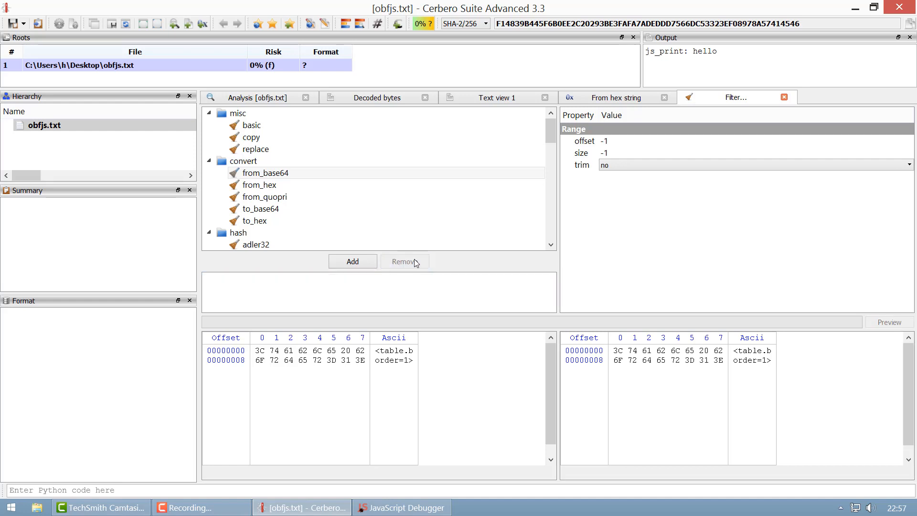
Add a misc/basic filter with operation xor, 8 bits, radix 16 and value cc, and preview its output.
left_click(260, 129)
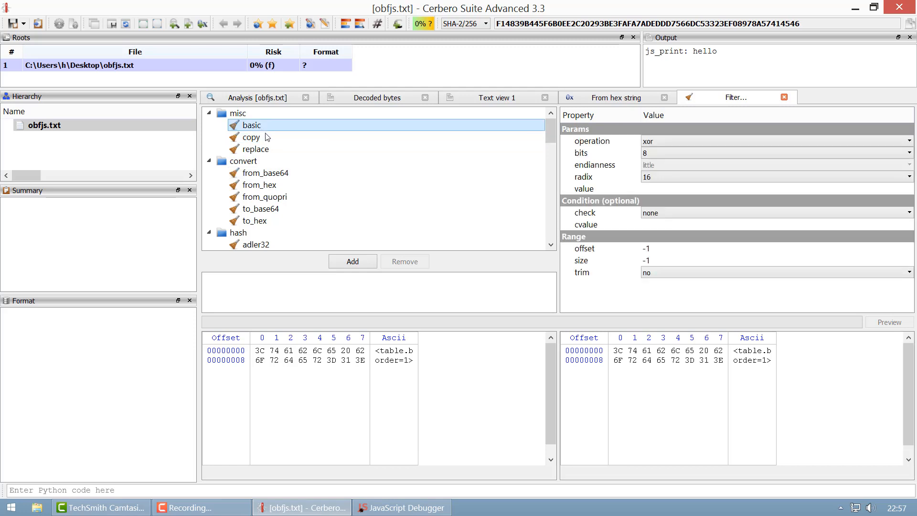
left_click(662, 144)
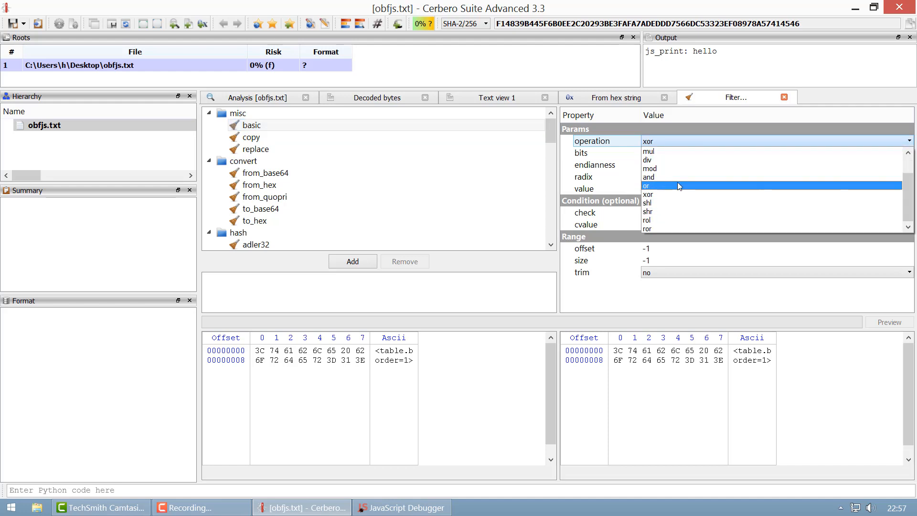
left_click(665, 141)
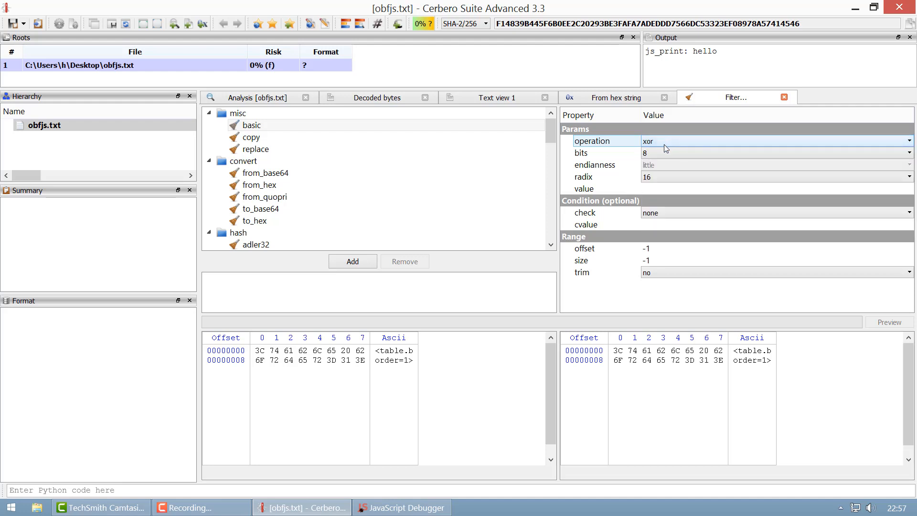
left_click(655, 189)
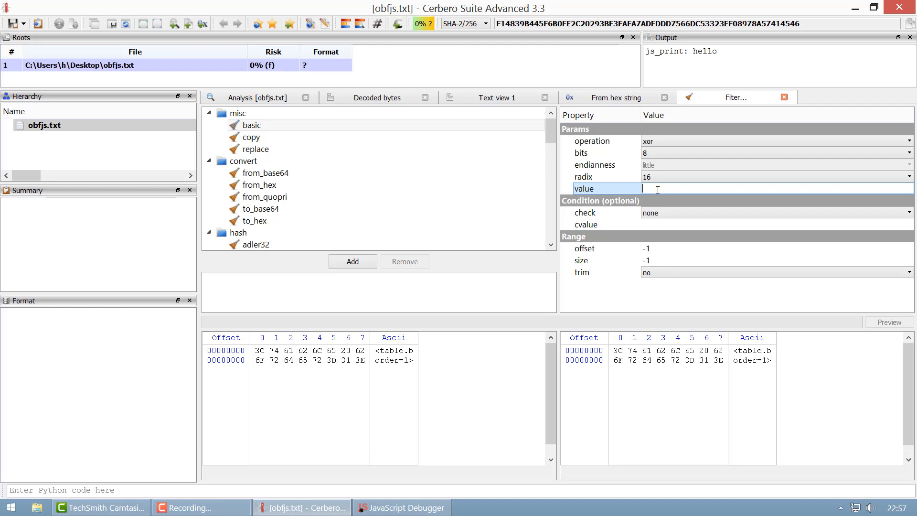
type("cc")
left_click(353, 263)
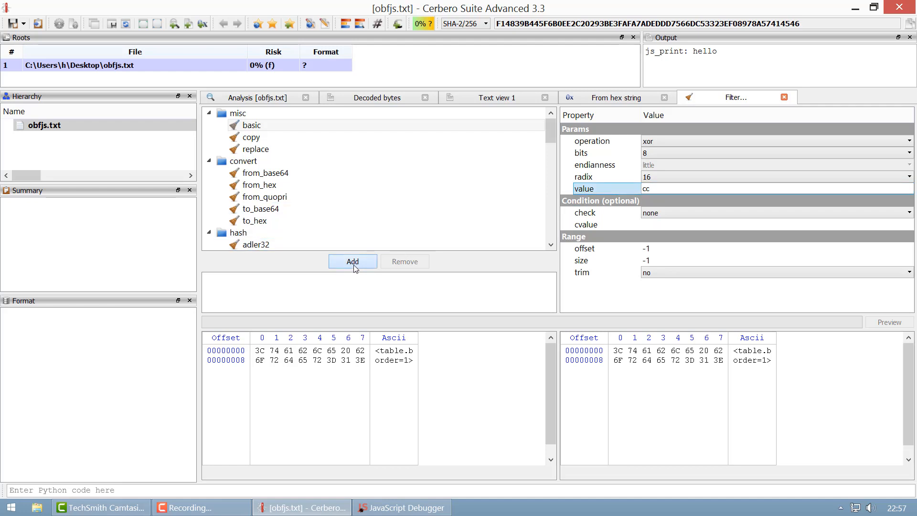
left_click(888, 323)
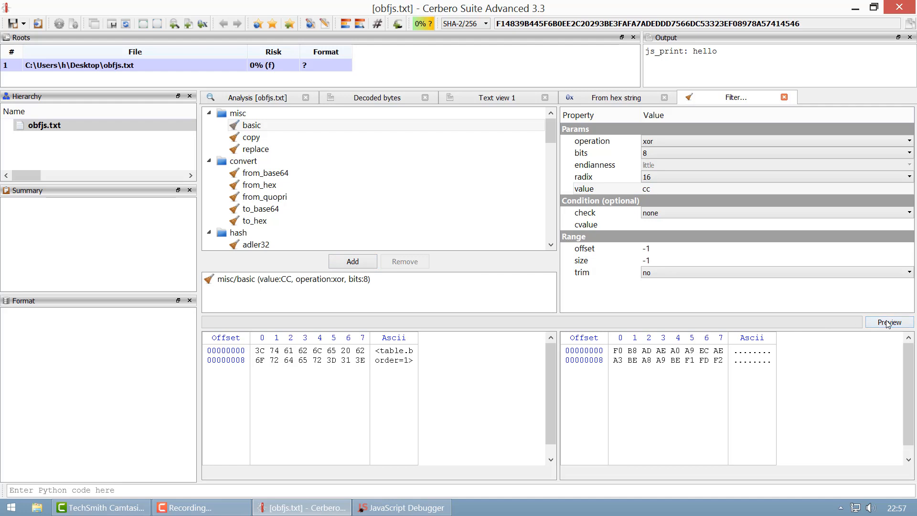
Preview the chain with a second identical xor filter added, and remove that duplicate.
left_click(346, 266)
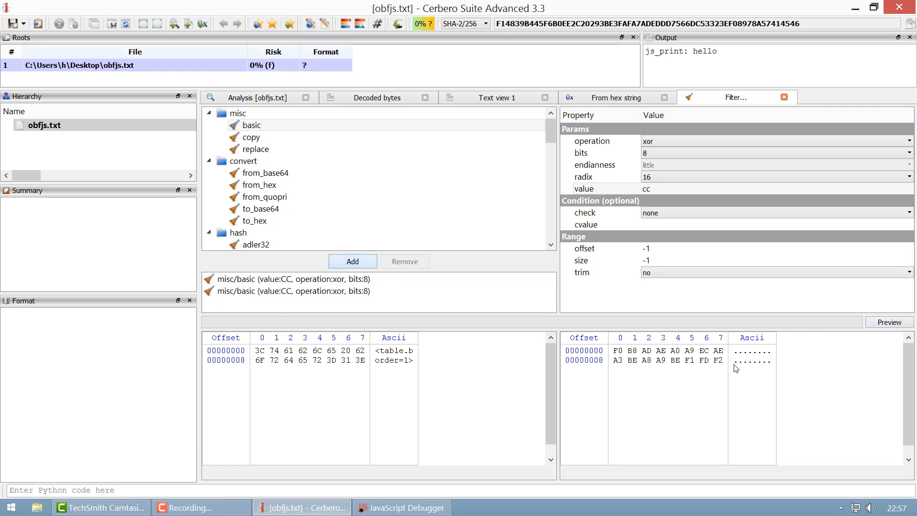
left_click(889, 322)
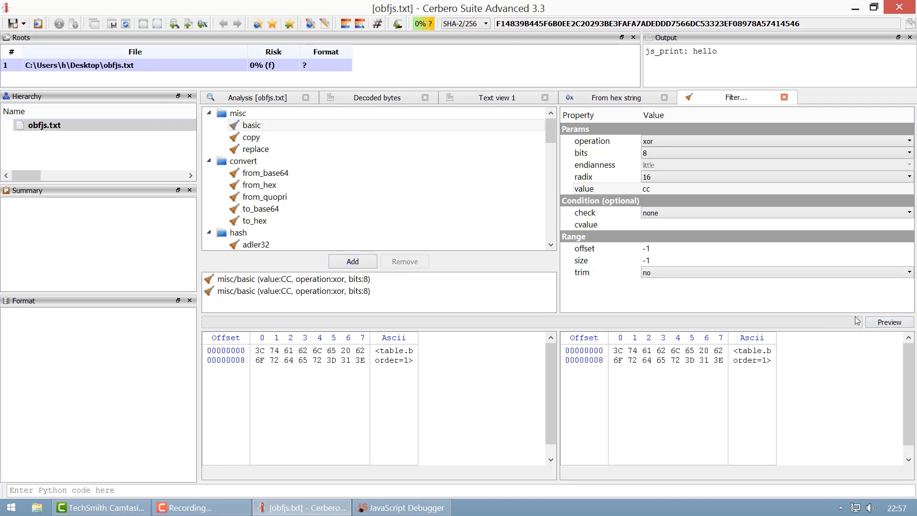
left_click(397, 291)
left_click(401, 262)
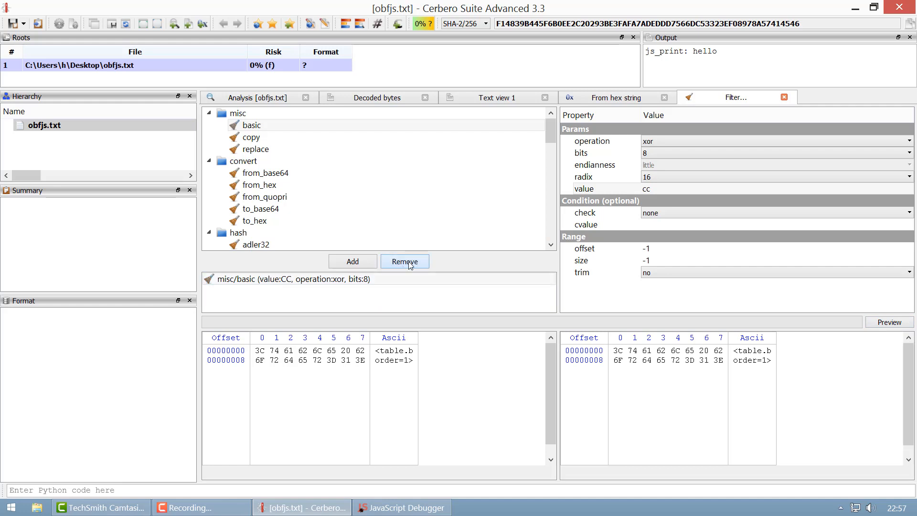
Examine the operations offered by the basic filter, keeping xor selected.
left_click(698, 141)
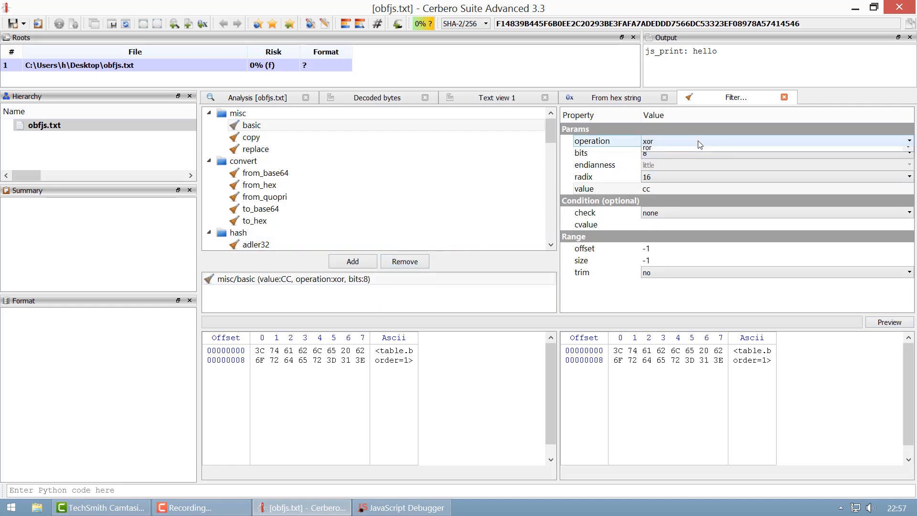
left_click(698, 140)
left_click(698, 141)
left_click(698, 141)
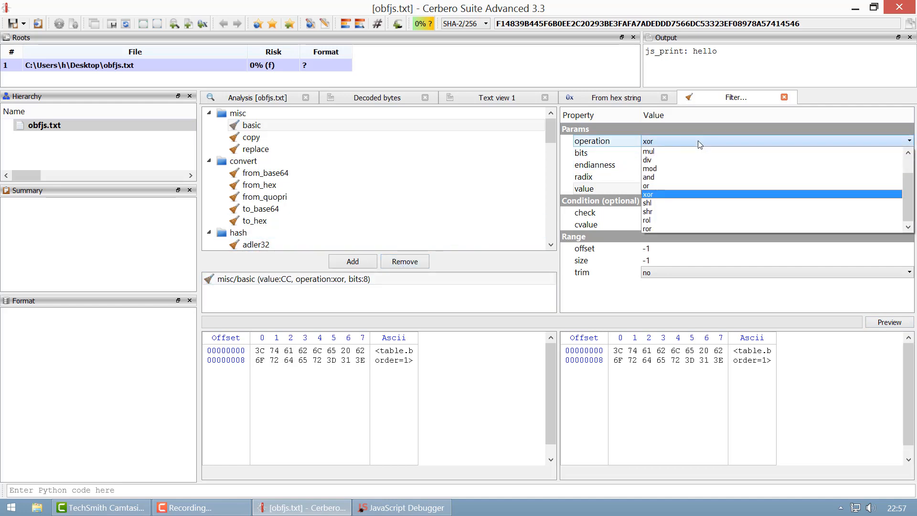
scroll(699, 180, "up", 1)
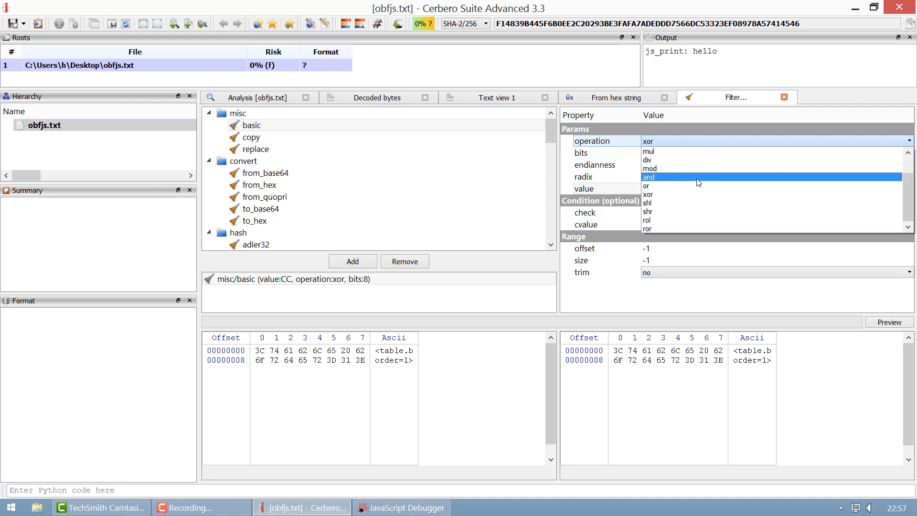
left_click(668, 140)
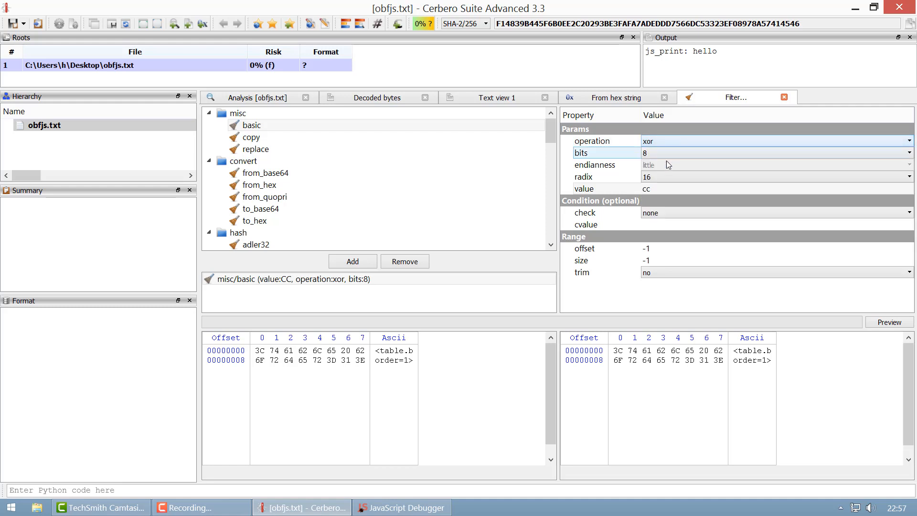
Set the xor filter's value to cc bb, keeping bits at 8.
left_click(659, 191)
left_click(662, 188)
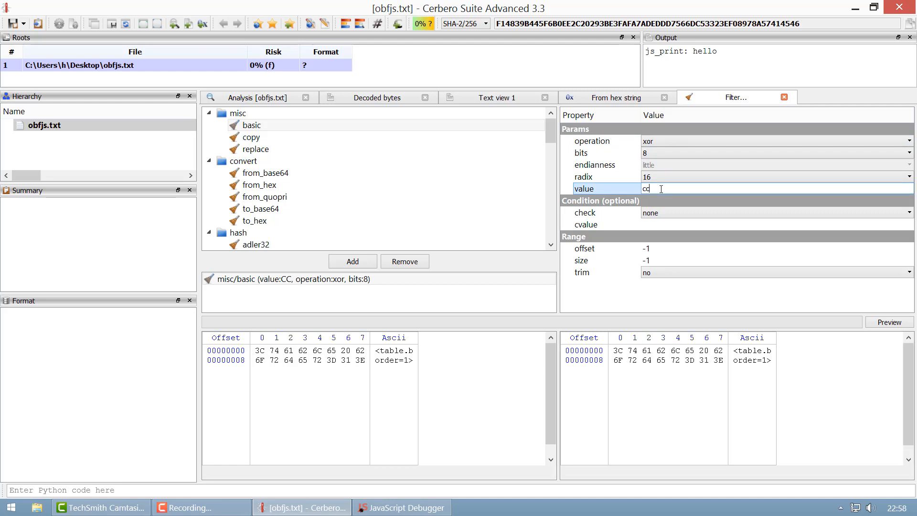
left_click(656, 152)
left_click(656, 152)
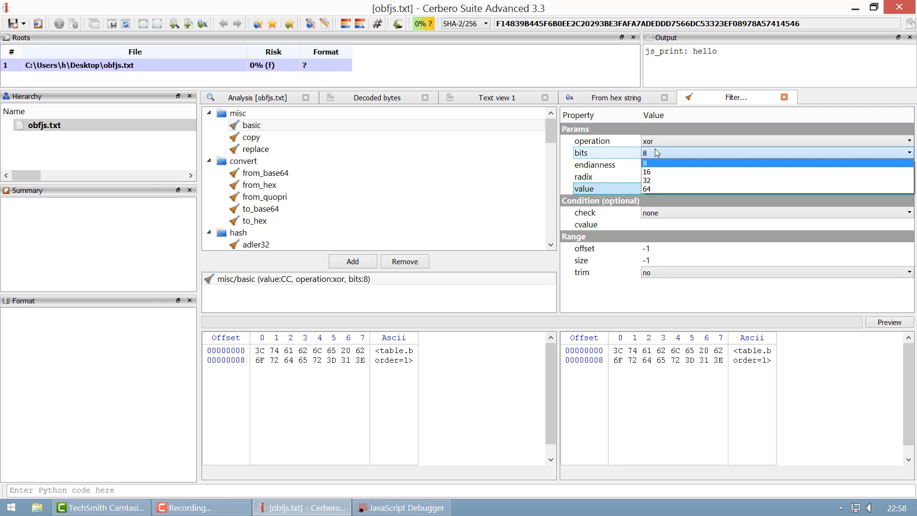
left_click(654, 163)
left_click(655, 189)
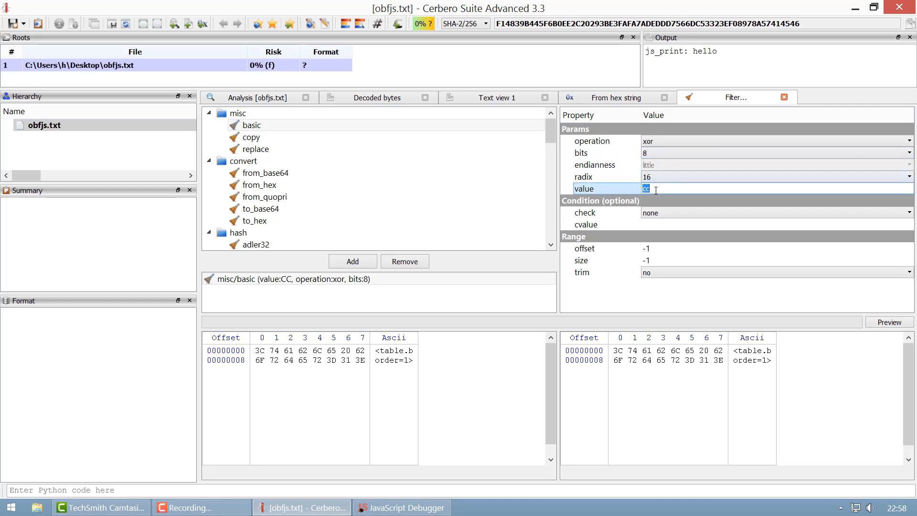
left_click(661, 190)
type("cc")
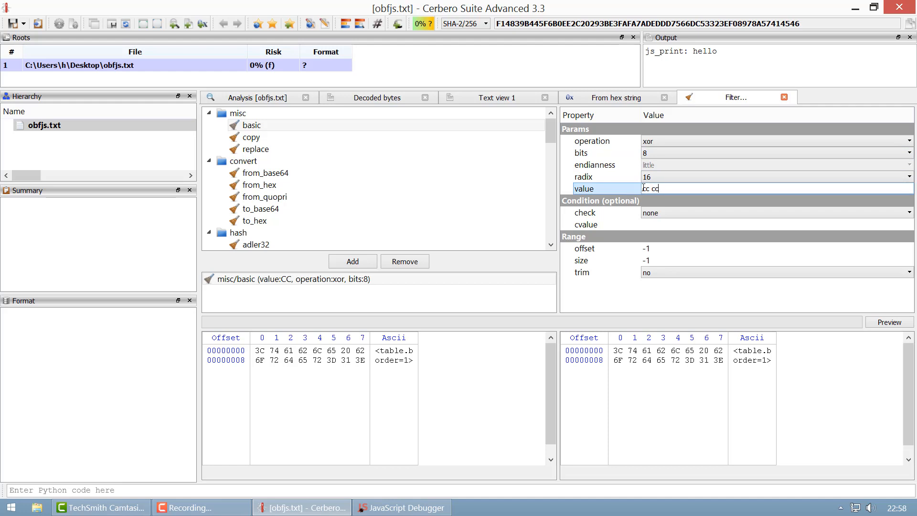
key("BackSpace")
key("BackSpace")
type("bb")
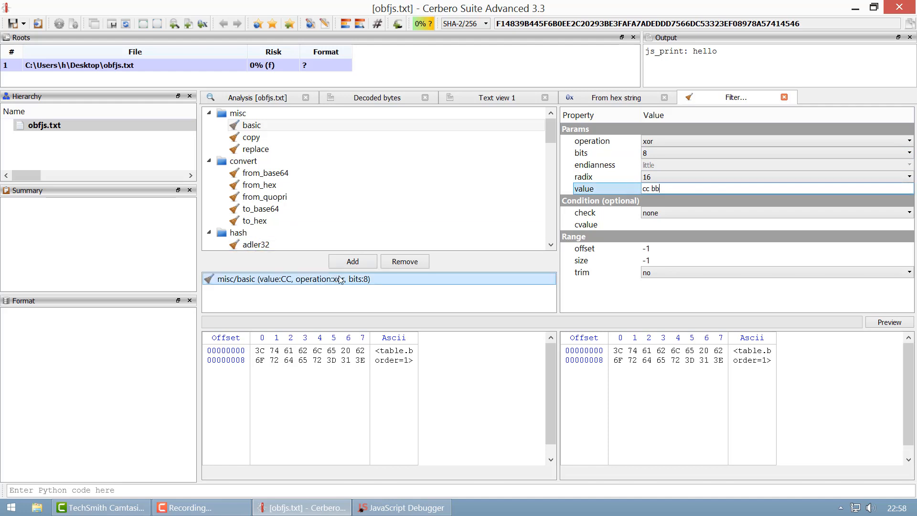
Replace the xor filter in the chain with the cc bb version and preview its output.
left_click(389, 264)
left_click(346, 263)
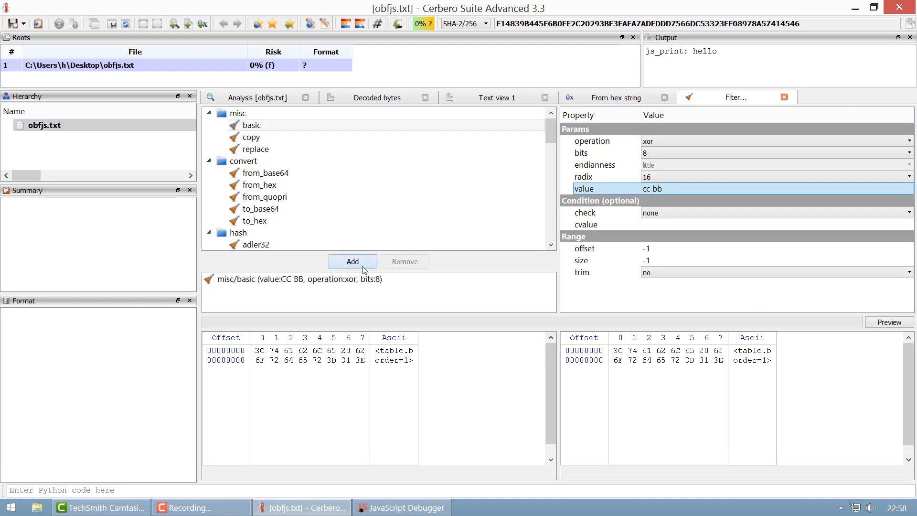
left_click(898, 321)
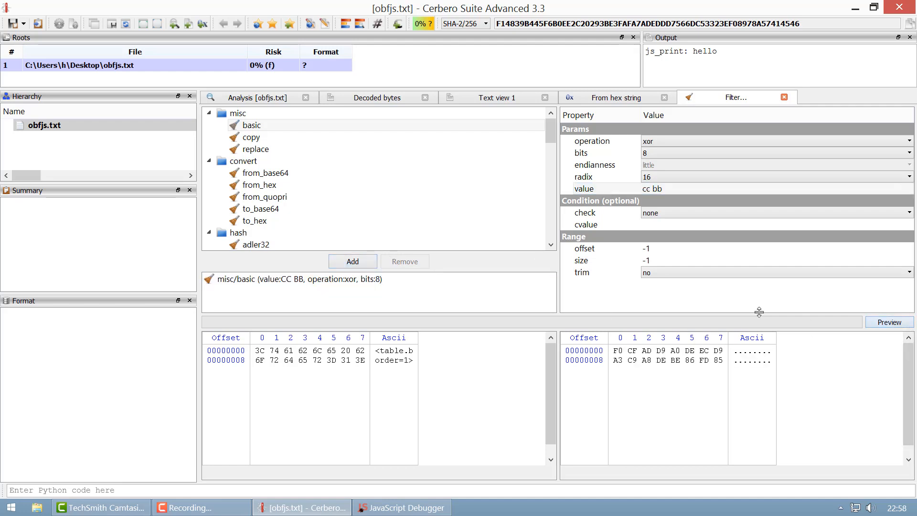
Preview the chain with a second cc bb xor filter added, and remove that duplicate.
left_click(359, 265)
left_click(886, 323)
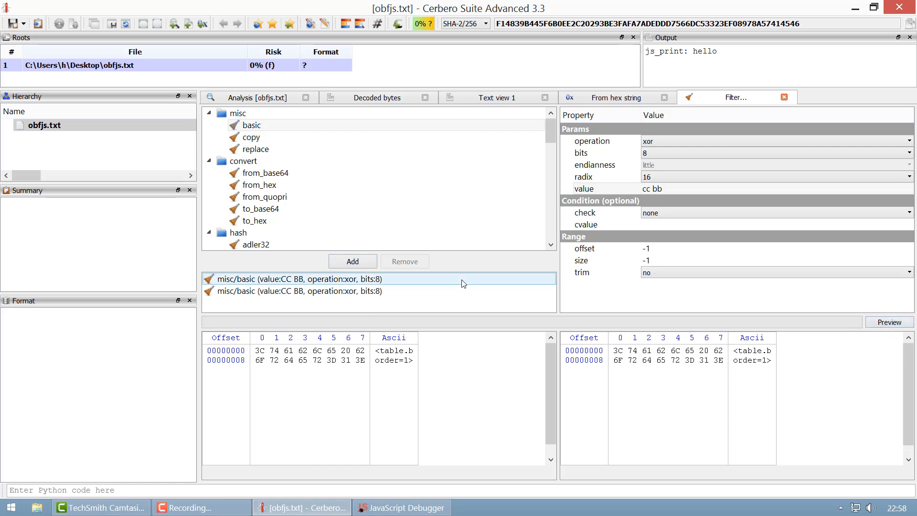
left_click(400, 290)
left_click(404, 262)
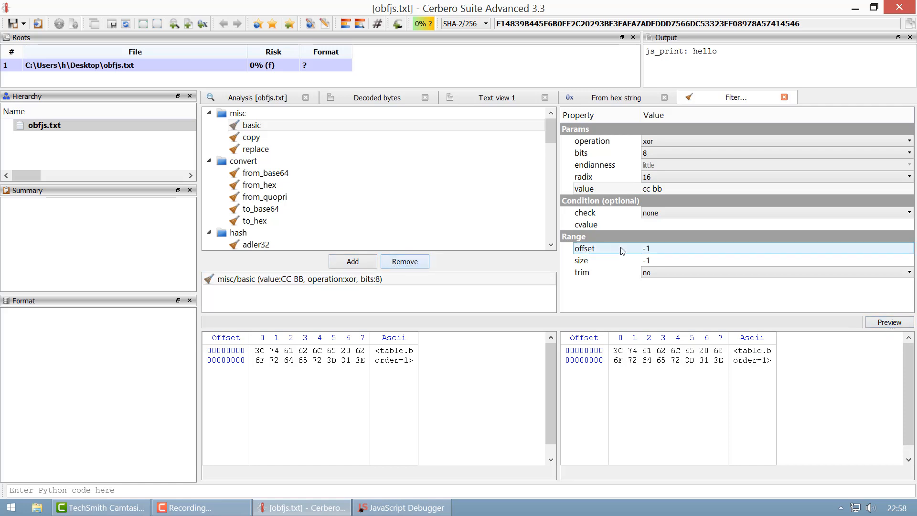
Set the xor value to cc and the condition check to !=.
left_click(658, 225)
left_click(658, 214)
left_click(658, 213)
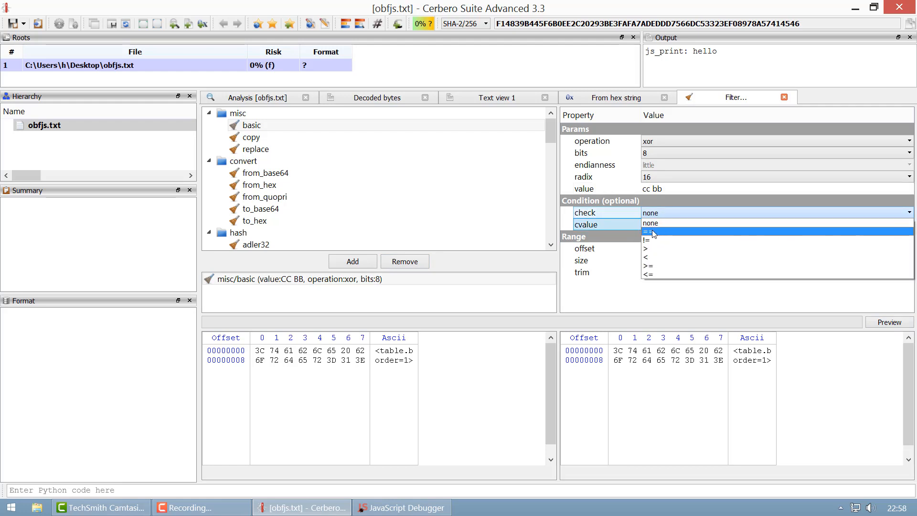
left_click(664, 190)
left_click(664, 190)
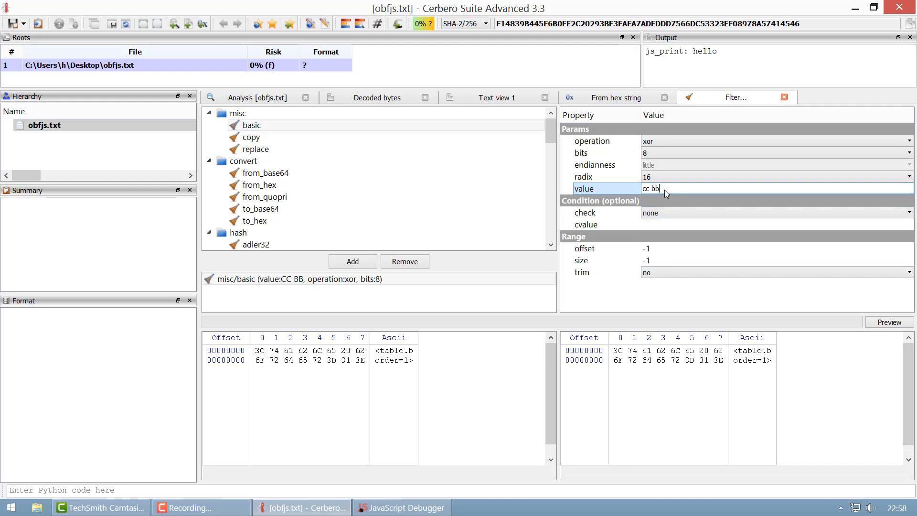
key("BackSpace")
key("BackSpace")
key("BackSpace")
left_click(660, 212)
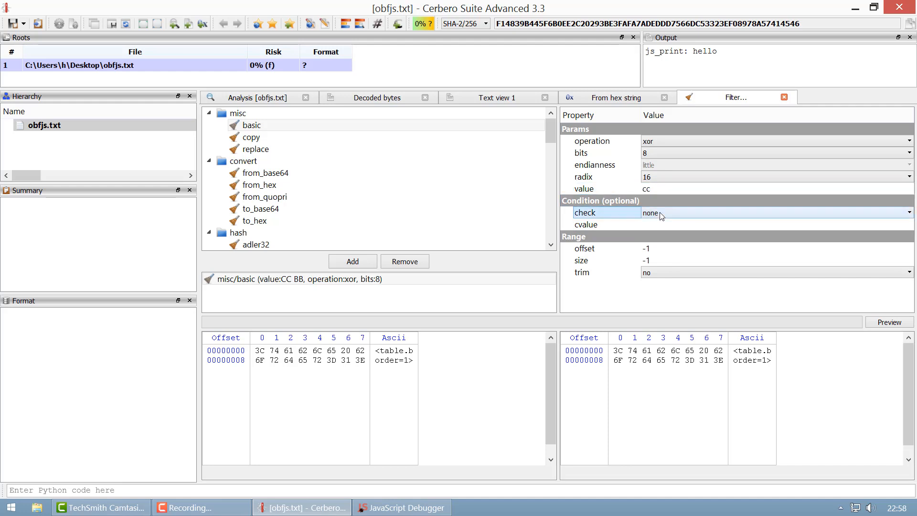
left_click(660, 212)
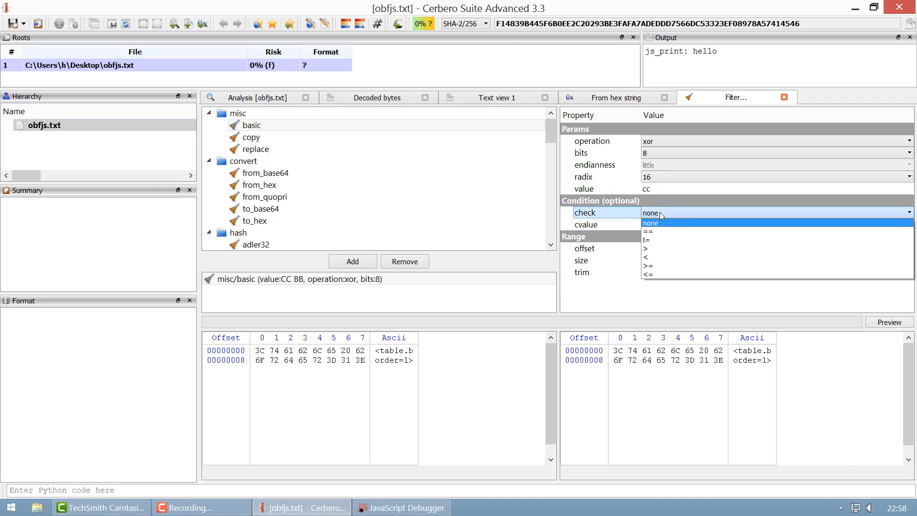
left_click(660, 240)
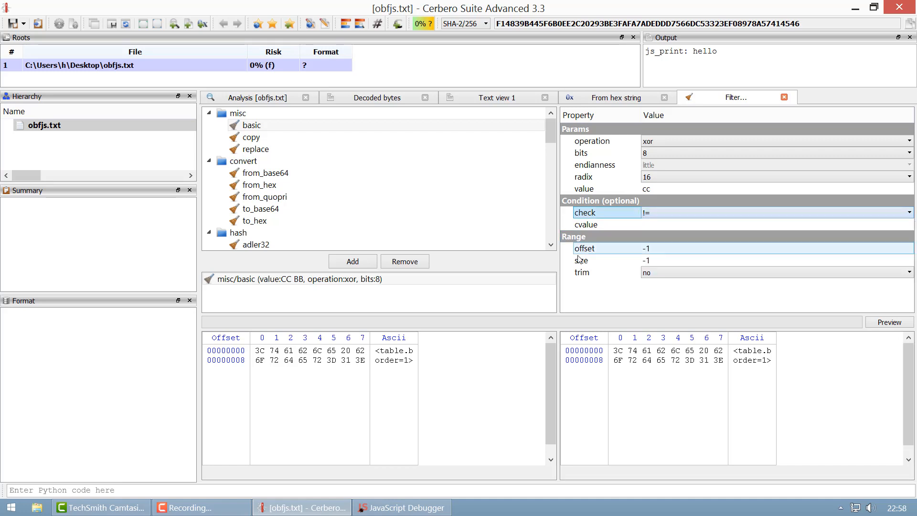
Replace the chain's filter with the conditional xor using cvalue 3c, and preview its output.
left_click(435, 283)
left_click(405, 262)
left_click(669, 222)
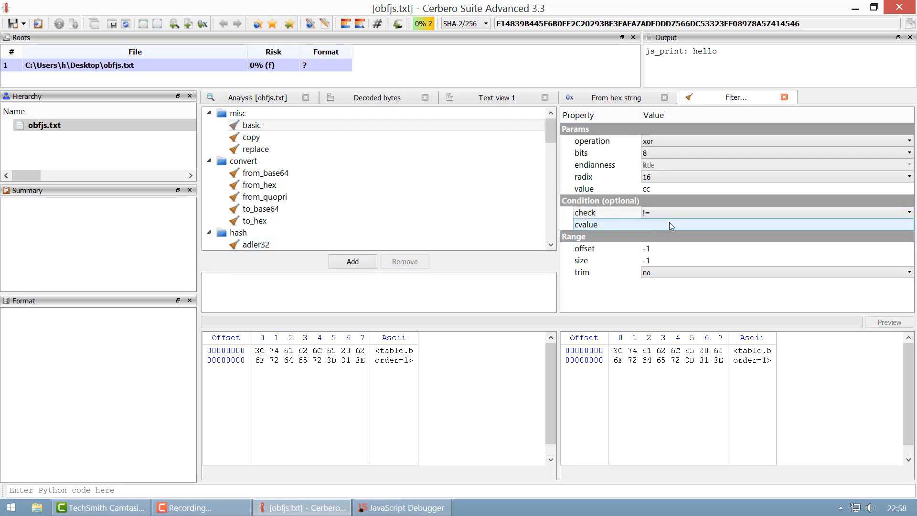
left_click(665, 225)
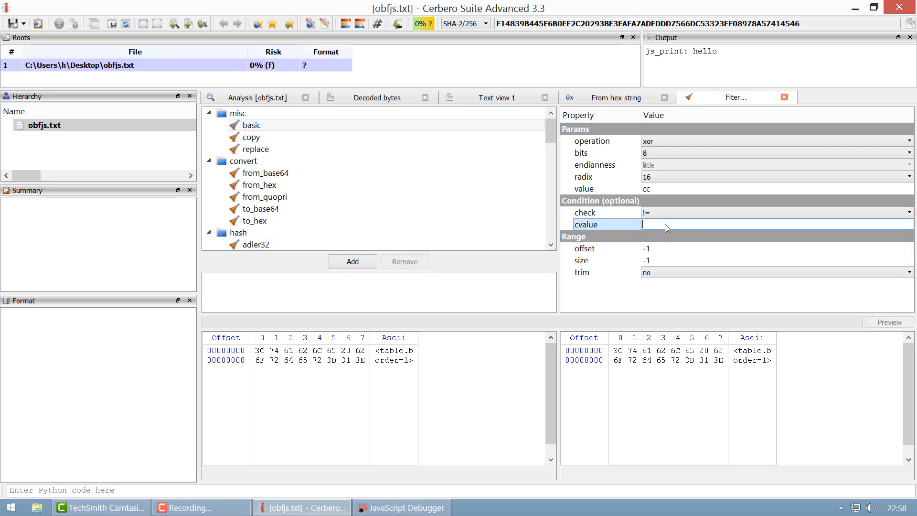
type("3c")
left_click(367, 263)
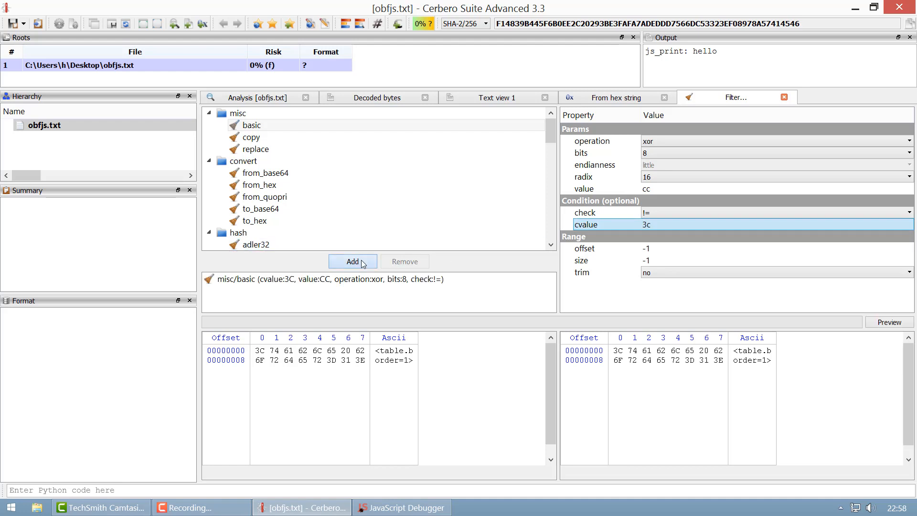
left_click(892, 323)
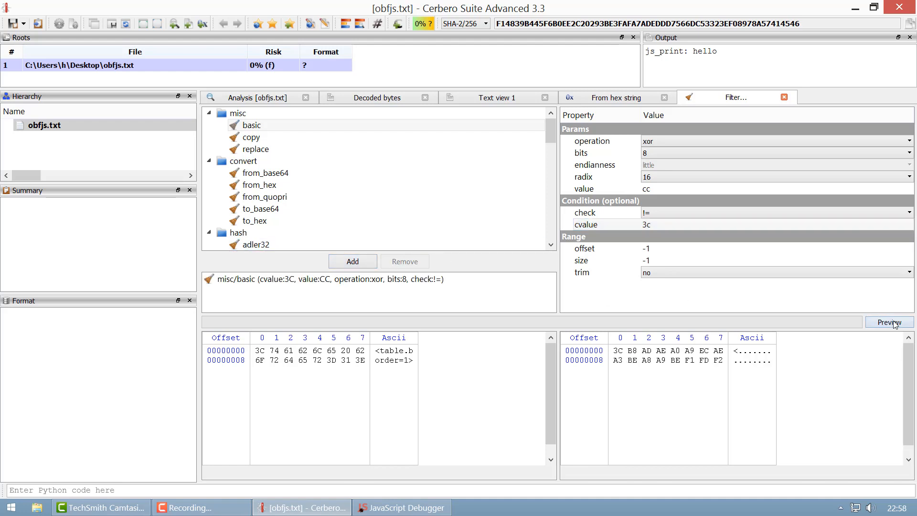
left_click(737, 353)
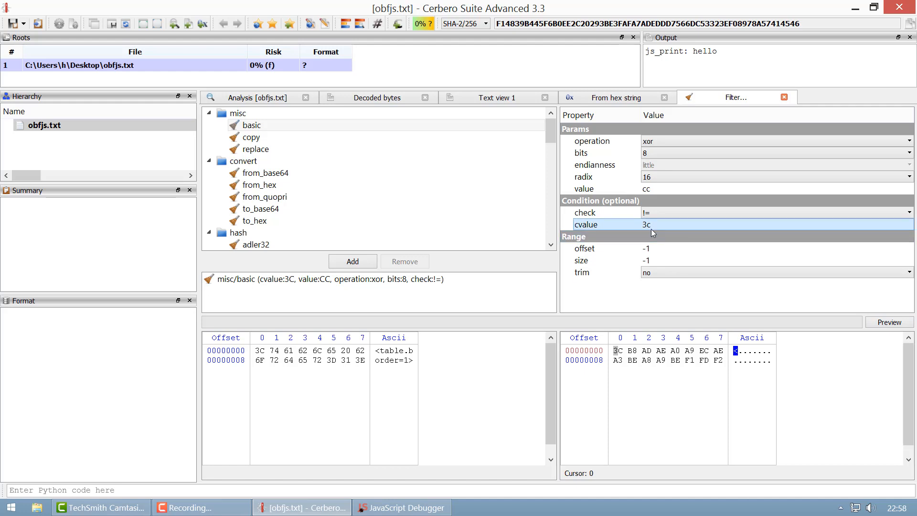
Replace the chain's filter with one limited to the selected "table" bytes, with trim set to no, and preview its output.
left_click(459, 279)
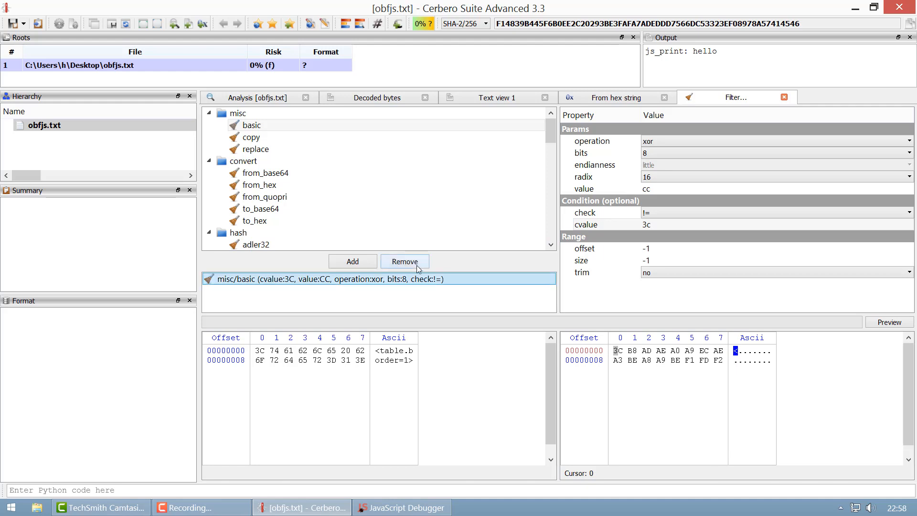
left_click(417, 267)
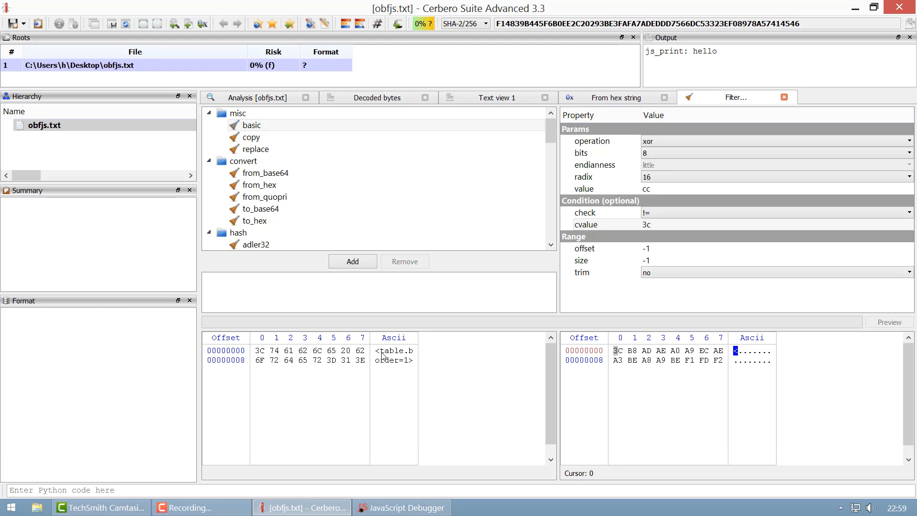
left_click_drag(381, 353, 400, 353)
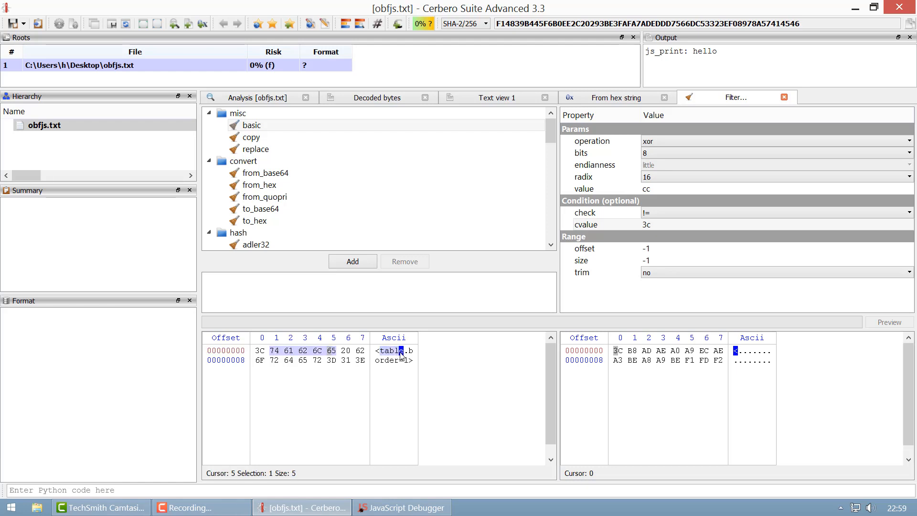
left_click(366, 264)
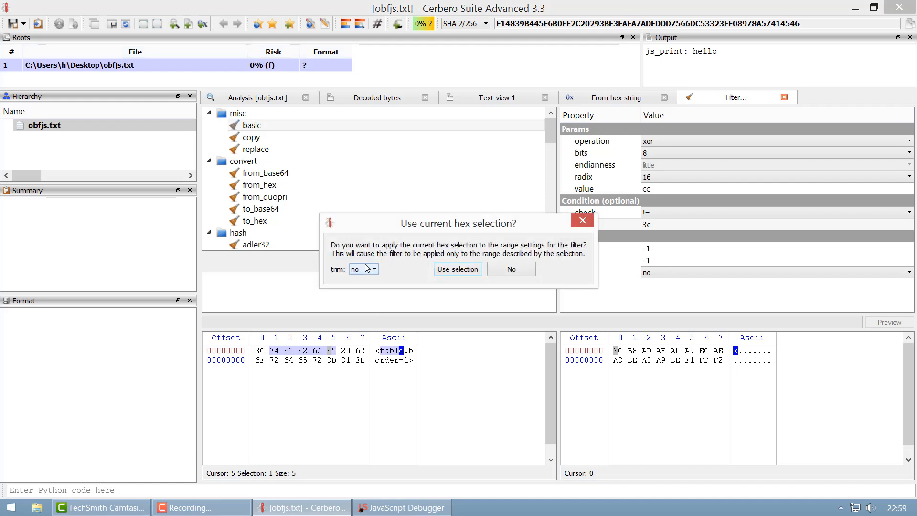
left_click(452, 271)
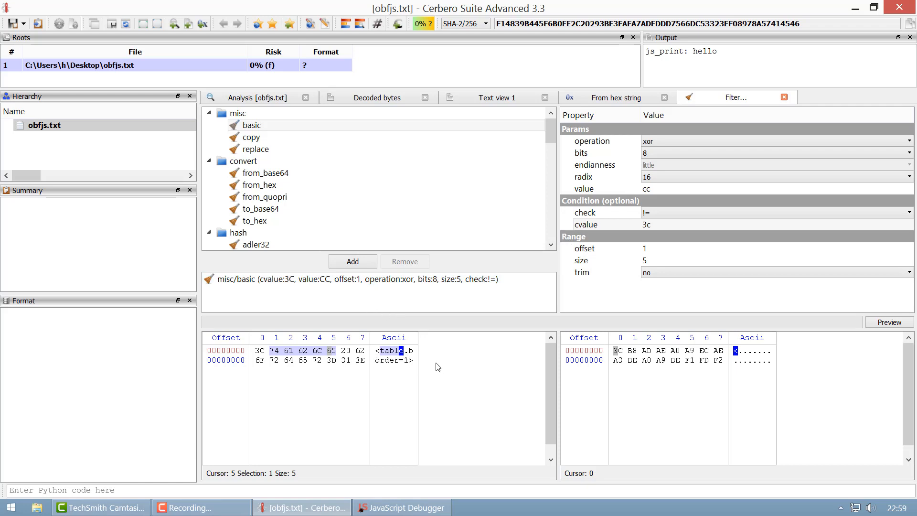
left_click(881, 325)
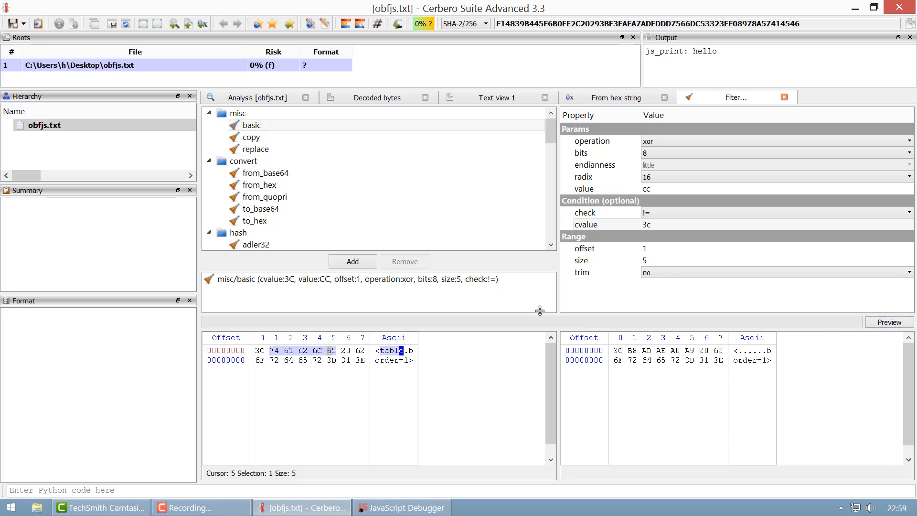
Add a duplicate filter after checking the trim options and declining the hex selection, and remove both filters from the chain.
left_click(365, 263)
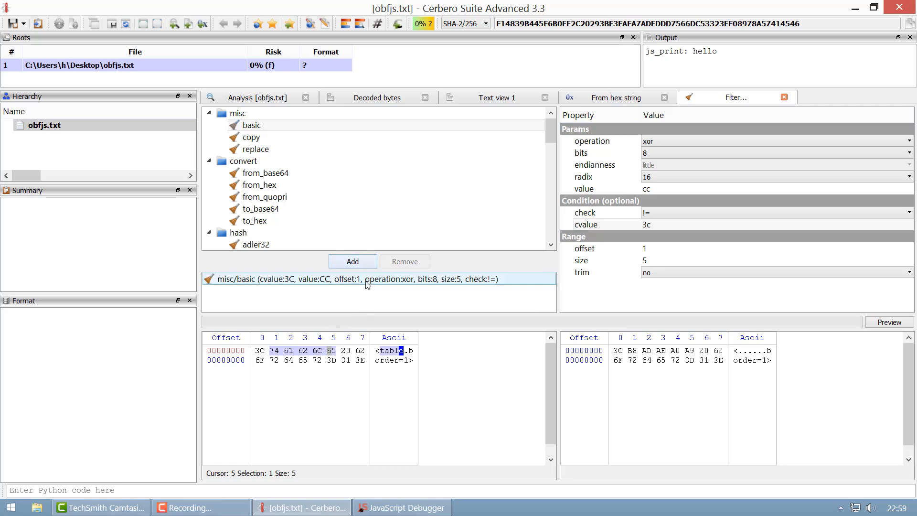
left_click(363, 266)
left_click(373, 270)
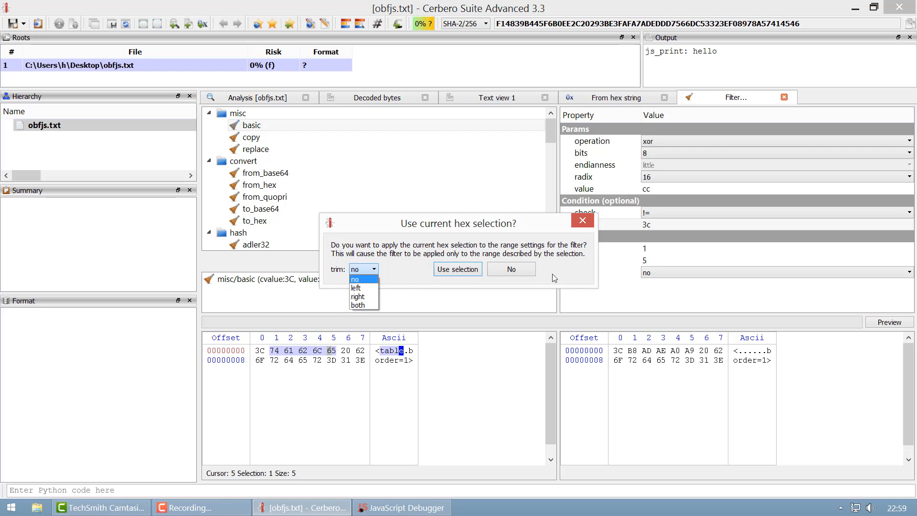
left_click(532, 268)
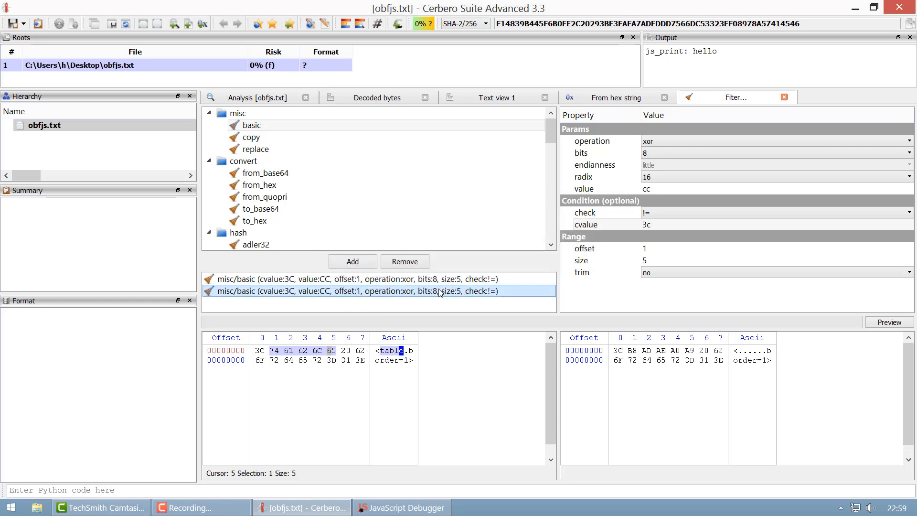
left_click(410, 262)
left_click(409, 262)
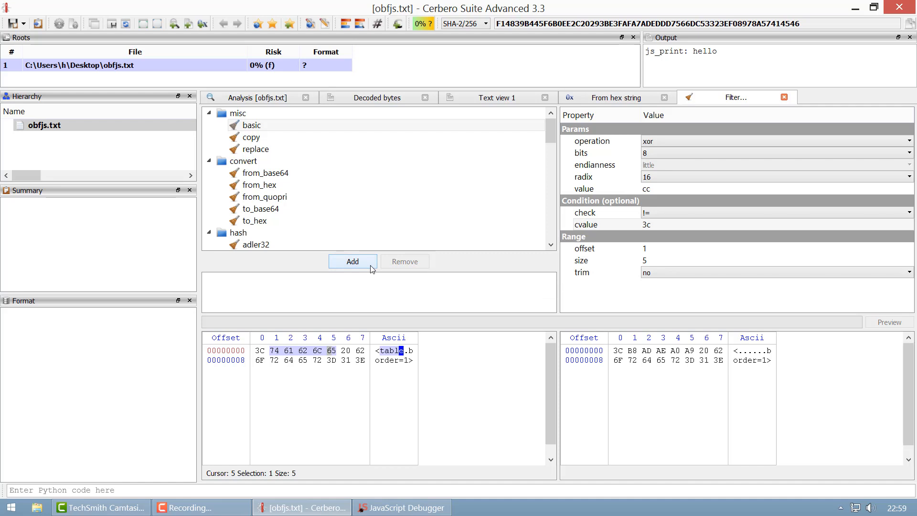
Preview the xor filter applied to the current hex selection with trim set to both, and remove it from the chain.
left_click(372, 269)
left_click(373, 270)
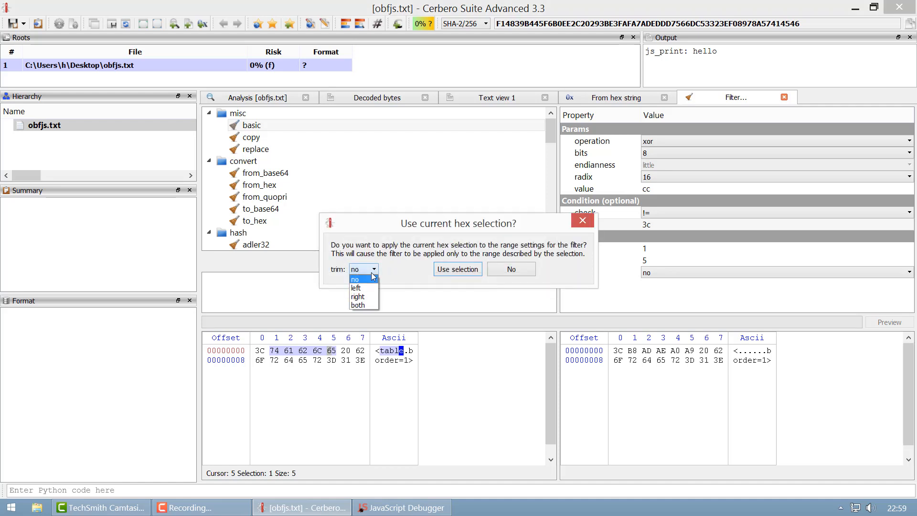
left_click(359, 306)
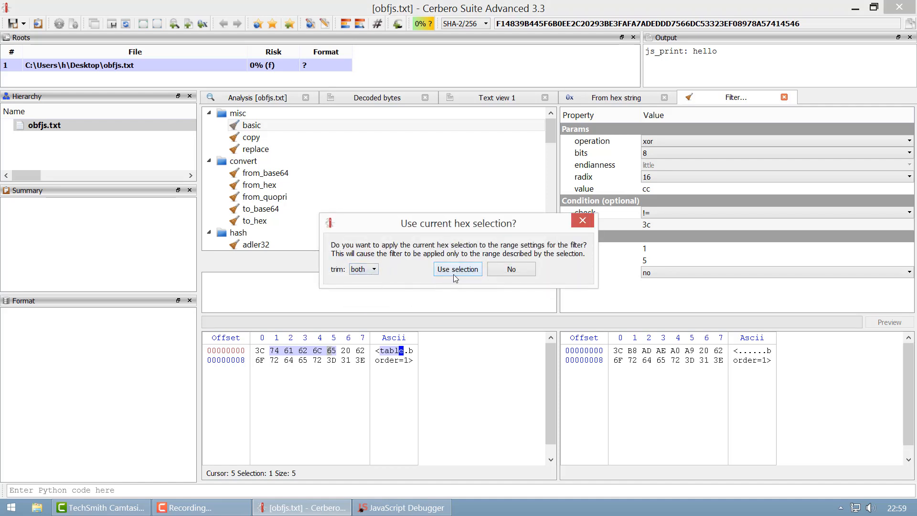
left_click(457, 269)
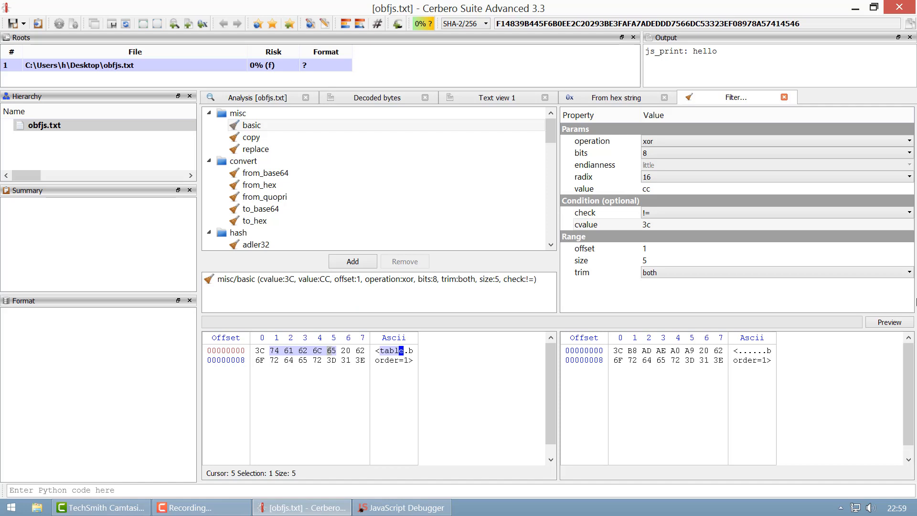
left_click(890, 323)
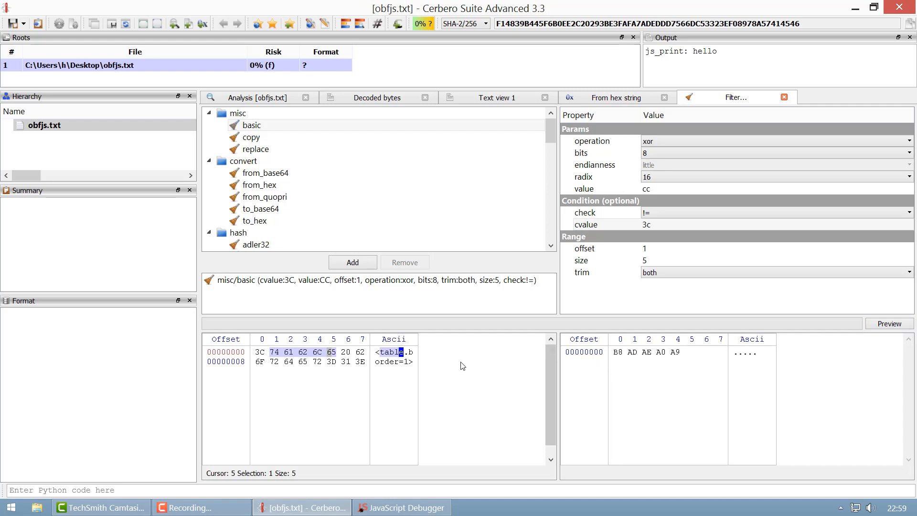
left_click(415, 281)
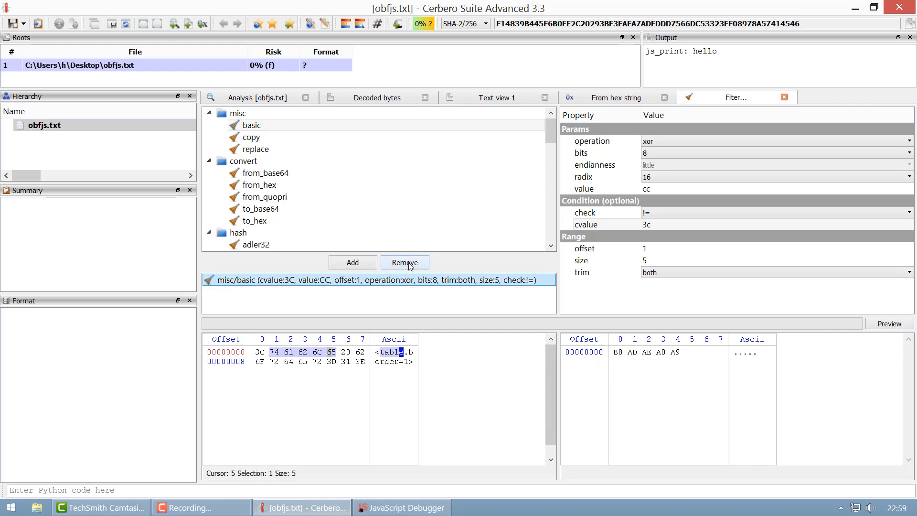
left_click(406, 263)
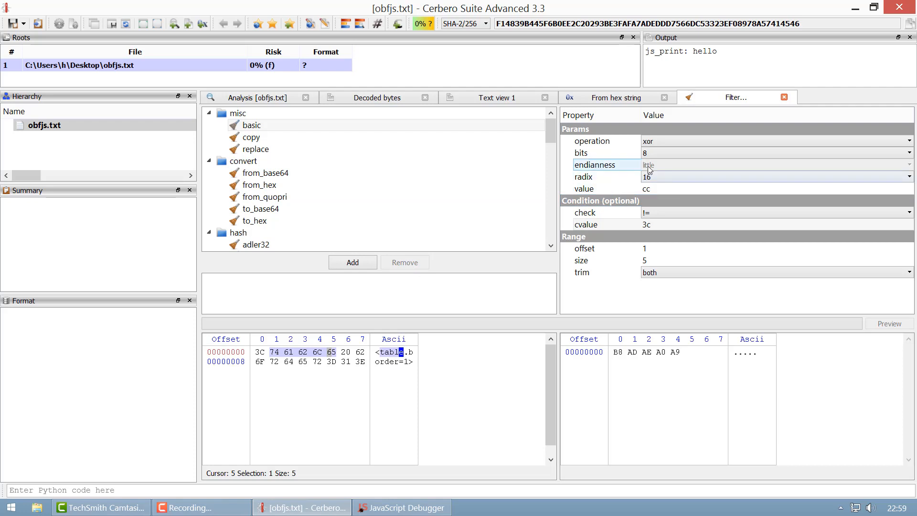
Review the operations offered by the basic filter and the properties of the copy filter.
left_click(666, 142)
scroll(668, 164, "down", 1)
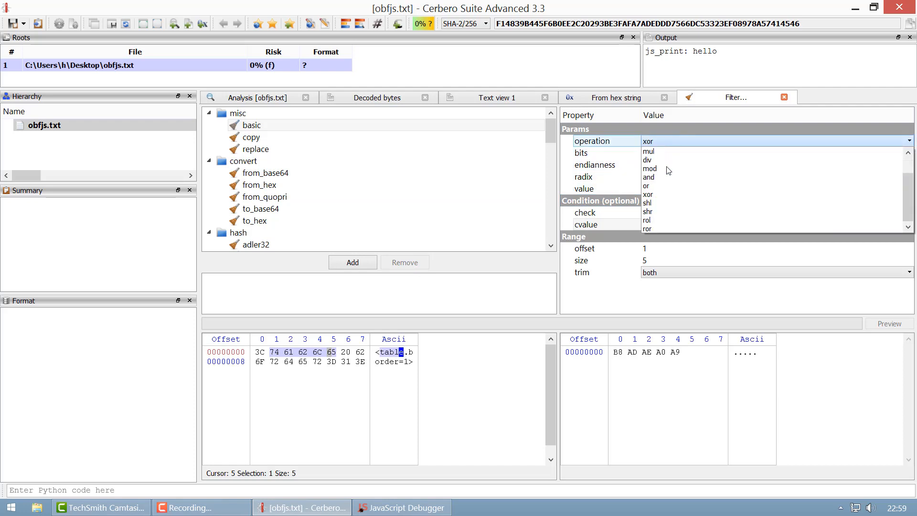
left_click(662, 141)
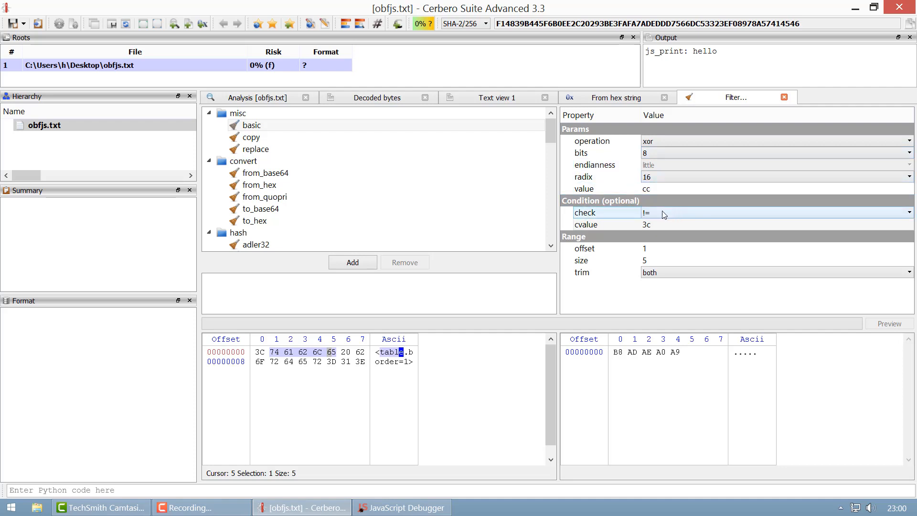
left_click(272, 138)
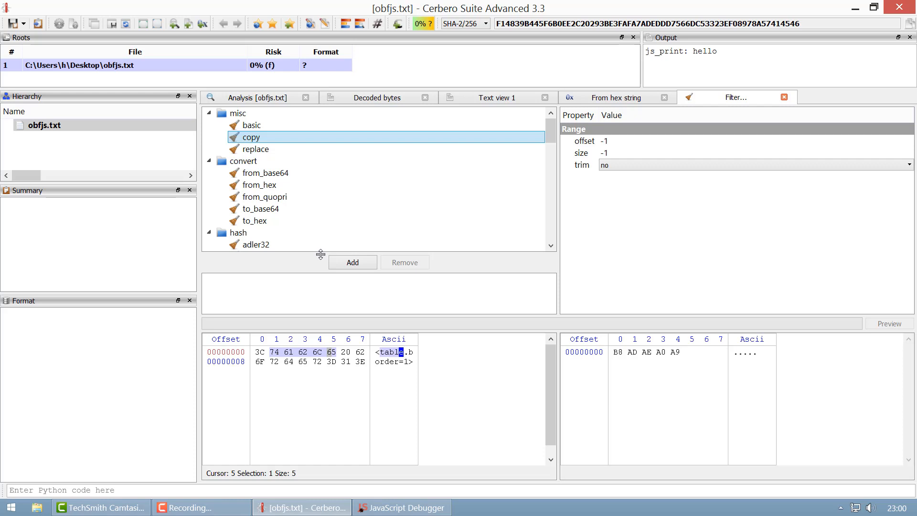
Add an ascii replace filter with in set to "a" and out empty, declining the hex selection, and preview its output.
left_click(270, 152)
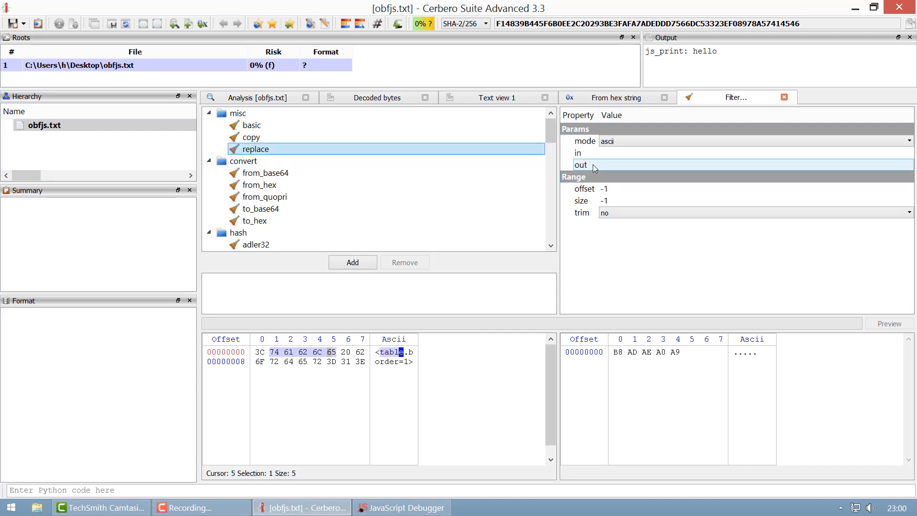
double_click(615, 157)
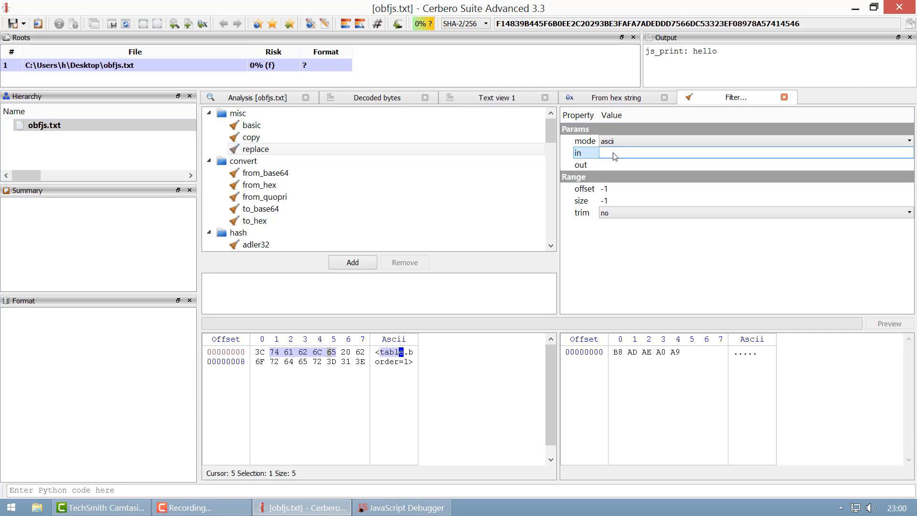
type("a")
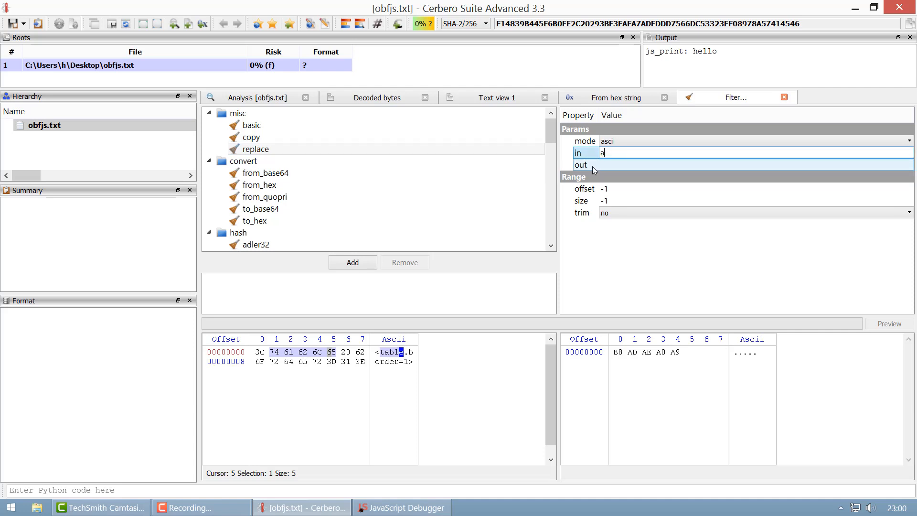
key("Return")
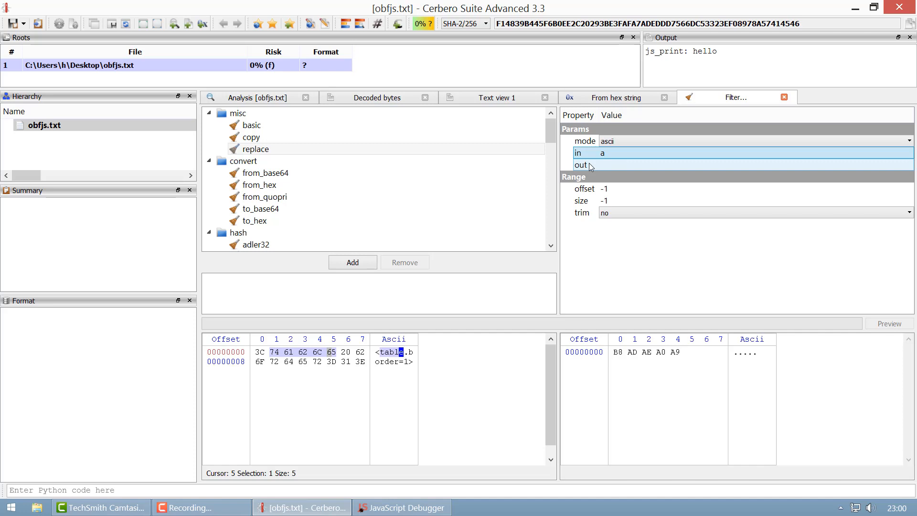
left_click(369, 262)
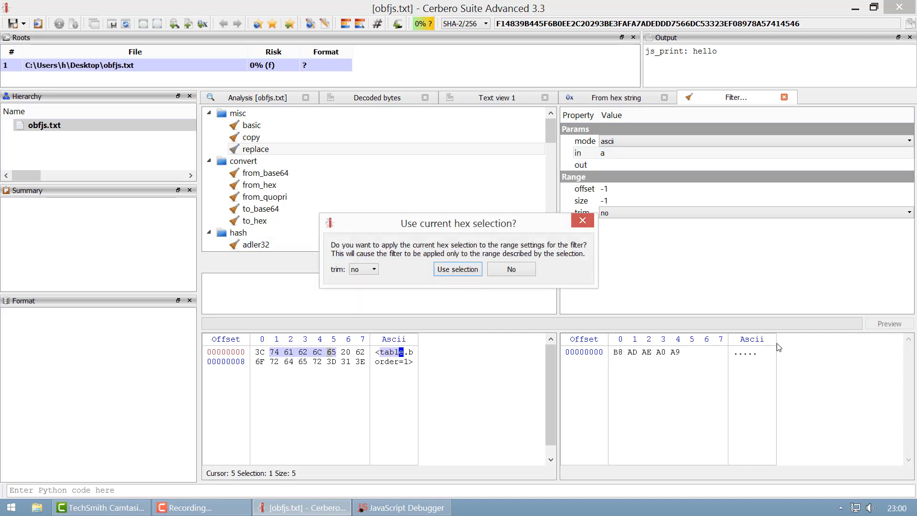
left_click(499, 270)
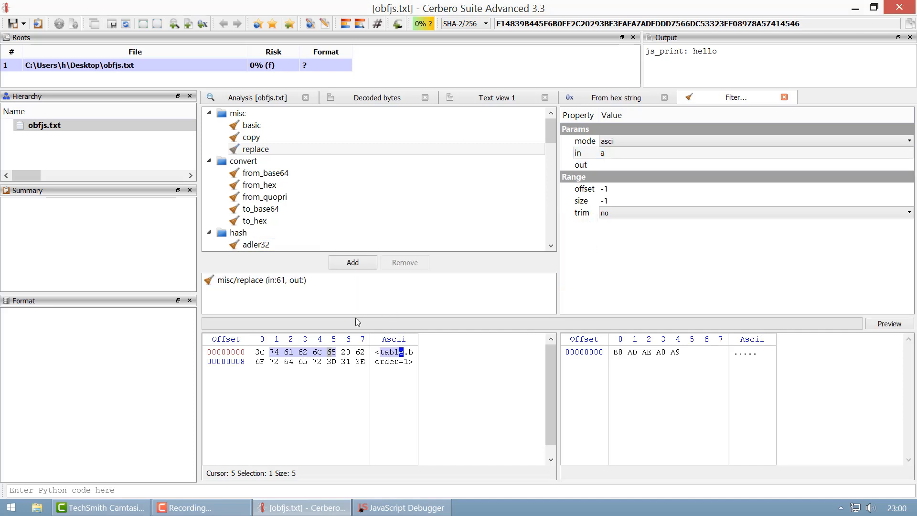
left_click(316, 362)
left_click(878, 328)
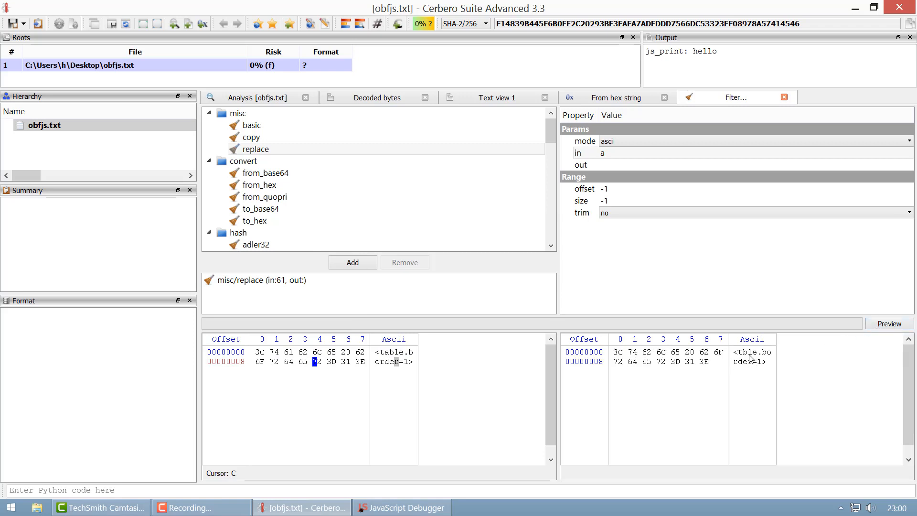
Replace the chain's filter with an ascii replace filter that turns "a" into "b b", and preview its output.
left_click(351, 281)
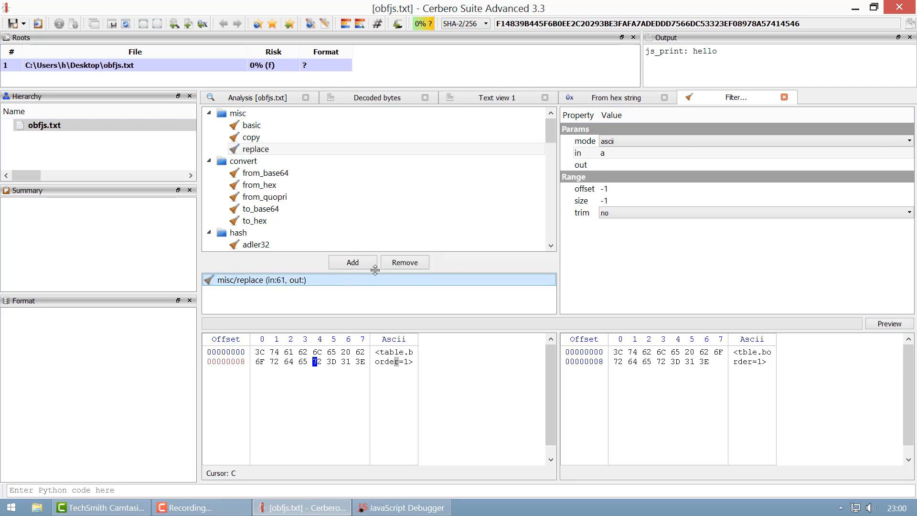
left_click(627, 139)
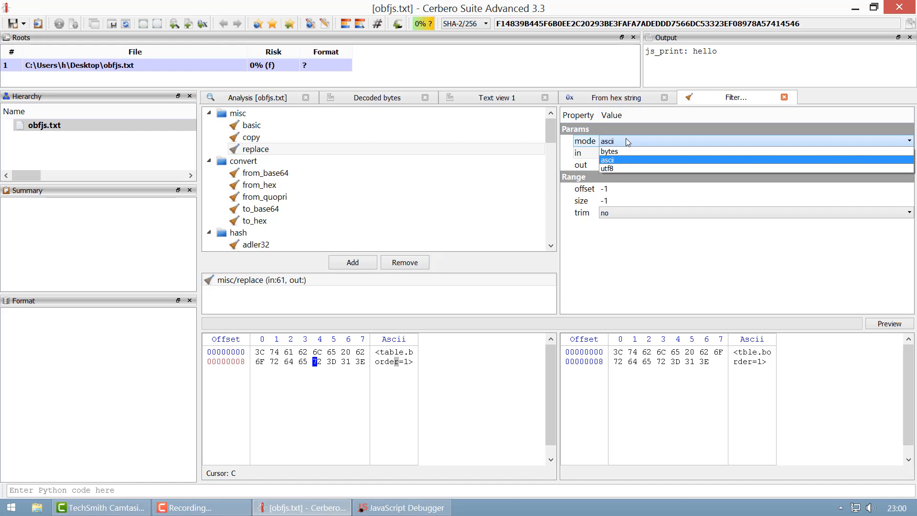
left_click(626, 139)
left_click(612, 153)
type("a")
left_click(610, 165)
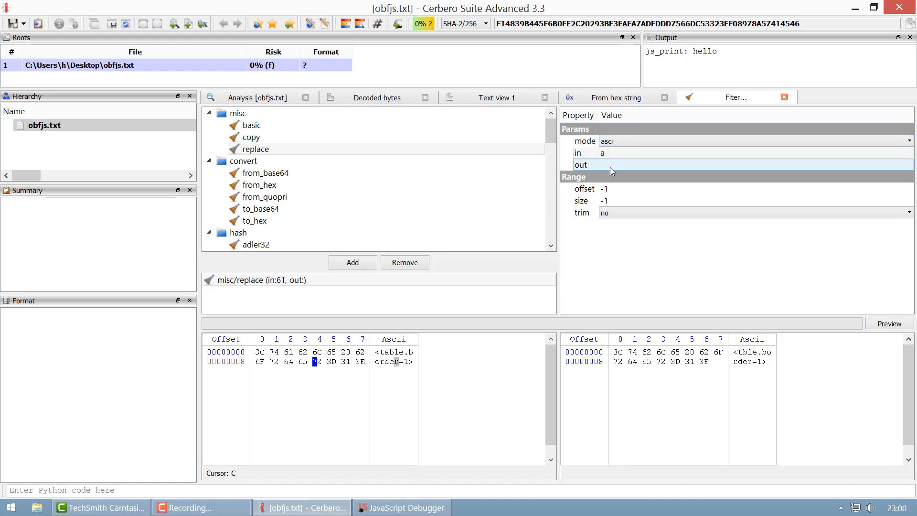
left_click(610, 167)
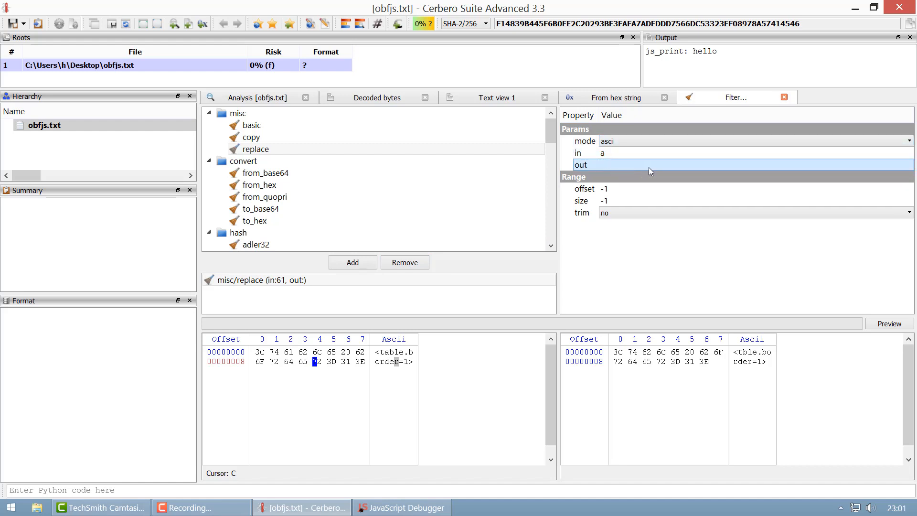
left_click(616, 166)
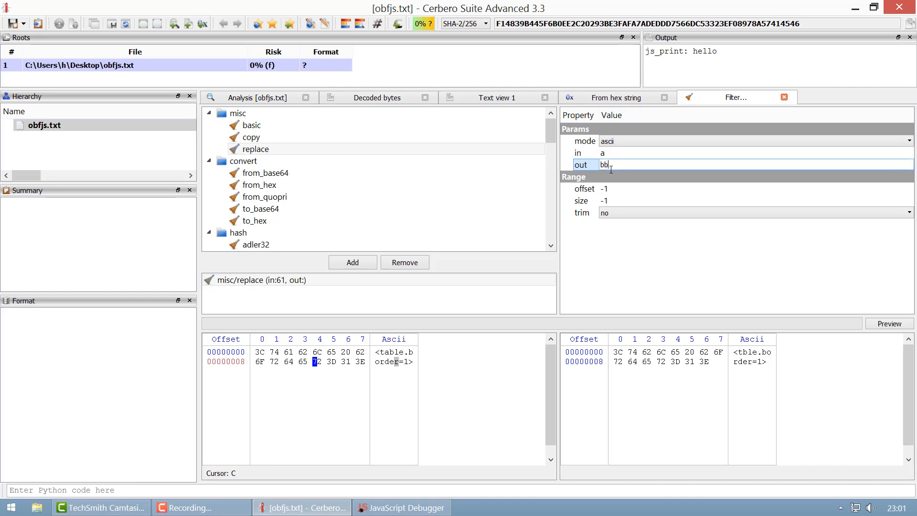
type("bb")
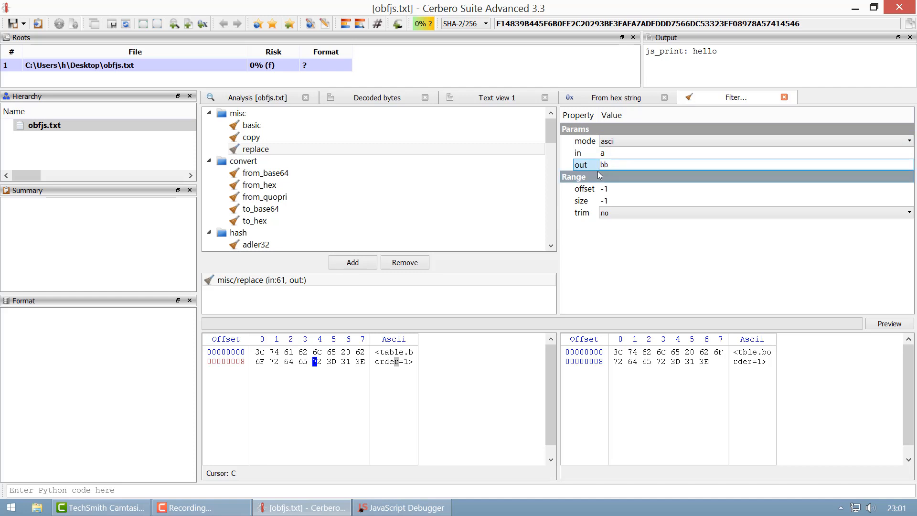
left_click(308, 281)
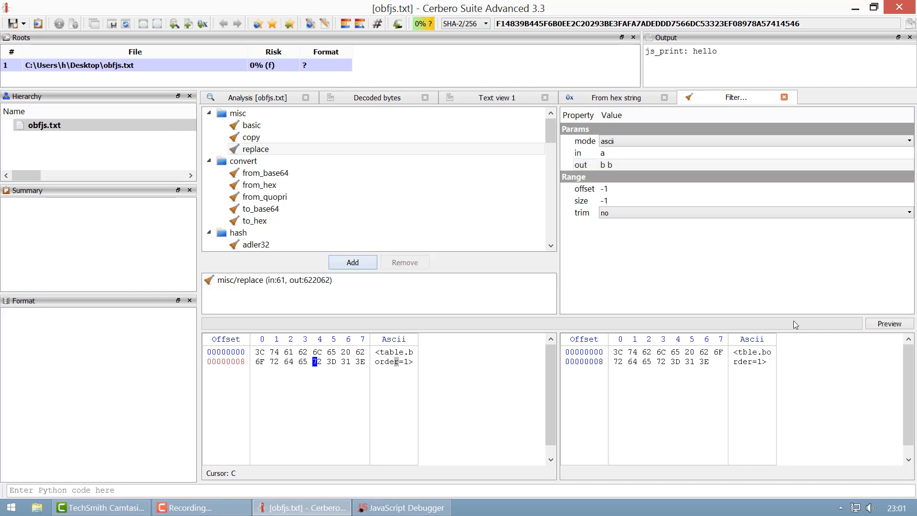
left_click(891, 326)
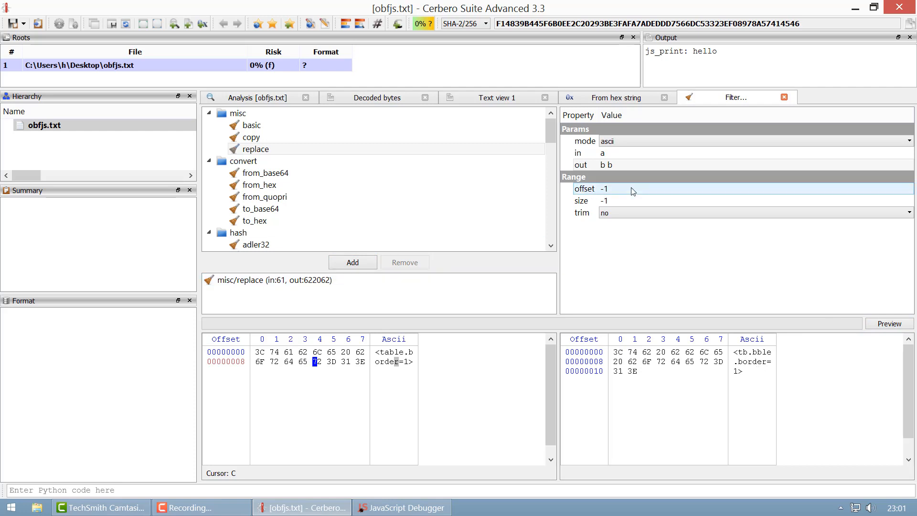
Remove the replace filter from the chain.
left_click(608, 167)
left_click(360, 278)
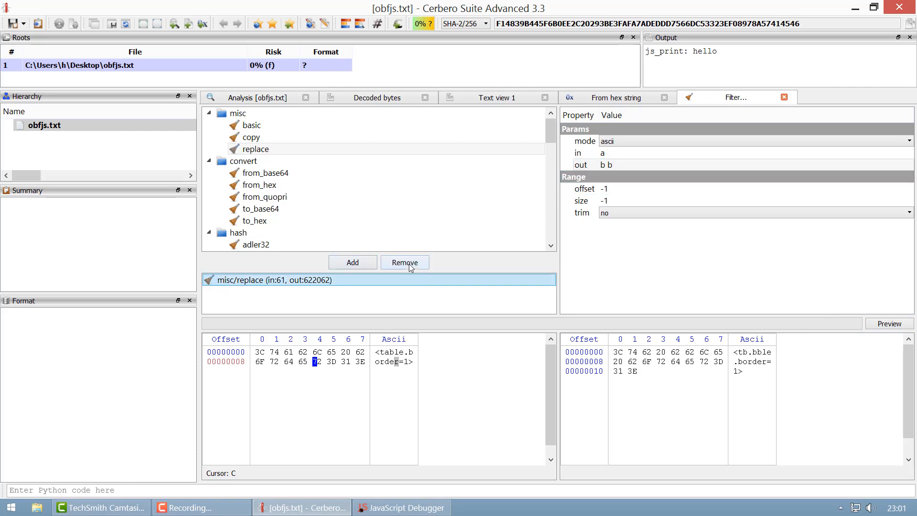
left_click(405, 263)
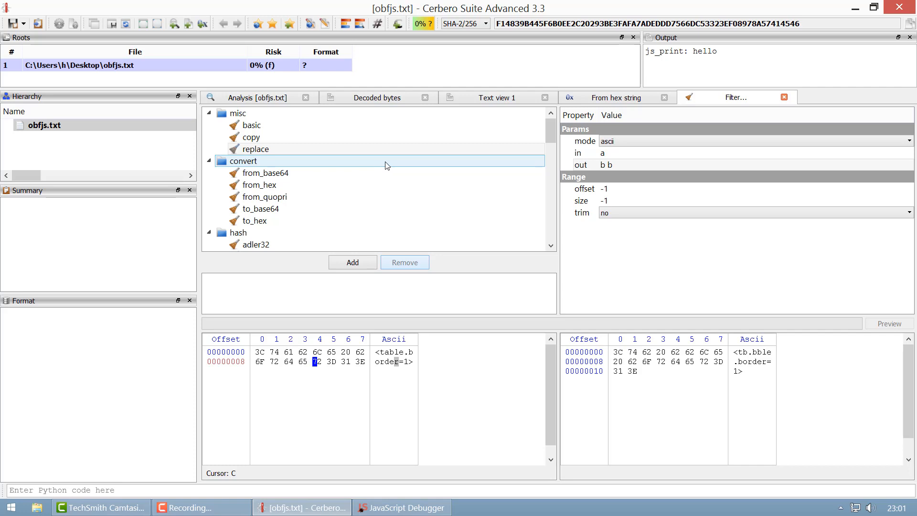
Review the from_base64 and from_hex conversion filters and the hex string in Text view 1.
left_click(298, 175)
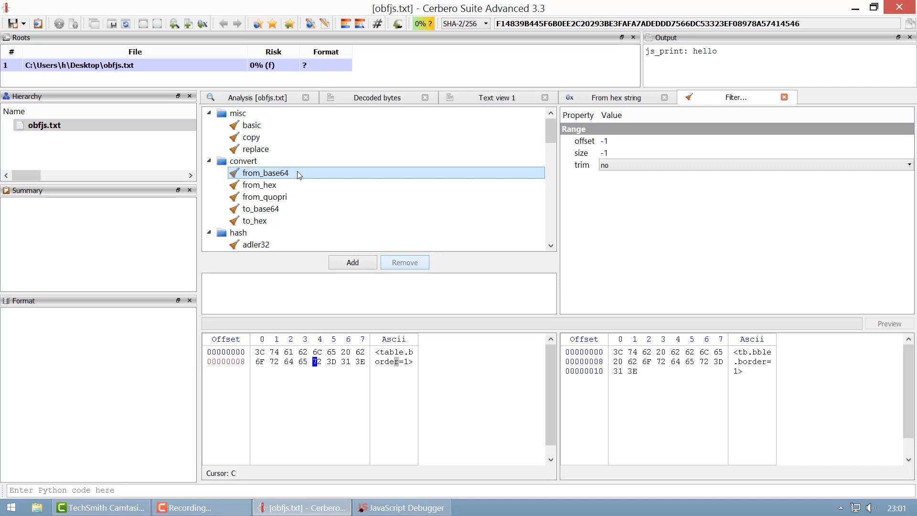
left_click(457, 99)
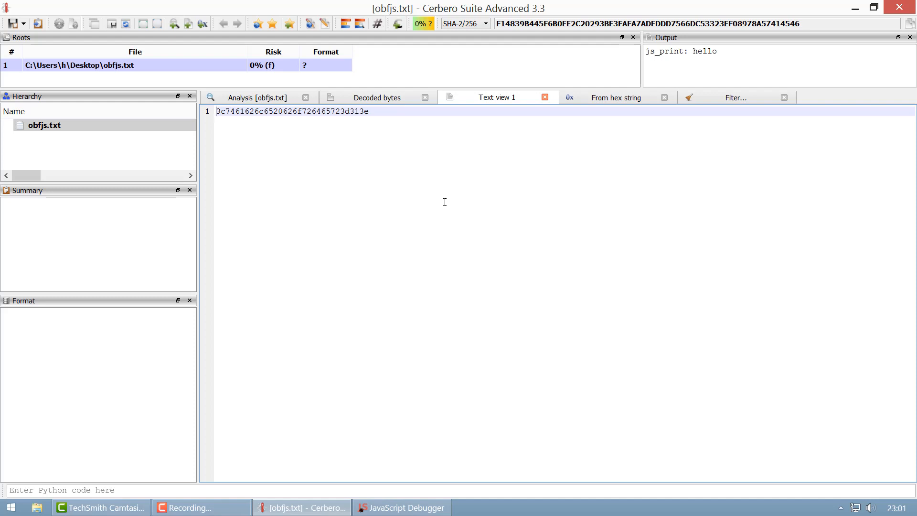
left_click(723, 99)
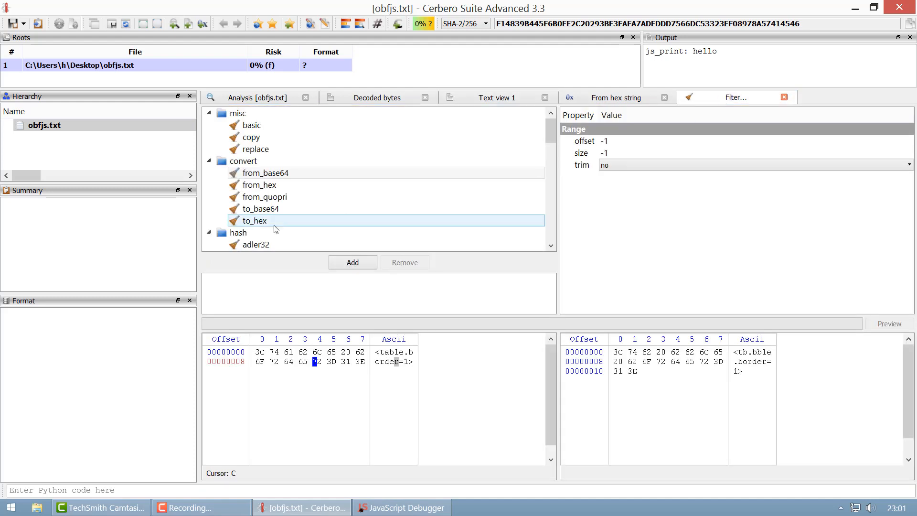
left_click(268, 190)
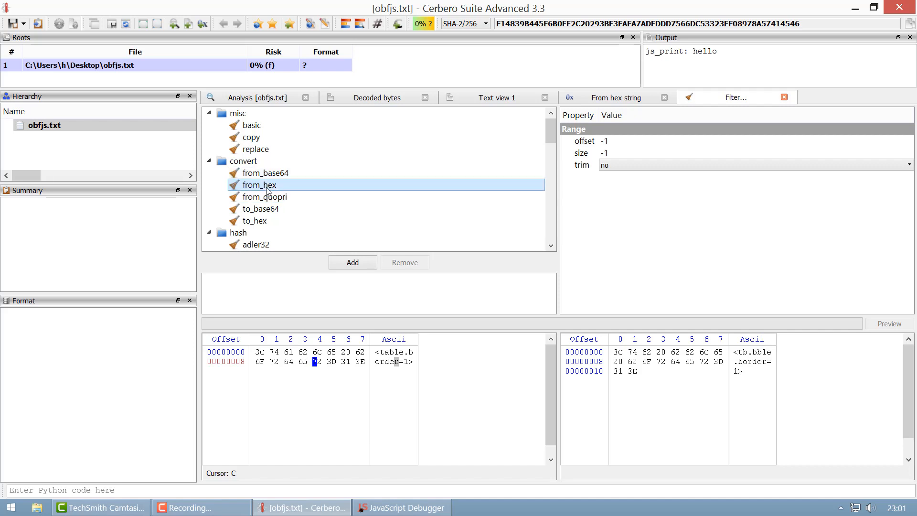
Preview the to_hex conversion filter on the whole data, and remove it from the chain.
left_click(270, 222)
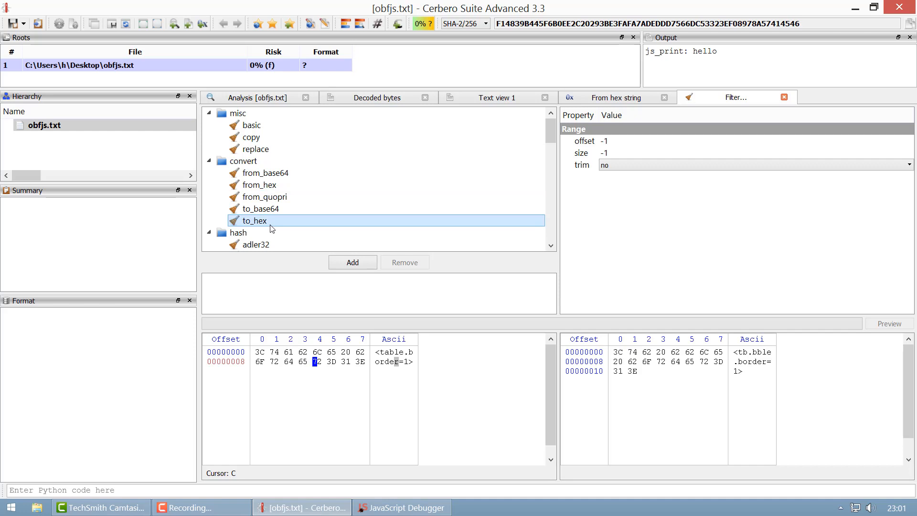
left_click(353, 262)
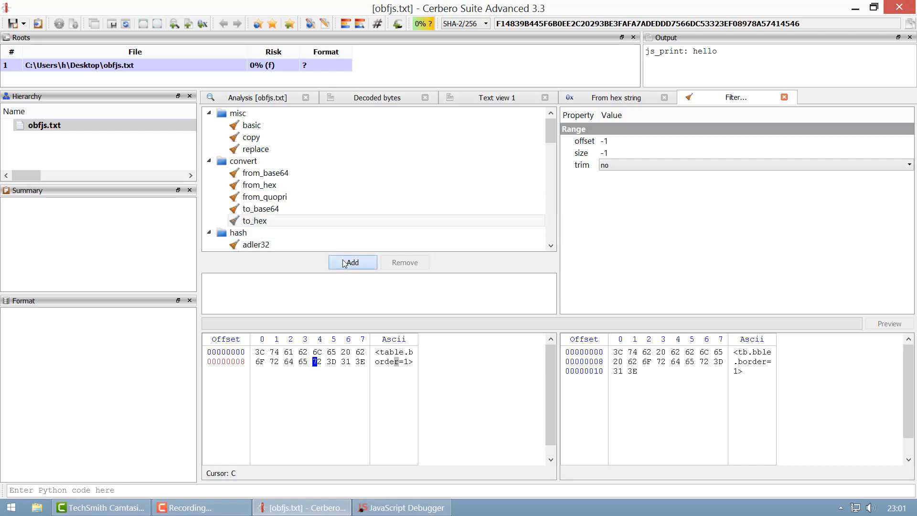
left_click(896, 324)
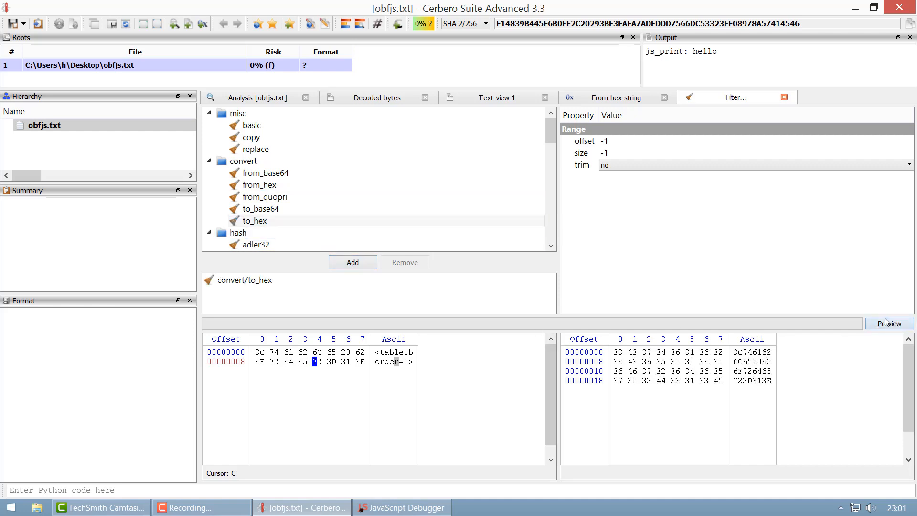
left_click(296, 280)
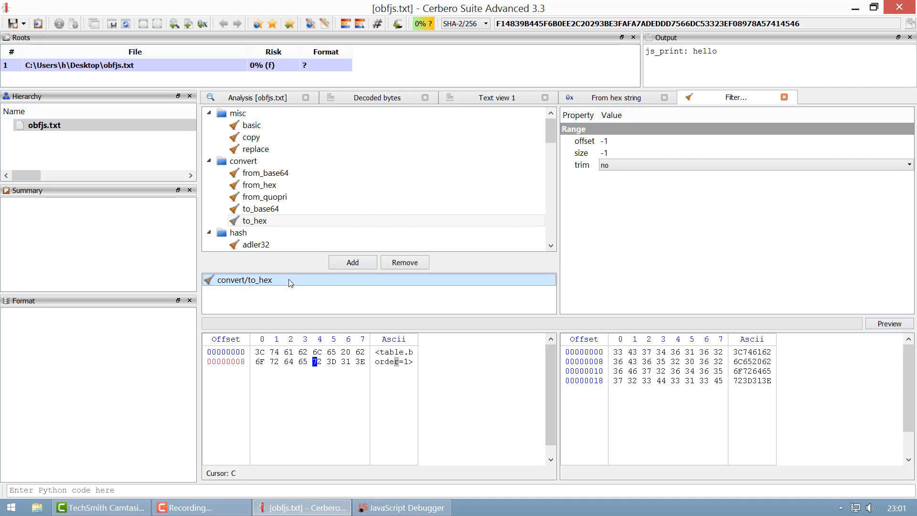
left_click(404, 262)
Examine which hash algorithms the filter list offers.
scroll(372, 224, "down", 2)
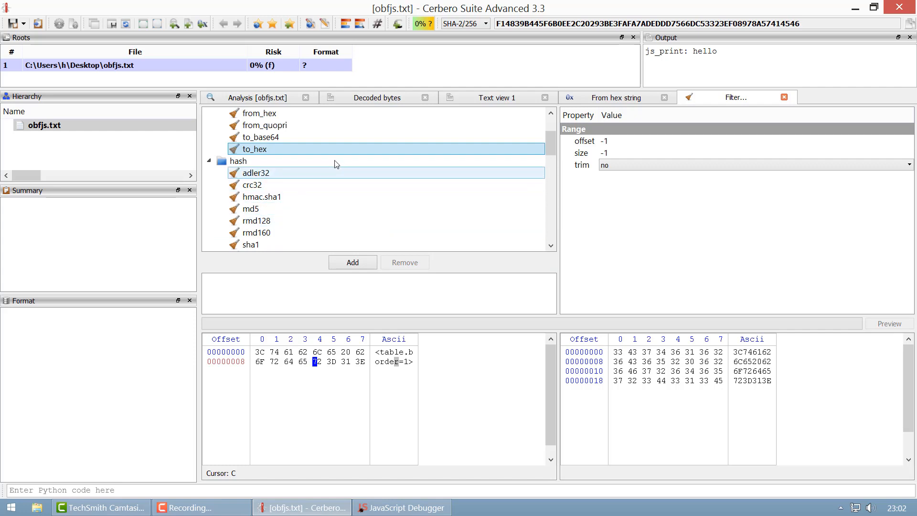
scroll(301, 163, "down", 1)
scroll(306, 172, "up", 2)
scroll(307, 179, "down", 1)
scroll(308, 184, "down", 1)
scroll(301, 185, "down", 3)
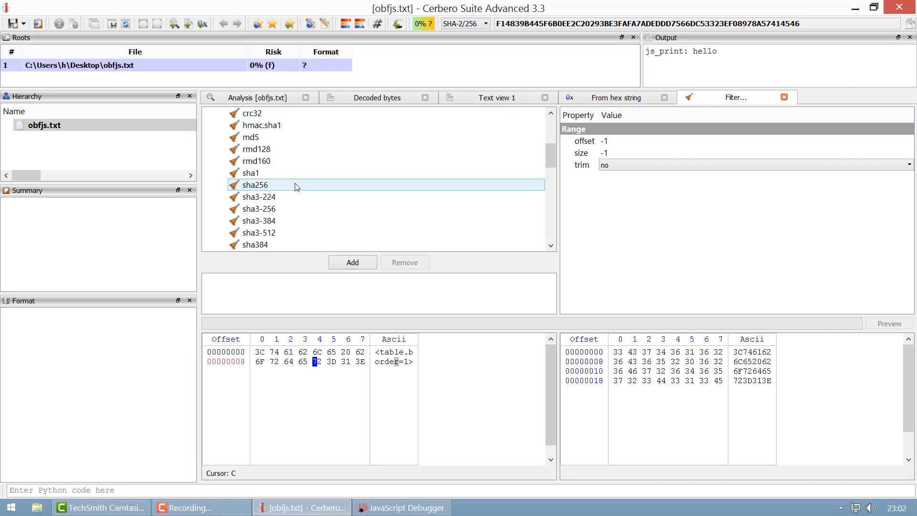
scroll(294, 193, "up", 4)
scroll(293, 193, "down", 3)
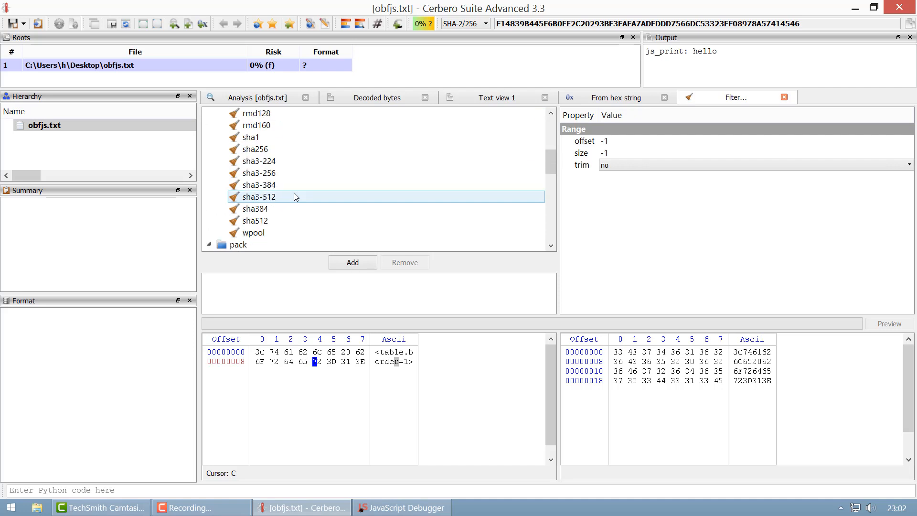
scroll(287, 189, "up", 2)
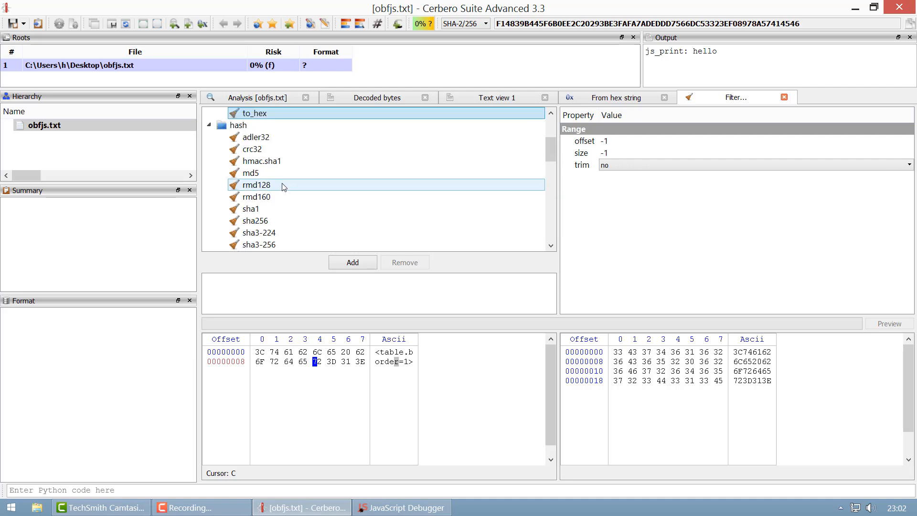
Preview the sha1 hash filter on the whole data, and remove it from the chain.
left_click(258, 209)
left_click(352, 263)
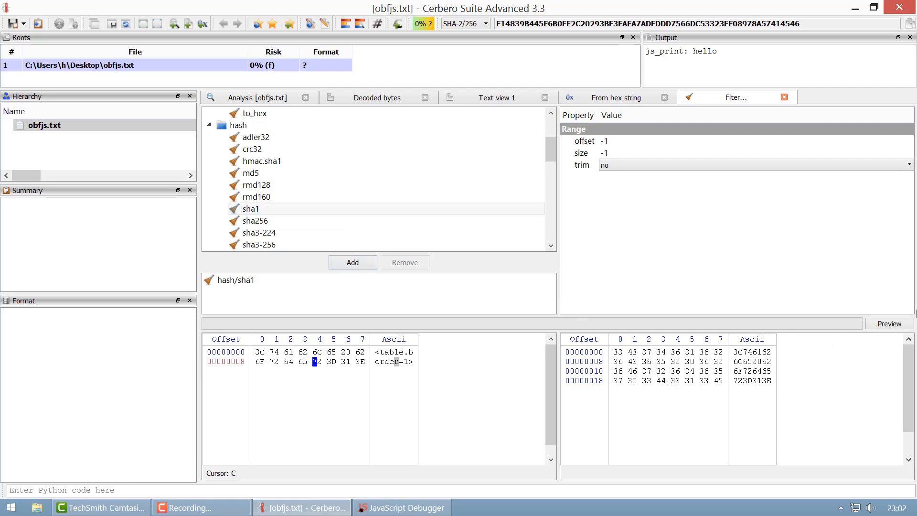
left_click(900, 324)
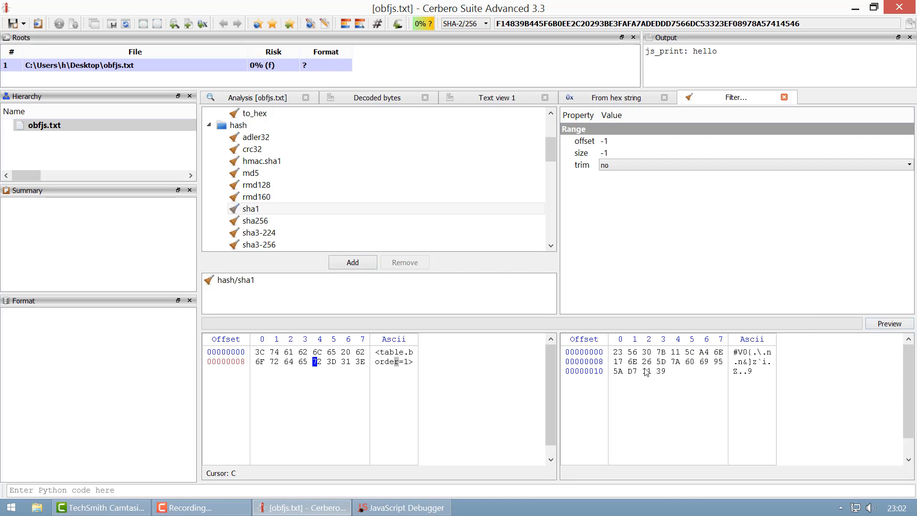
left_click(248, 281)
left_click(404, 264)
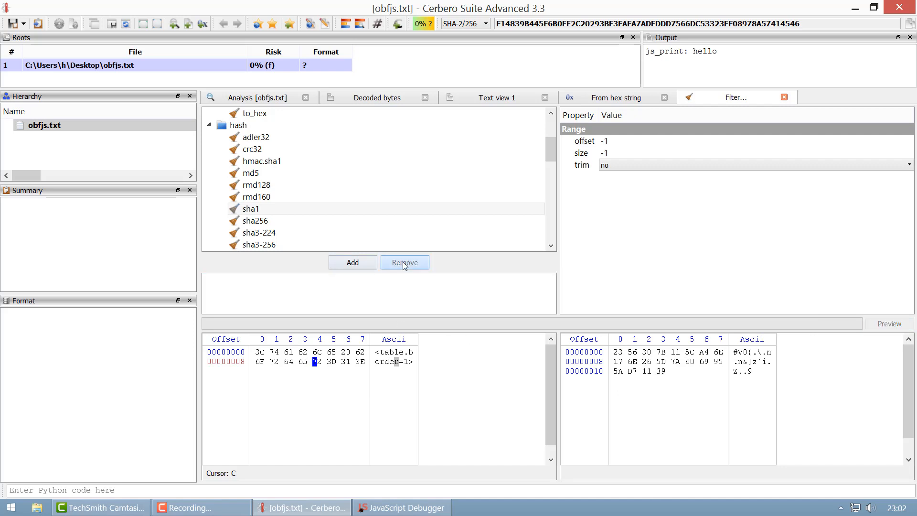
Review the zlib pack filter and the bzip2, lzma and zlib unpack filters.
scroll(360, 223, "down", 4)
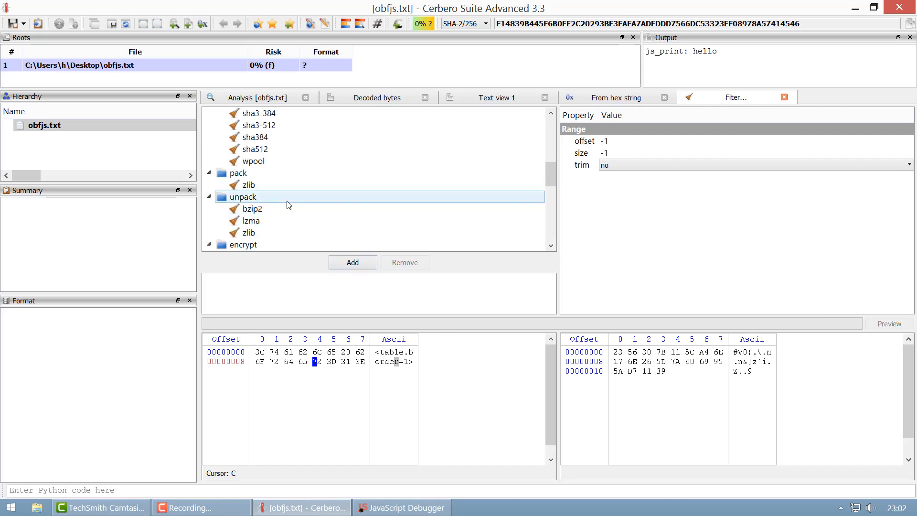
left_click(266, 188)
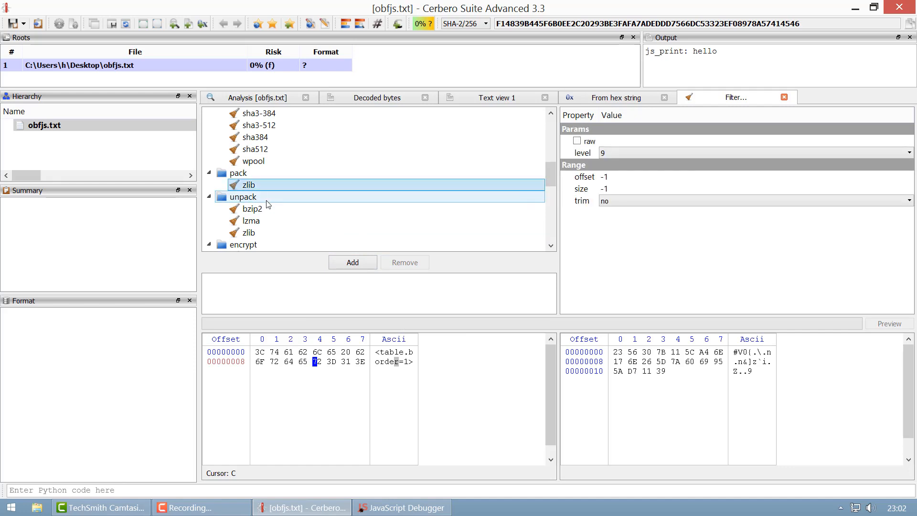
left_click(265, 209)
left_click(261, 221)
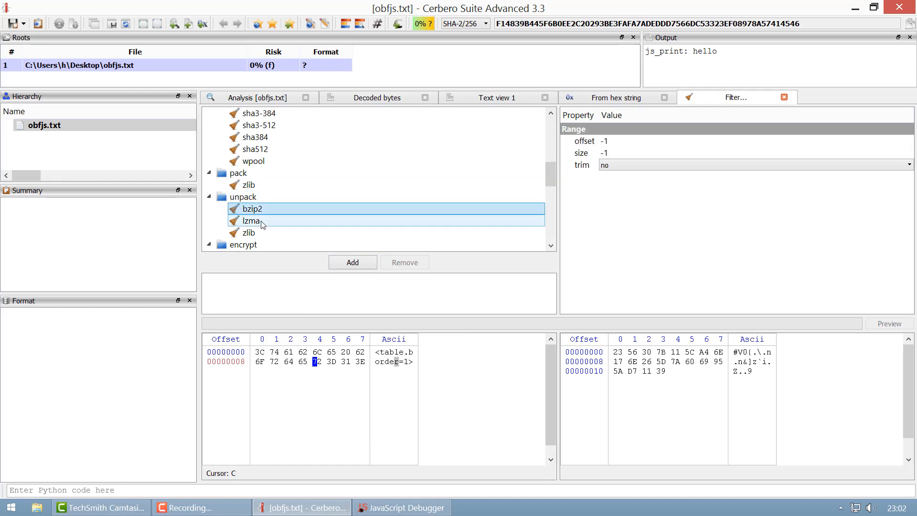
left_click(253, 233)
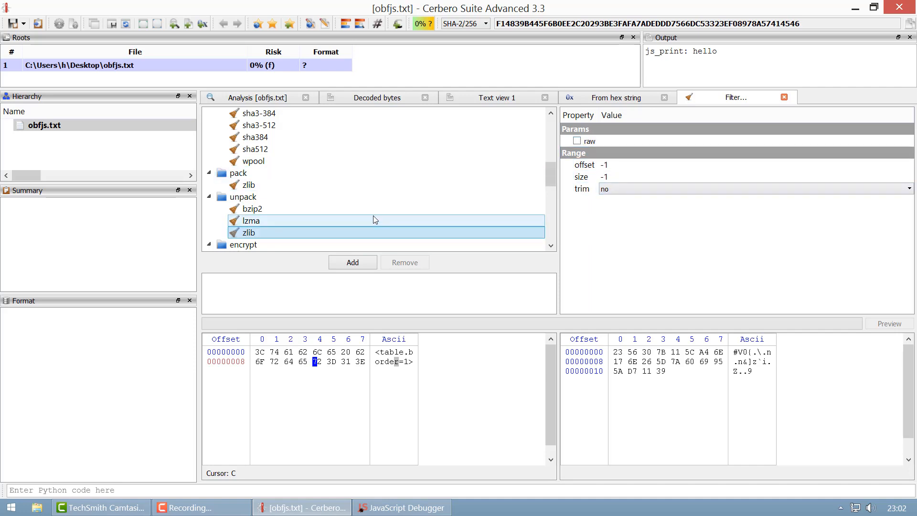
Examine which encrypt, decrypt and disasm filters are offered in the filter list.
scroll(373, 220, "down", 2)
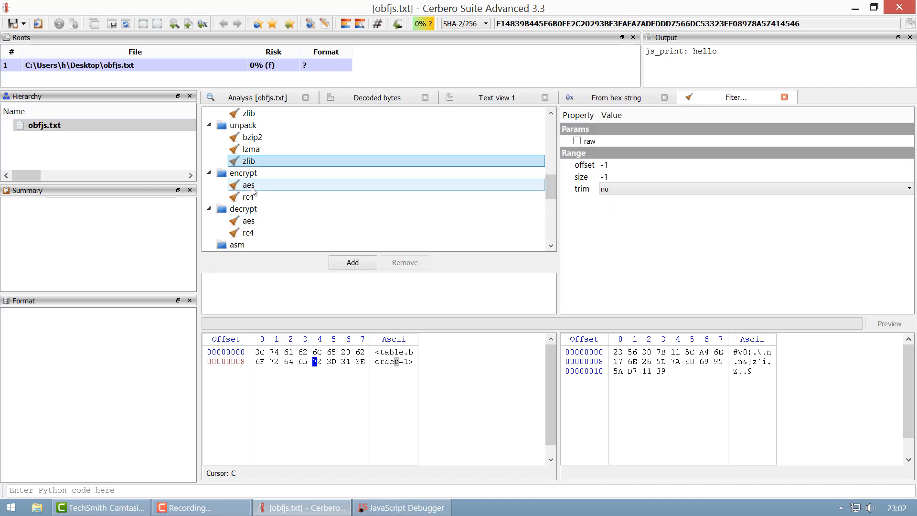
scroll(260, 198, "down", 1)
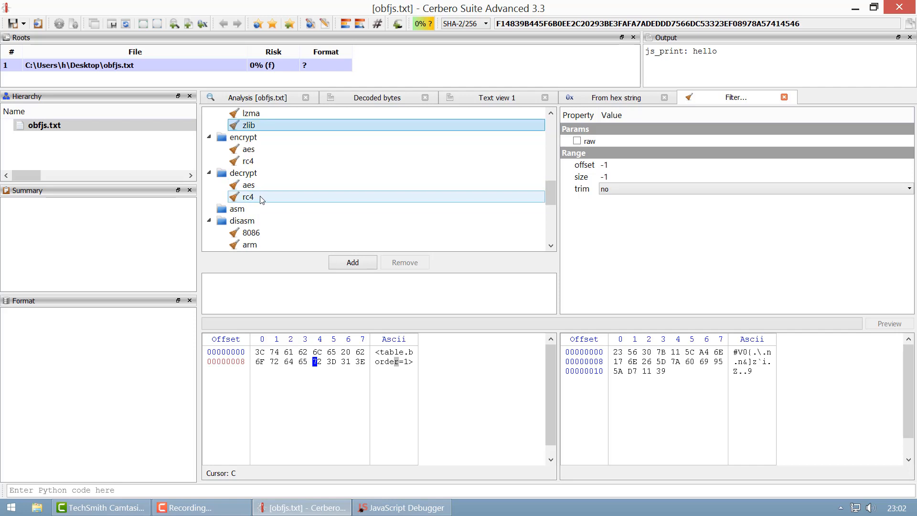
scroll(263, 200, "down", 1)
scroll(263, 201, "down", 3)
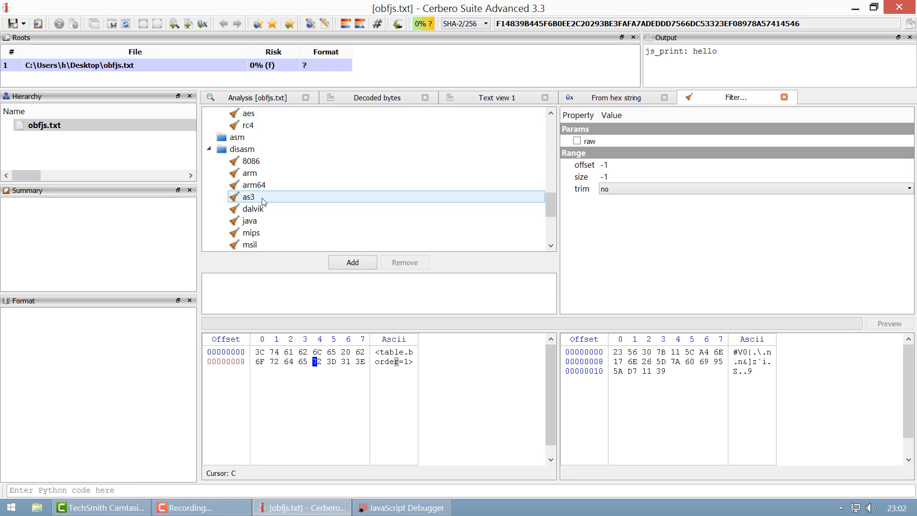
scroll(267, 201, "up", 1)
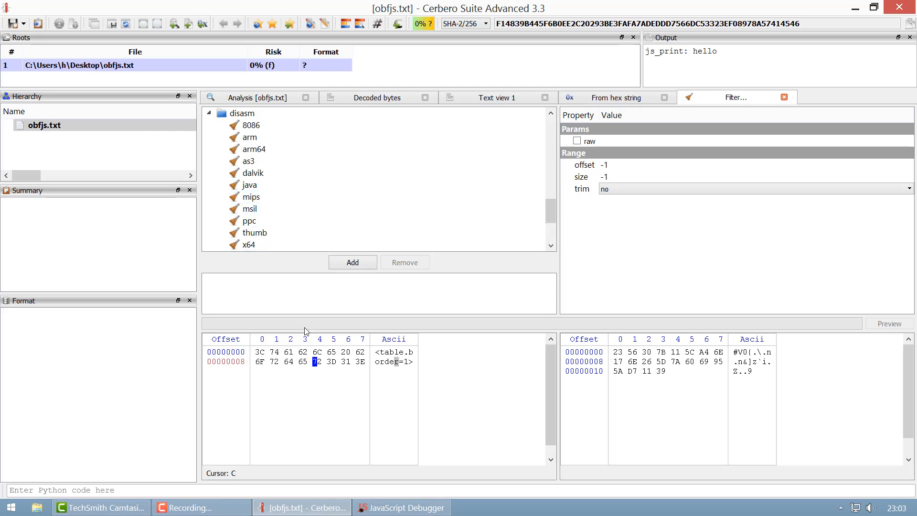
Go to the desktop and open the ctf file in a new Cerbero Suite window.
left_click(323, 510)
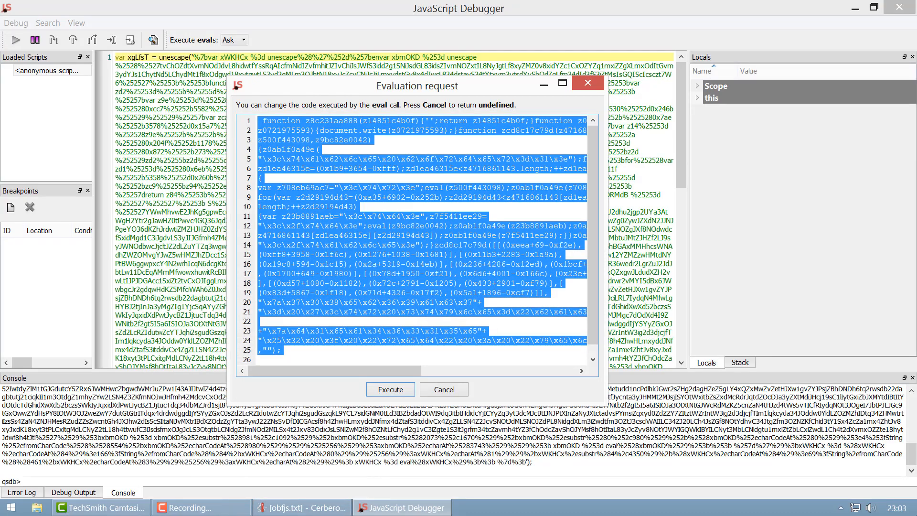
left_click(916, 514)
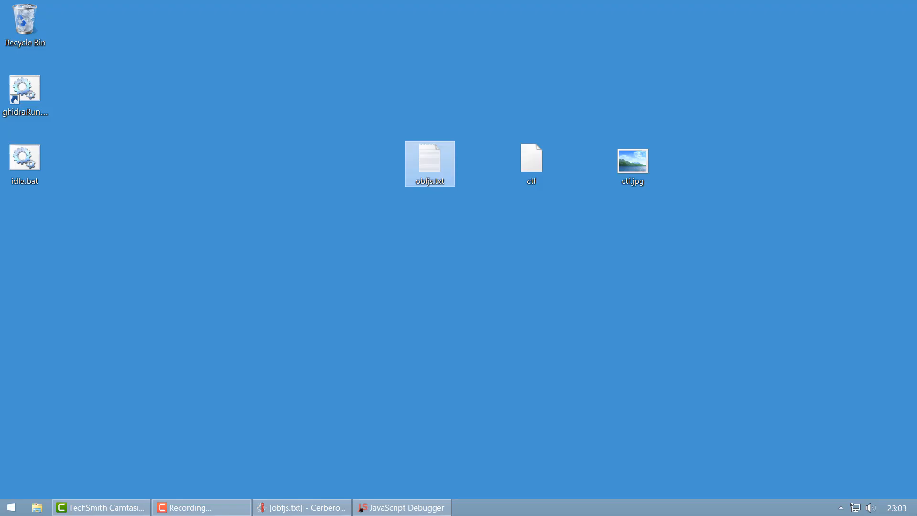
right_click(540, 159)
left_click(560, 174)
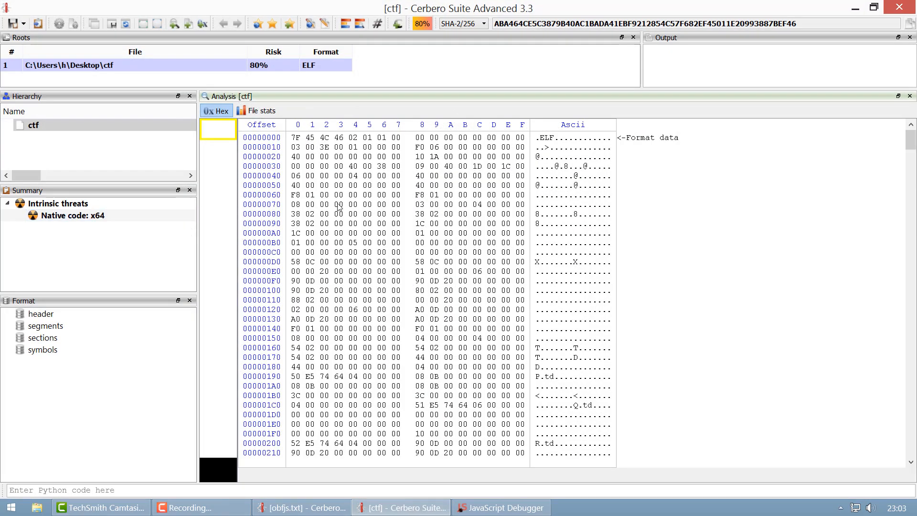
Examine the section table of the ctf ELF file.
left_click(338, 205)
left_click(57, 338)
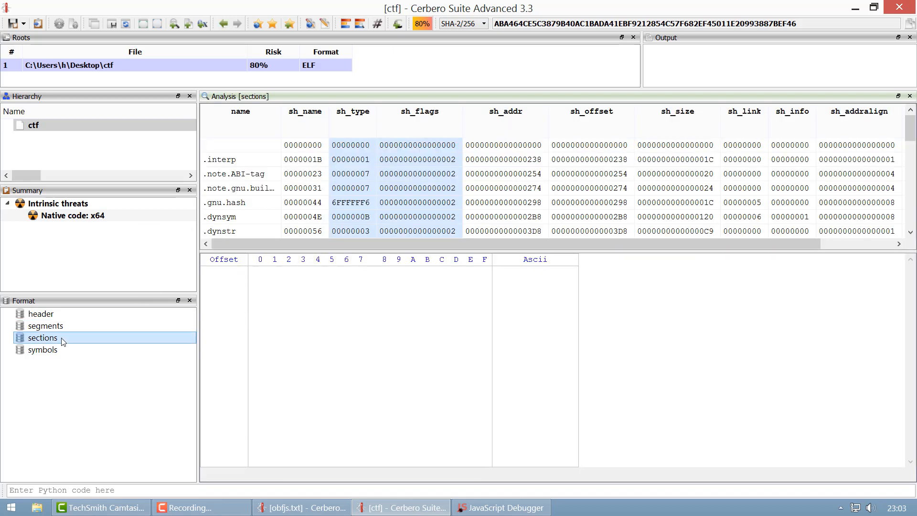
scroll(330, 204, "down", 4)
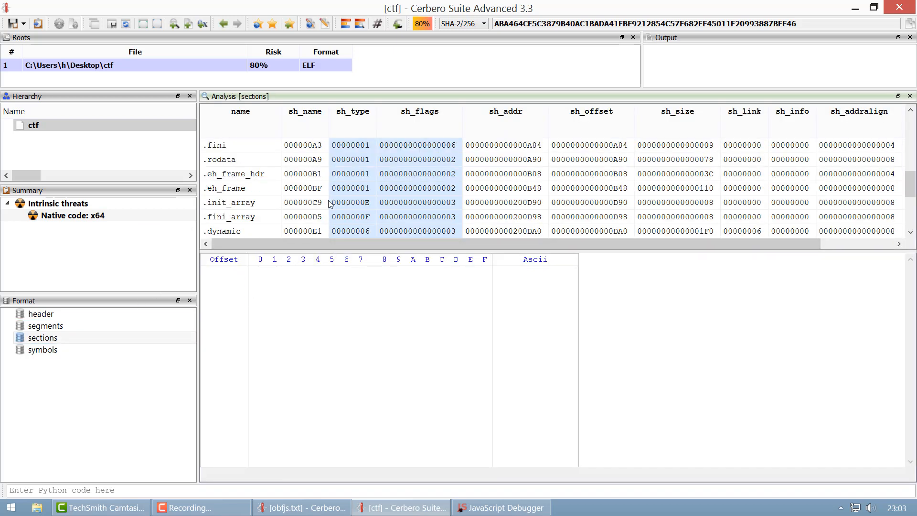
scroll(330, 204, "down", 3)
scroll(330, 204, "up", 1)
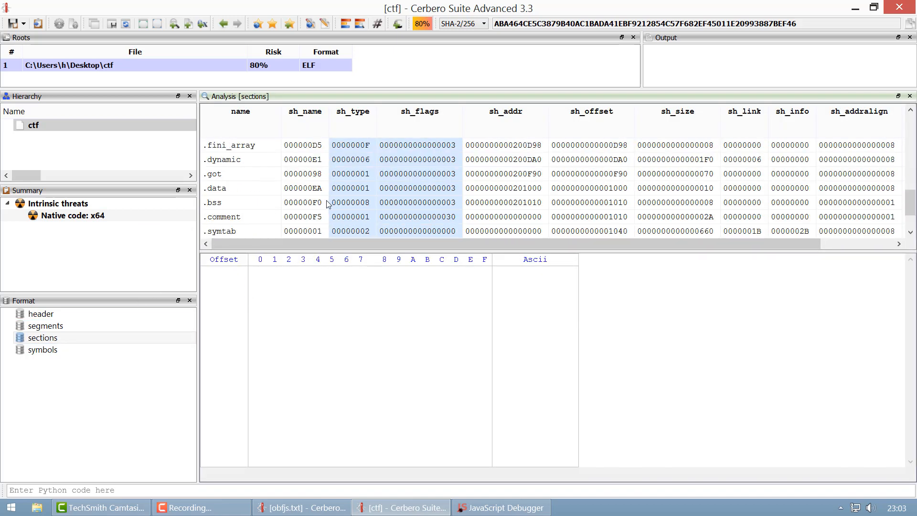
scroll(328, 204, "up", 2)
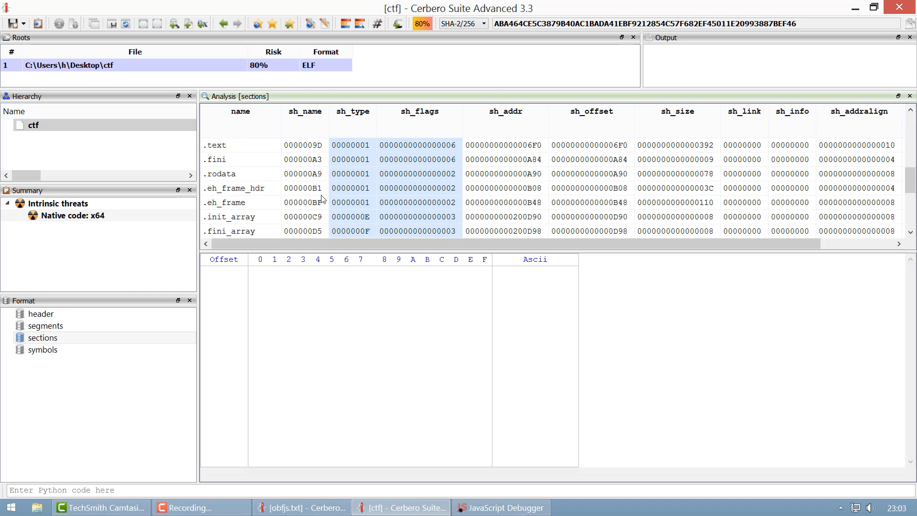
Load the .text section, select all of its bytes and open them in the filter view.
left_click(290, 148)
left_click(409, 342)
key("ctrl+a")
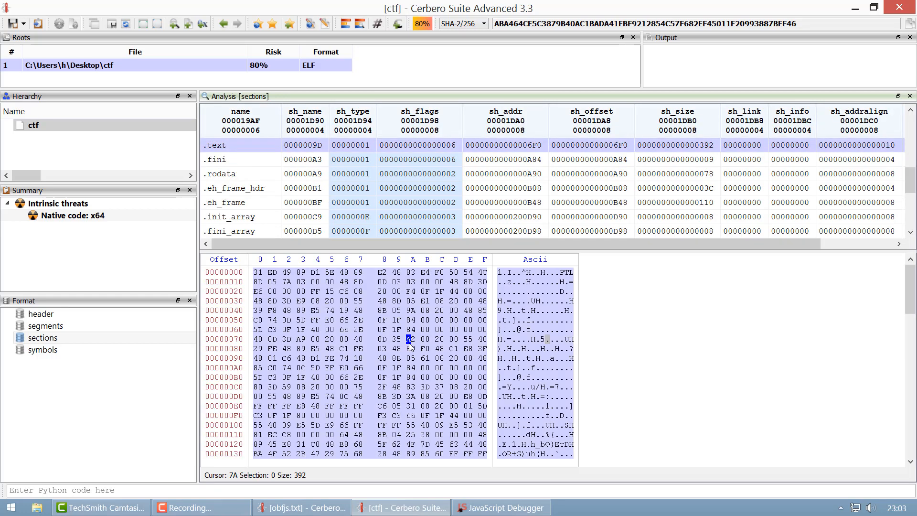
key("ctrl+t")
Select the bytes at hex offsets 0 to 56 and add the disasm/x64 filter restricted to that selection.
left_click_drag(259, 351, 345, 446)
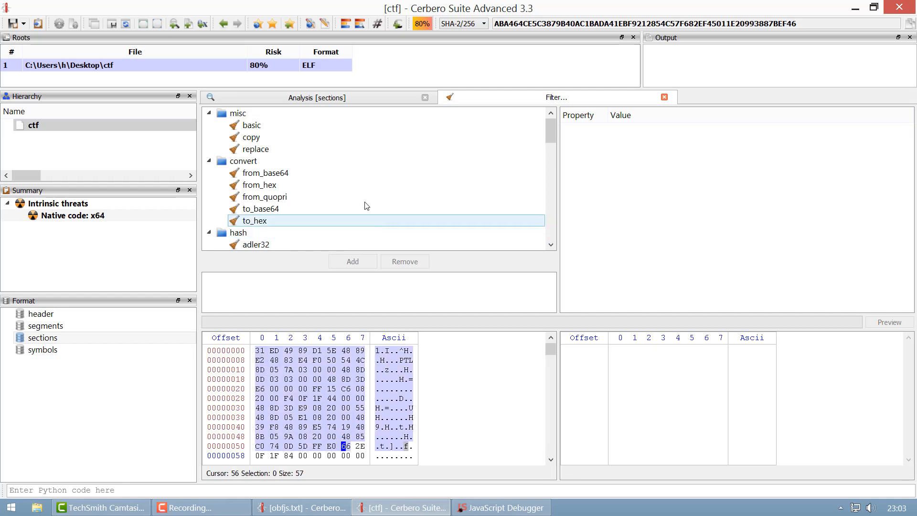
scroll(300, 191, "down", 7)
scroll(300, 191, "down", 5)
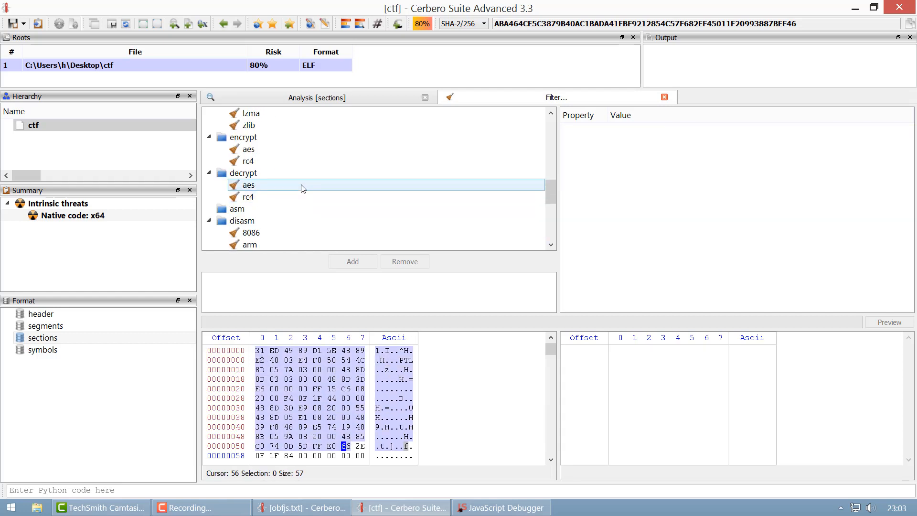
scroll(291, 194, "down", 1)
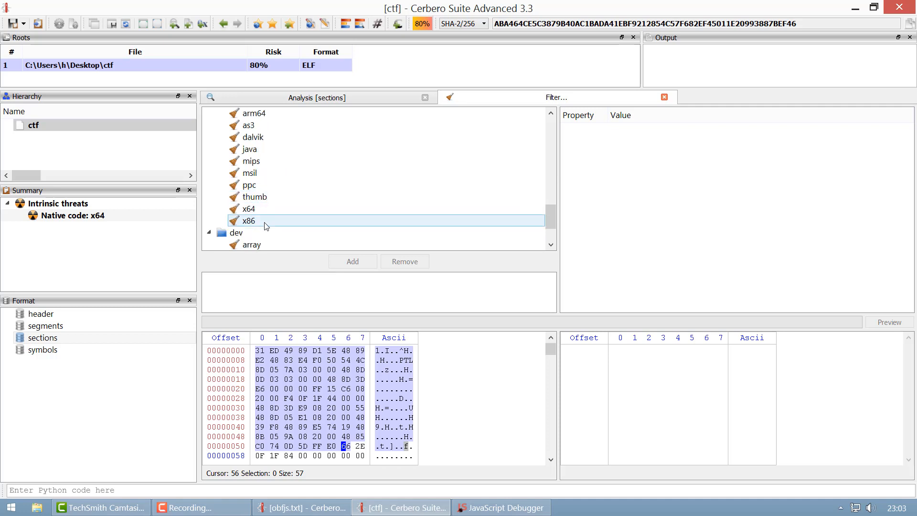
left_click(258, 210)
left_click(360, 264)
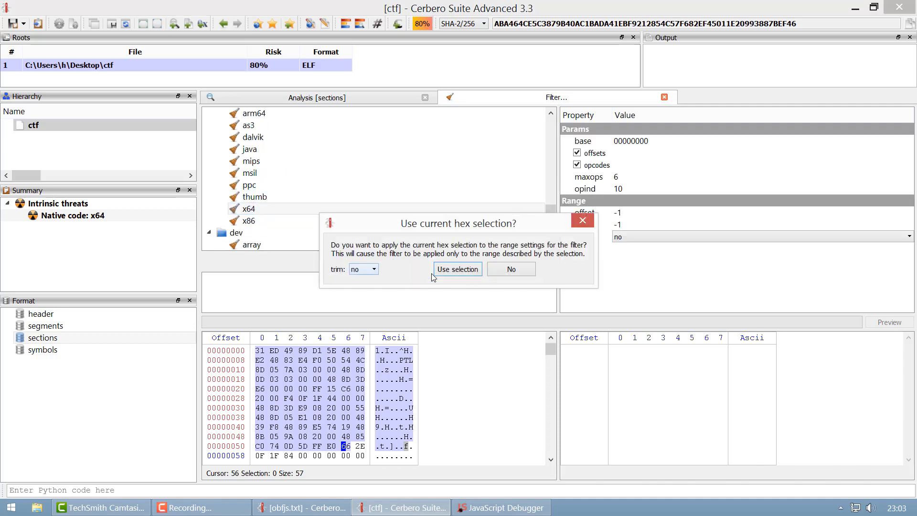
left_click(456, 270)
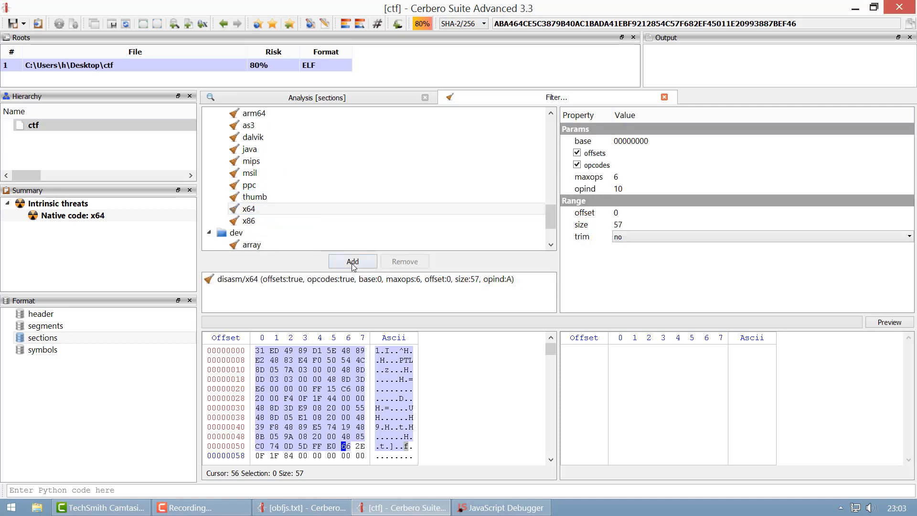
Replace the x64 filter with one that uses the selection with trim set to both, and preview the disassembly.
left_click(412, 262)
left_click(365, 262)
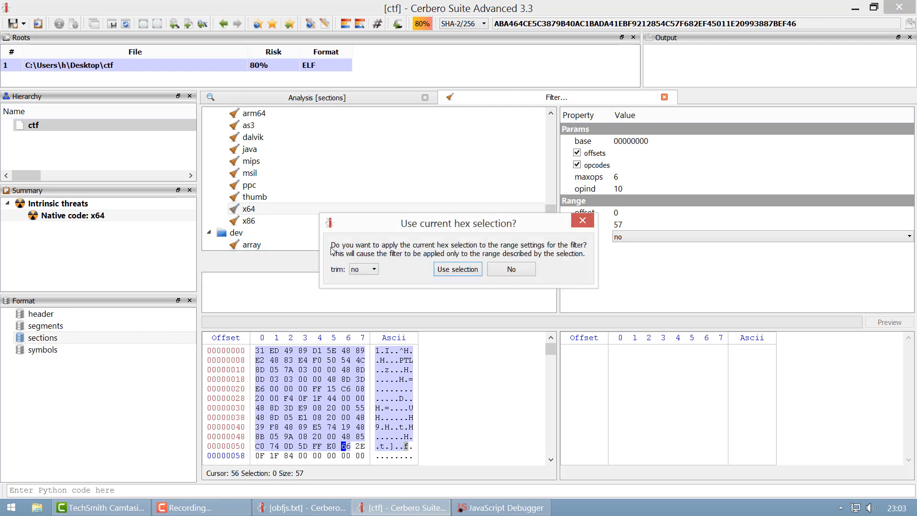
left_click(366, 269)
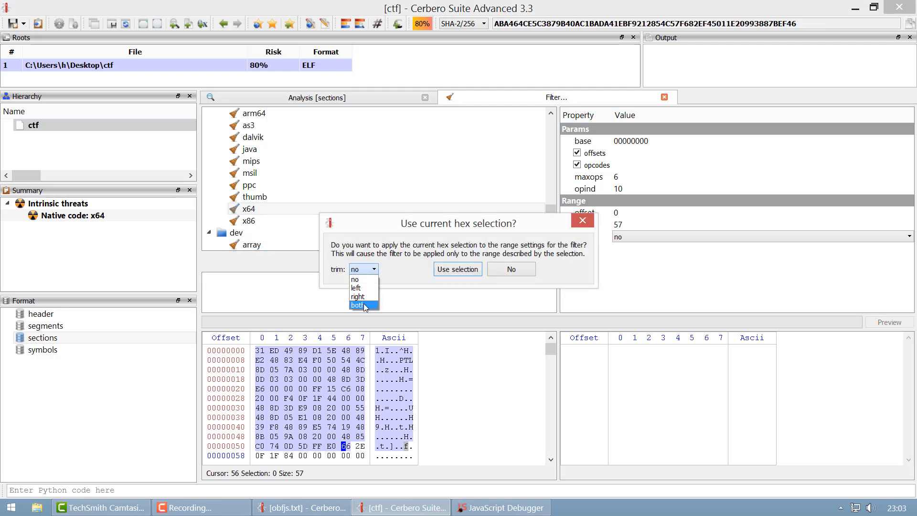
left_click(358, 305)
left_click(458, 269)
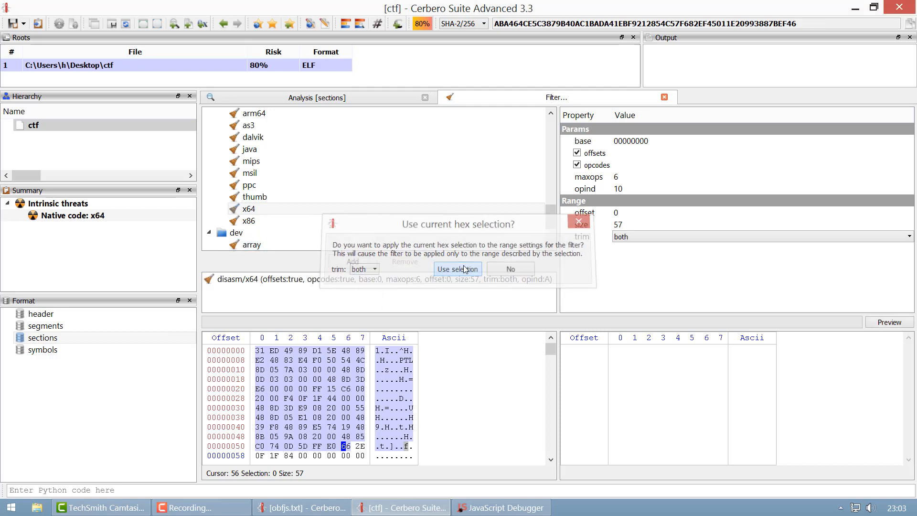
left_click(890, 322)
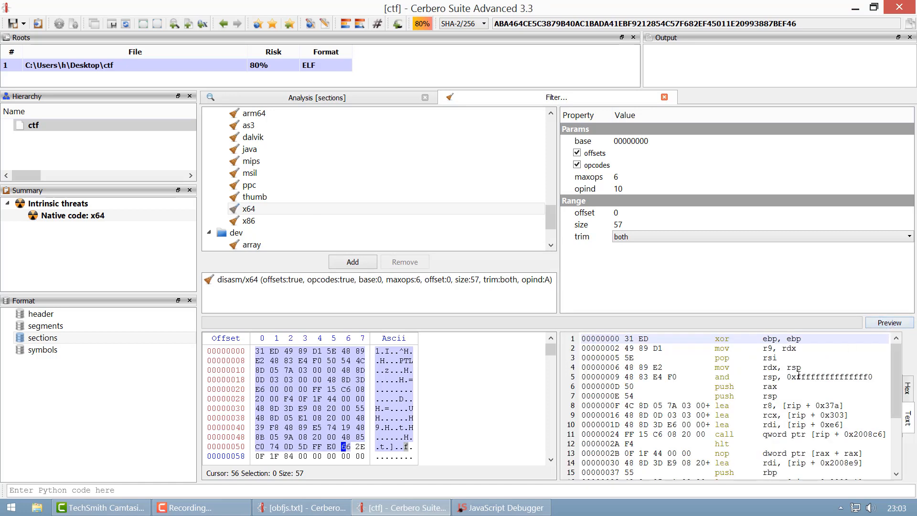
Examine the x64 disassembly preview alongside the .text section's hex bytes.
scroll(795, 377, "down", 2)
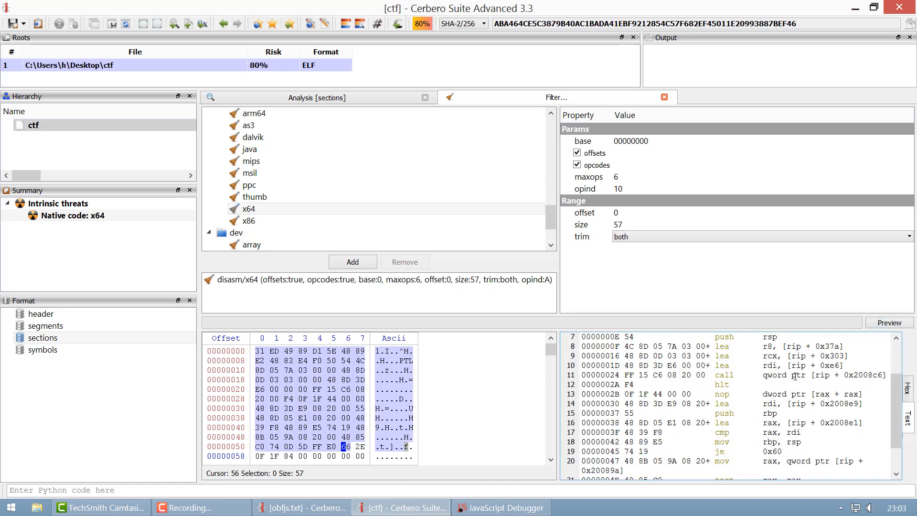
scroll(795, 377, "up", 2)
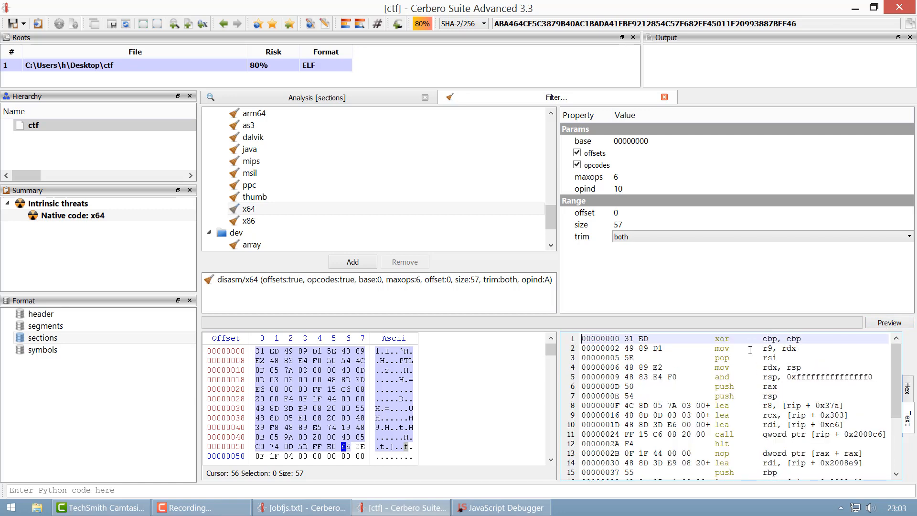
left_click(334, 371)
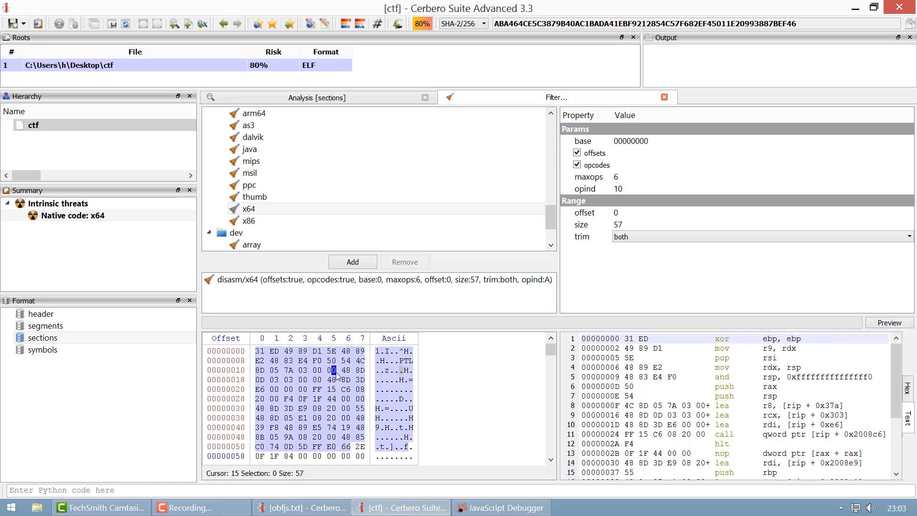
scroll(344, 375, "down", 3)
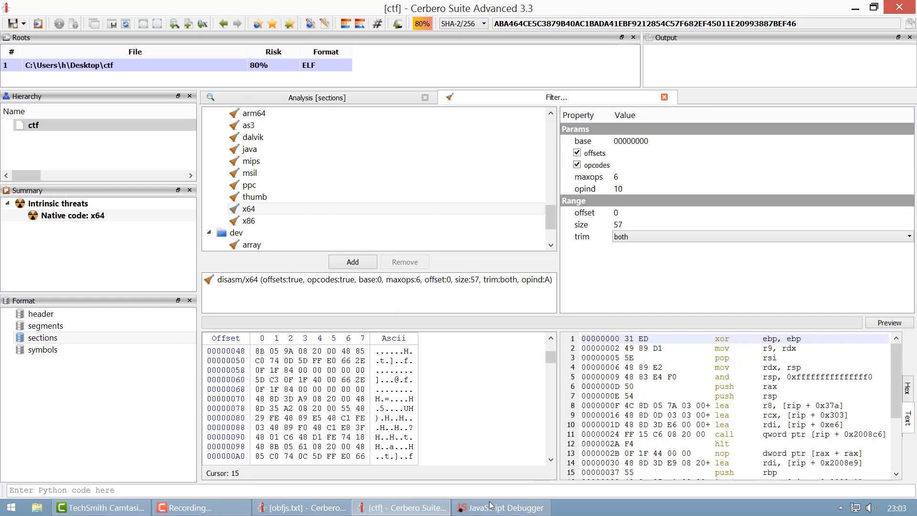
Switch back to the obfjs.txt window and review the dalvik, as3 and java disassembly filters.
left_click(413, 510)
left_click(414, 509)
left_click(413, 509)
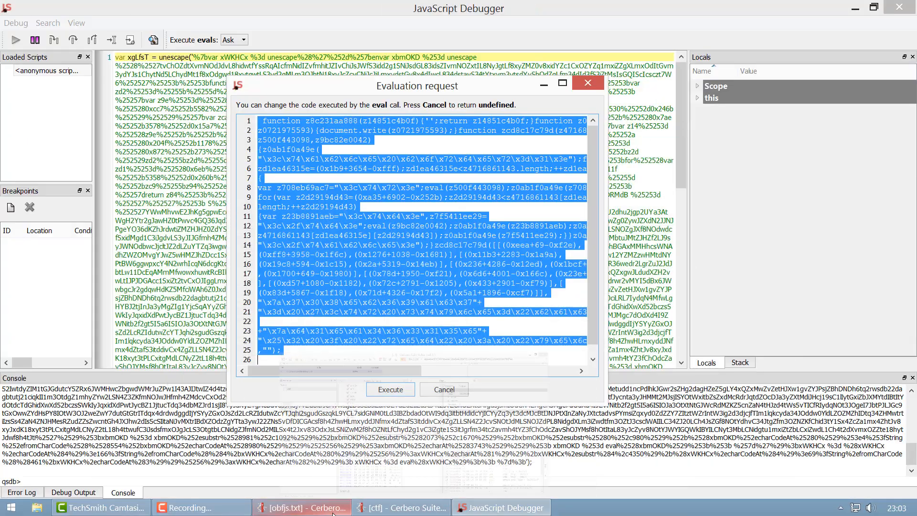
left_click(319, 510)
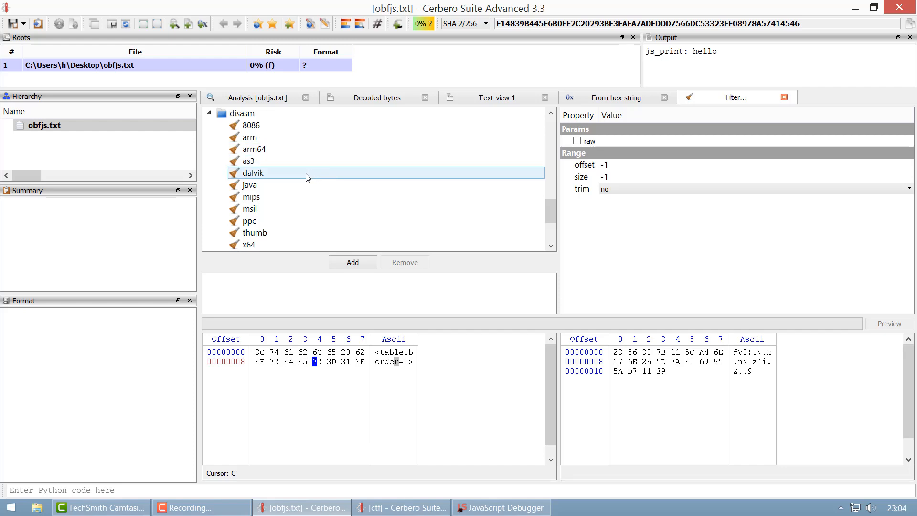
left_click(270, 176)
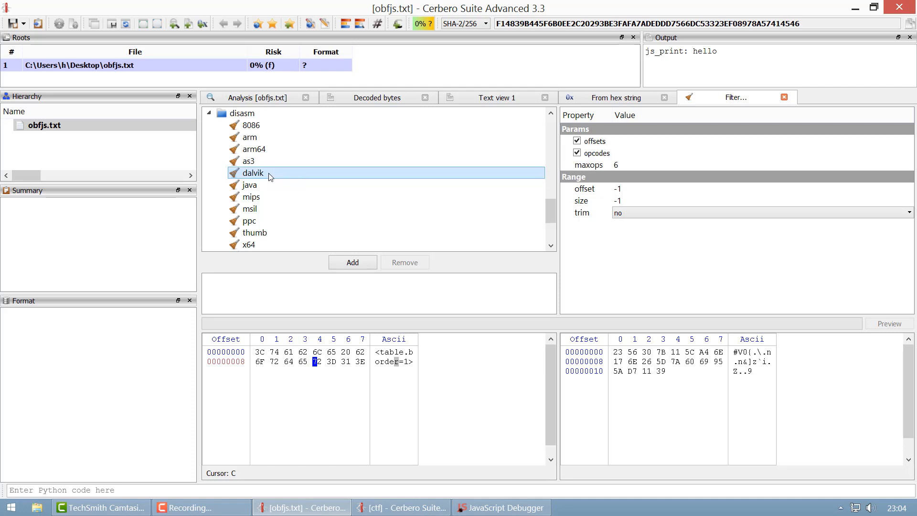
left_click(256, 167)
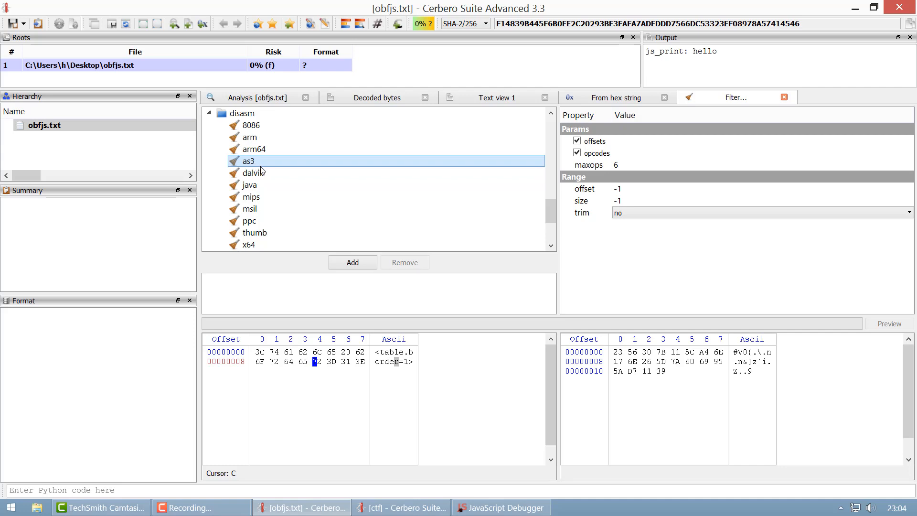
scroll(258, 165, "down", 3)
scroll(262, 163, "up", 2)
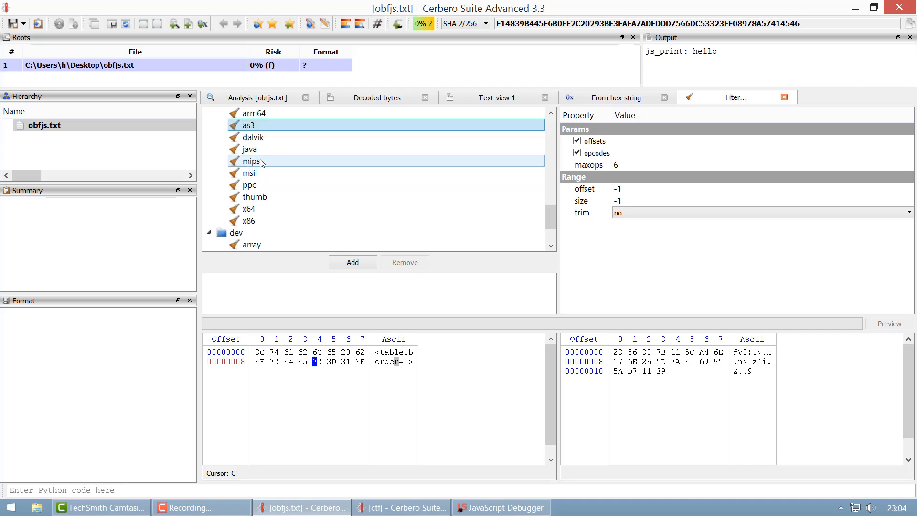
key("Down")
key("Down")
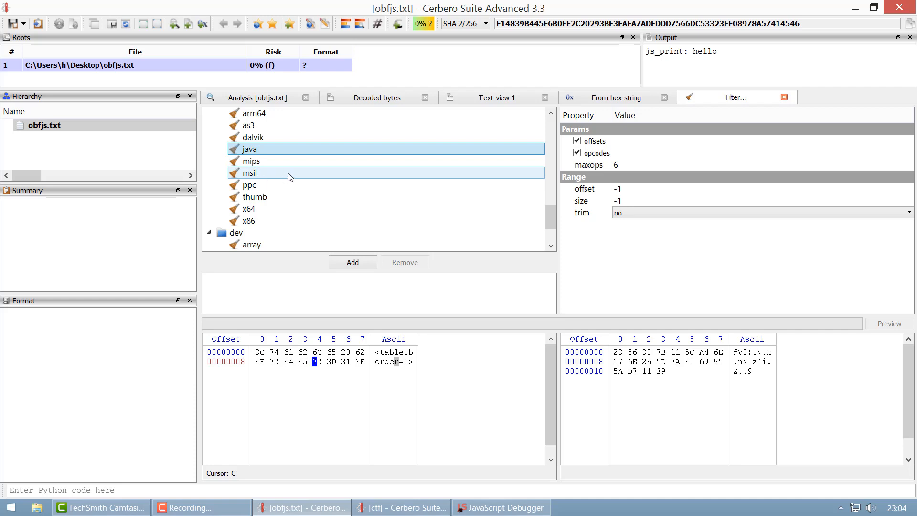
Add the dev/array filter with lang c, 16 columns and radix 16, and preview the generated array.
scroll(377, 153, "down", 1)
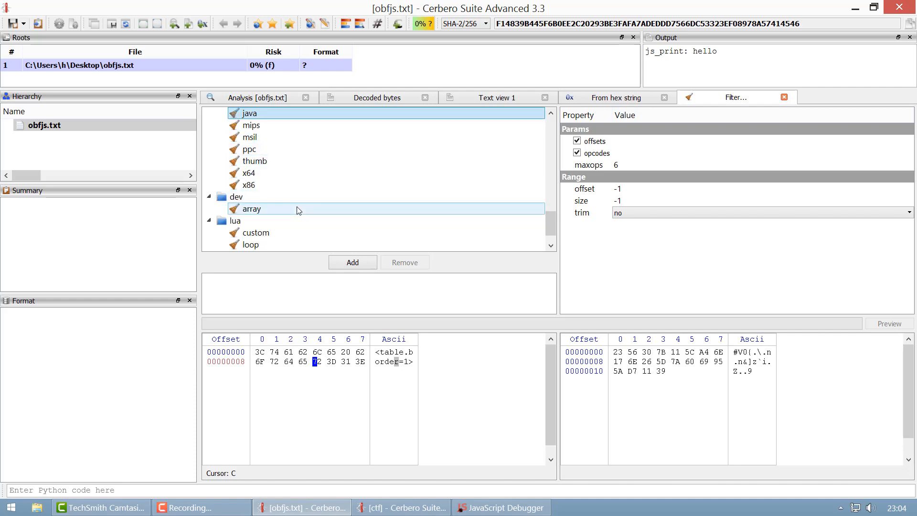
left_click(267, 215)
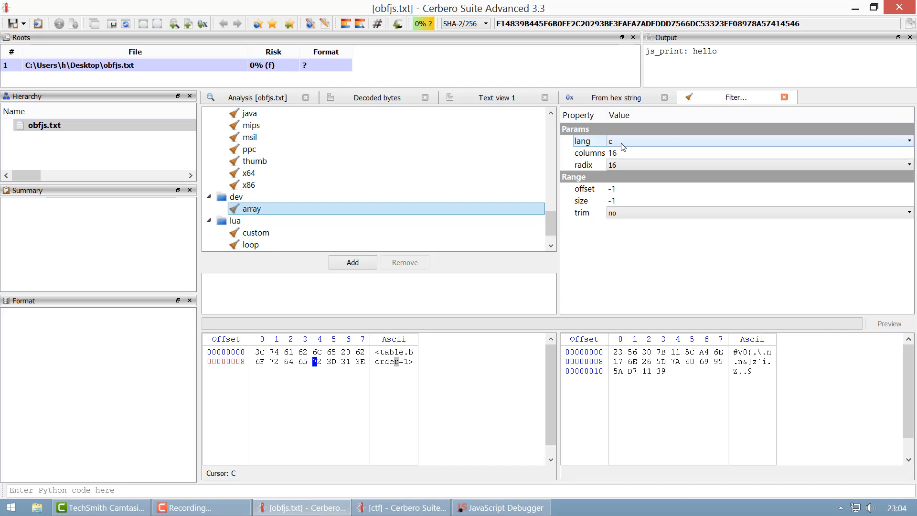
left_click(353, 262)
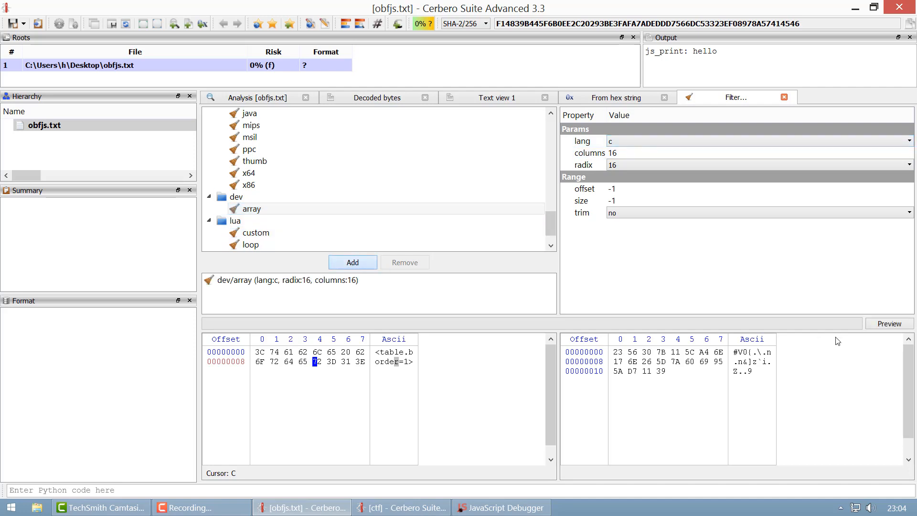
left_click(884, 327)
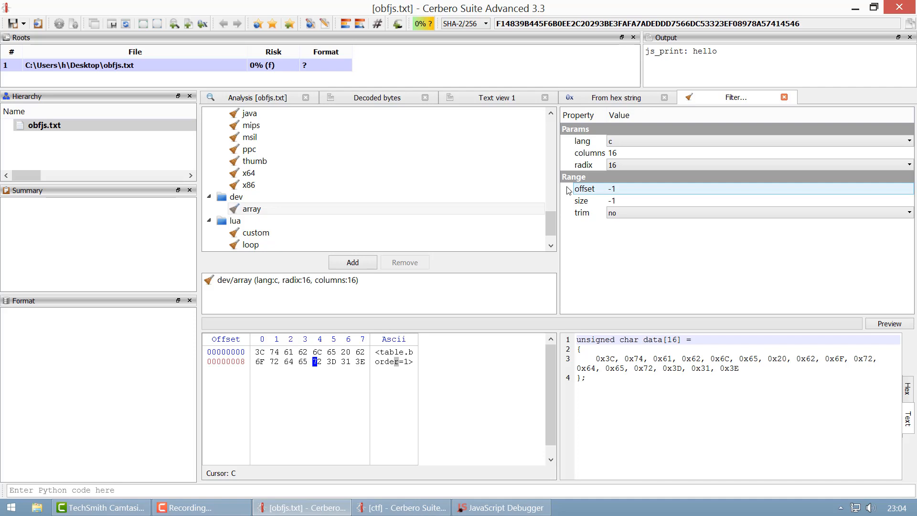
Replace the C array filter with a dev/array filter set to lang python, and preview the generated bytes array.
left_click(342, 282)
left_click(404, 262)
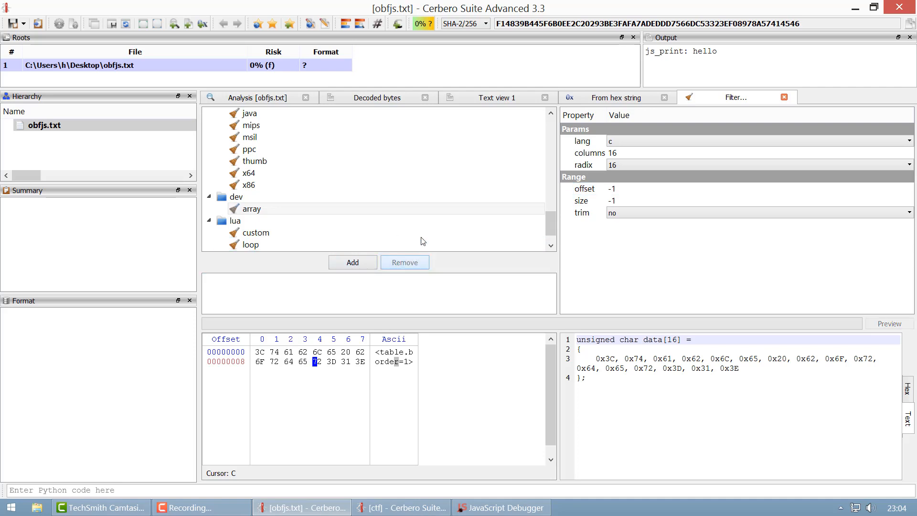
left_click(639, 143)
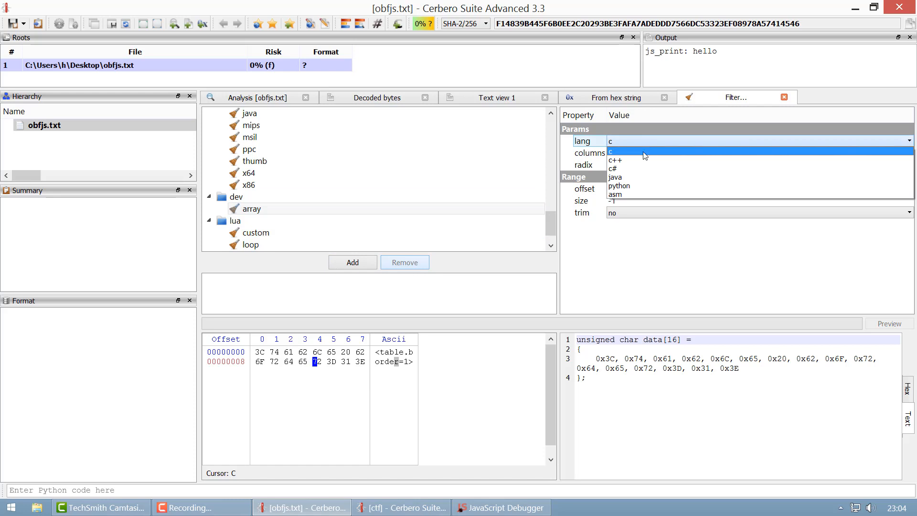
left_click(628, 186)
left_click(359, 264)
left_click(898, 324)
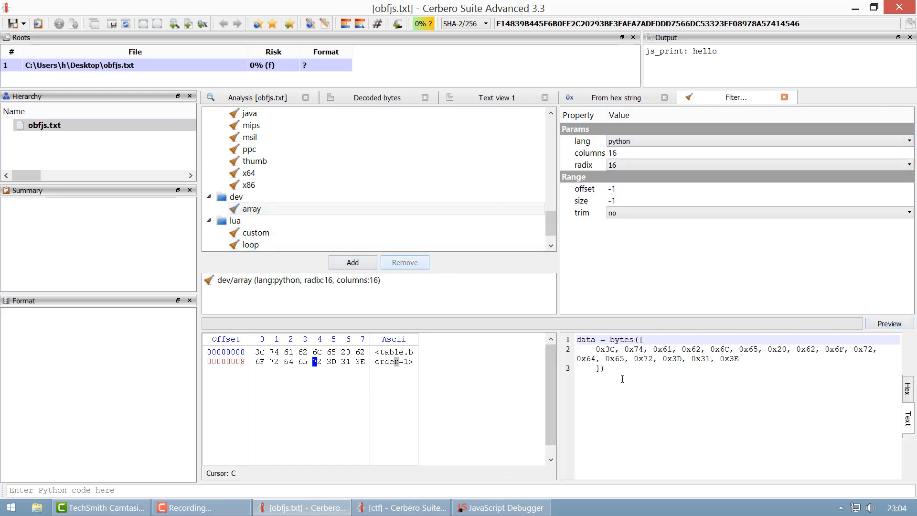
left_click(622, 379)
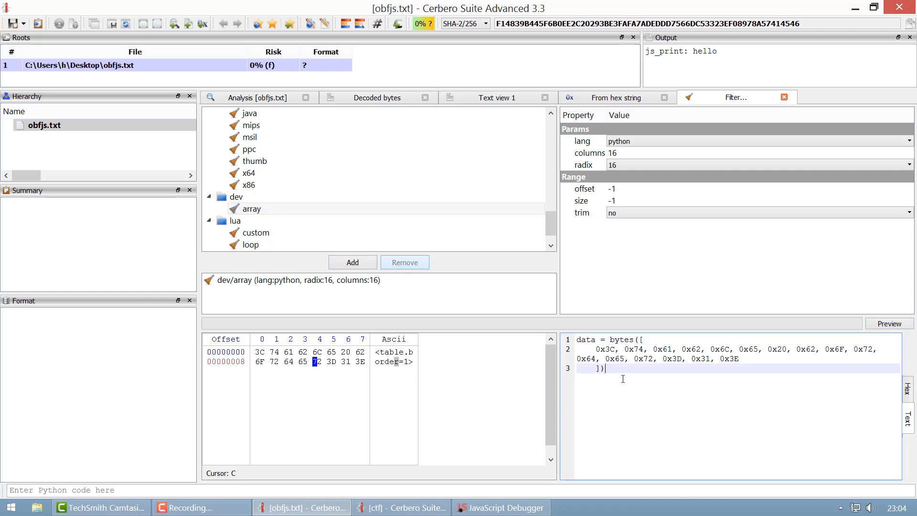
Review the parameters of the lua loop and custom filters.
left_click(499, 213)
scroll(500, 215, "down", 1)
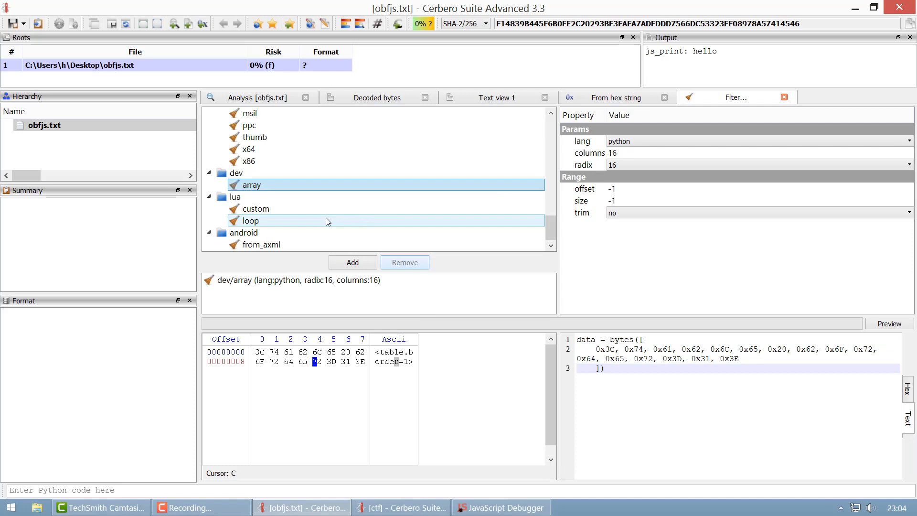
left_click(253, 222)
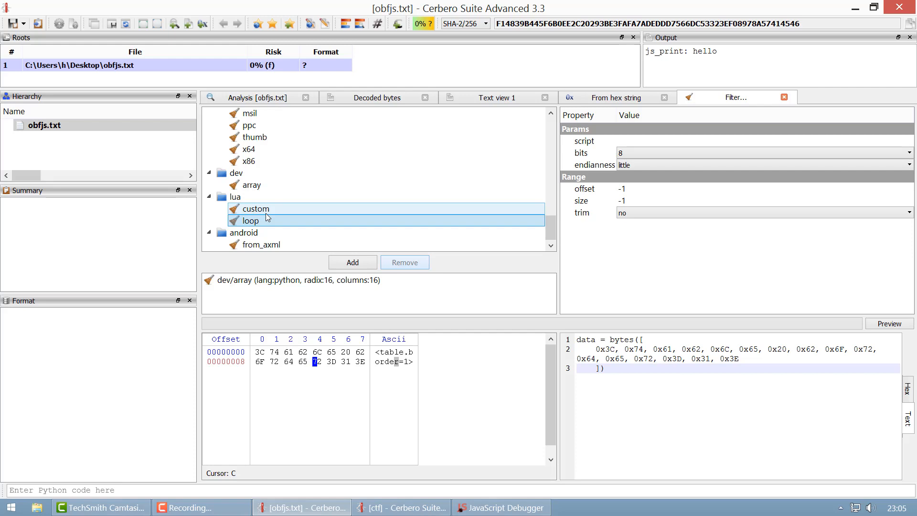
scroll(267, 218, "up", 4)
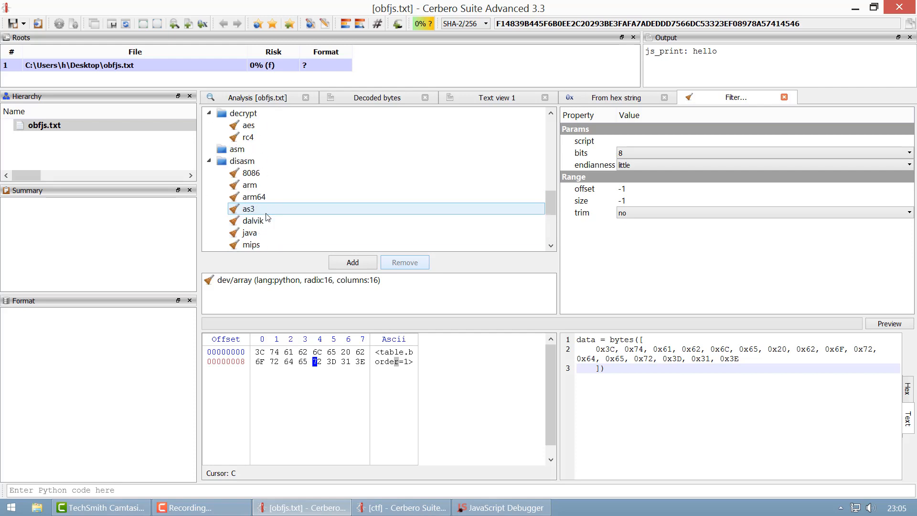
scroll(268, 217, "down", 4)
left_click(269, 212)
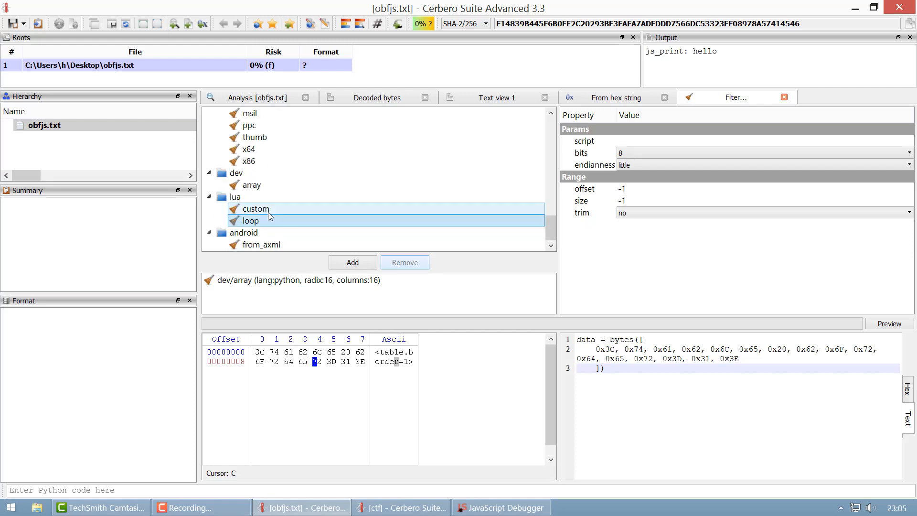
Remove the python dev/array filter and view the example script of the lua/custom filter.
left_click(343, 285)
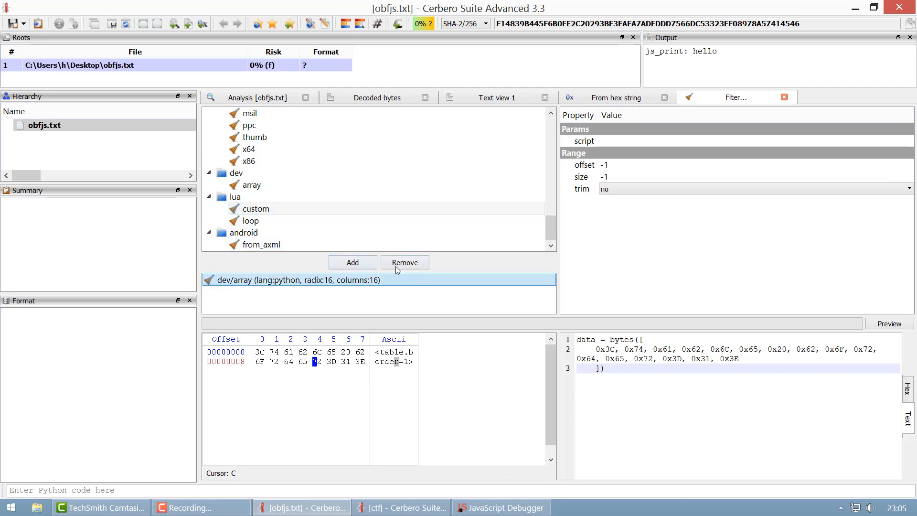
left_click(405, 262)
left_click(649, 142)
double_click(650, 142)
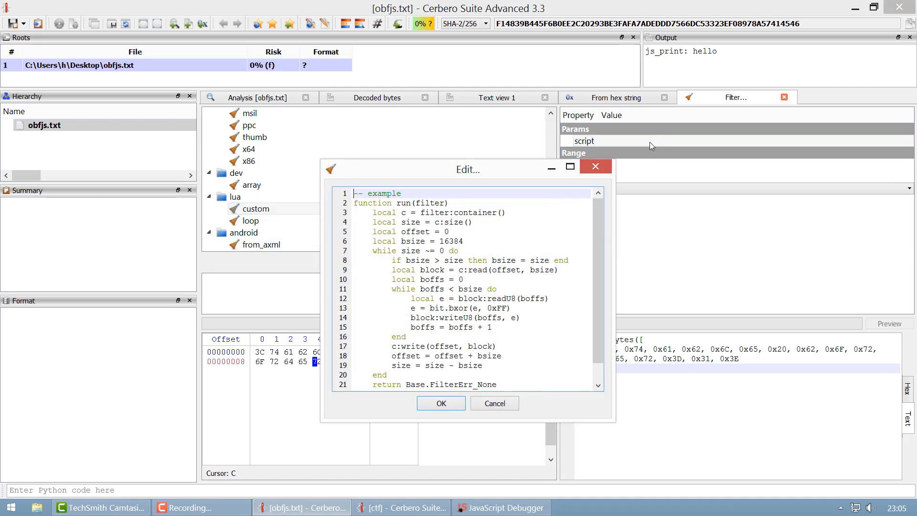
left_click(589, 170)
View the example script of the lua/loop filter.
left_click(299, 220)
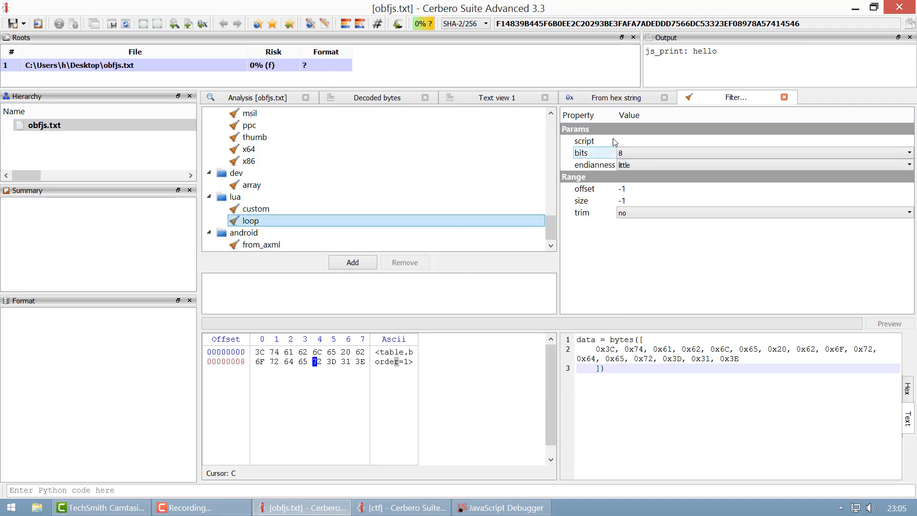
double_click(653, 139)
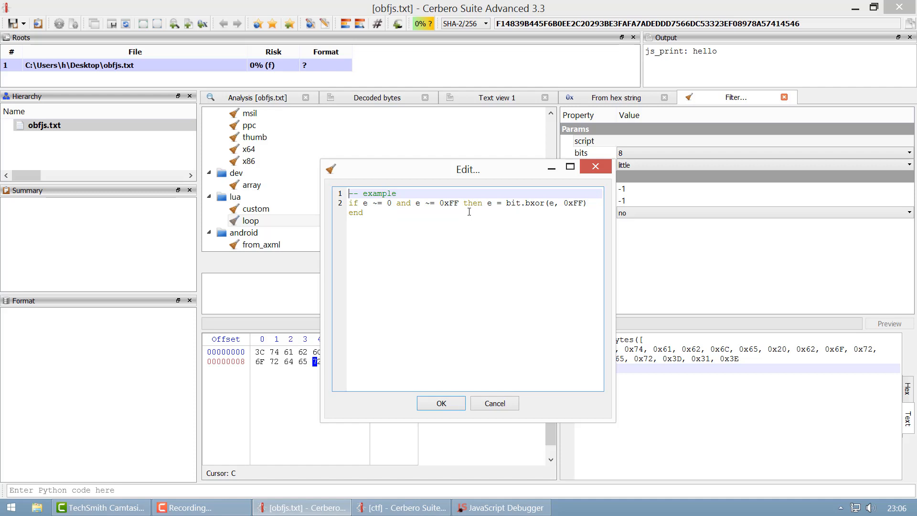
left_click(603, 172)
Examine the lua/custom example script, highlighting the bit.bxor line and the writeU8 call inside its inner loop.
left_click(299, 210)
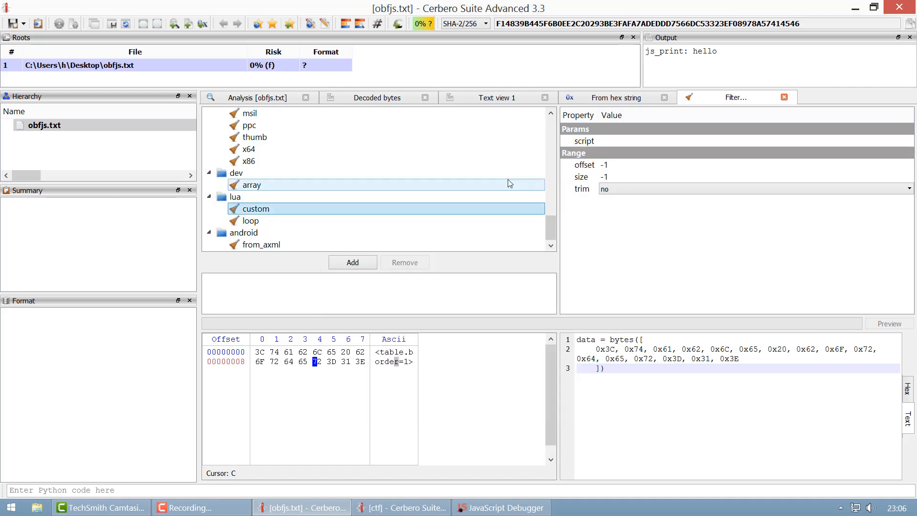
double_click(628, 139)
scroll(518, 239, "down", 1)
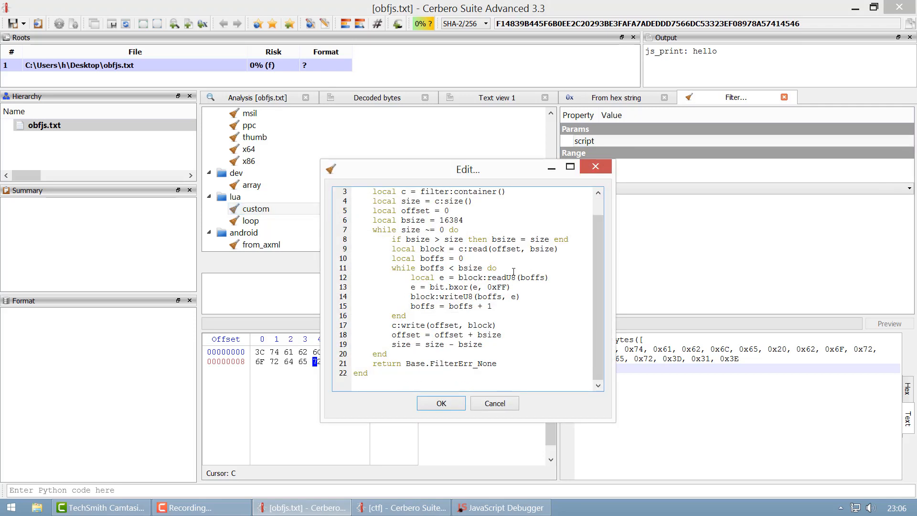
scroll(496, 253, "up", 1)
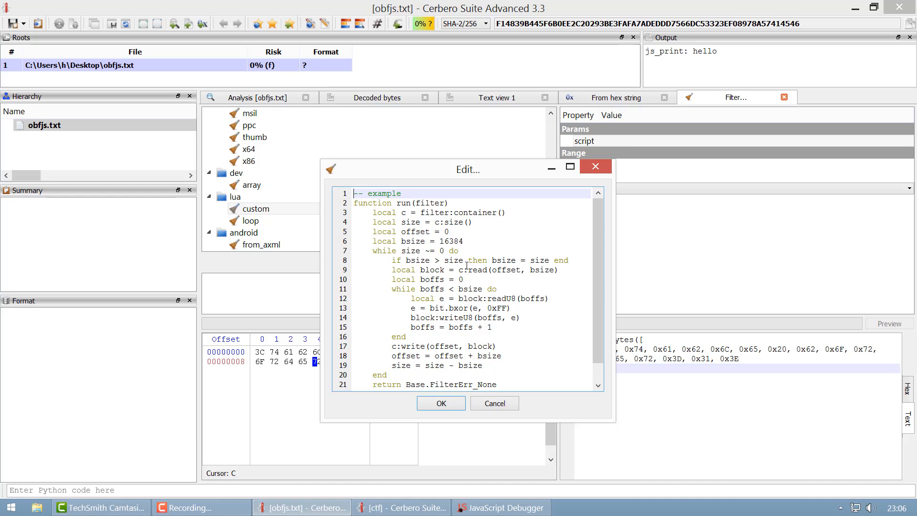
left_click(455, 313)
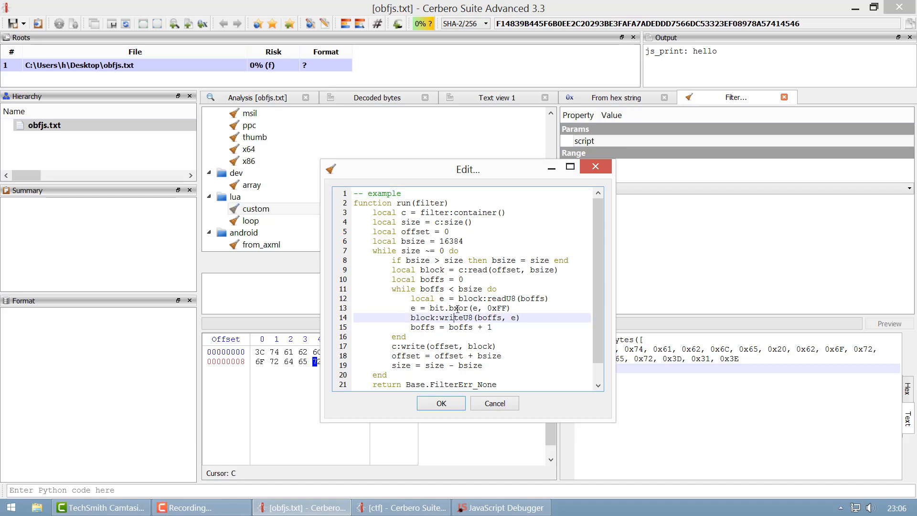
double_click(457, 308)
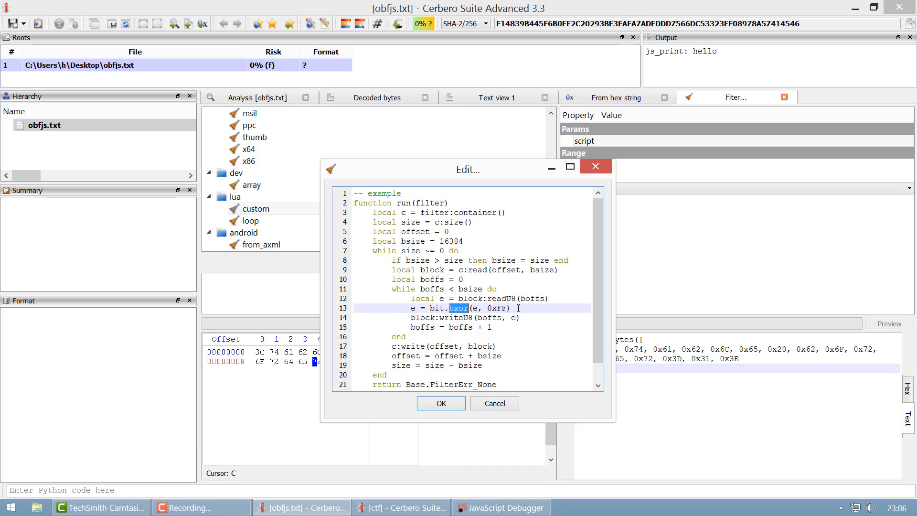
left_click_drag(527, 309, 412, 306)
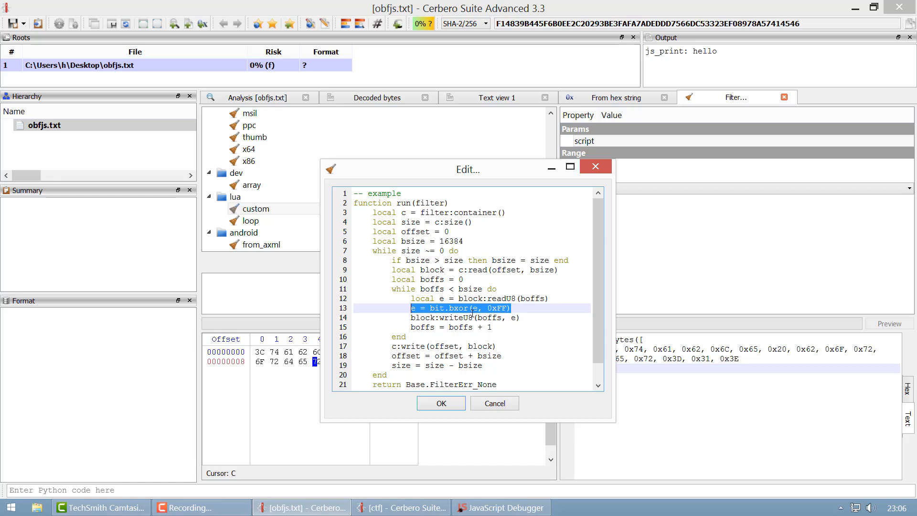
scroll(449, 271, "down", 1)
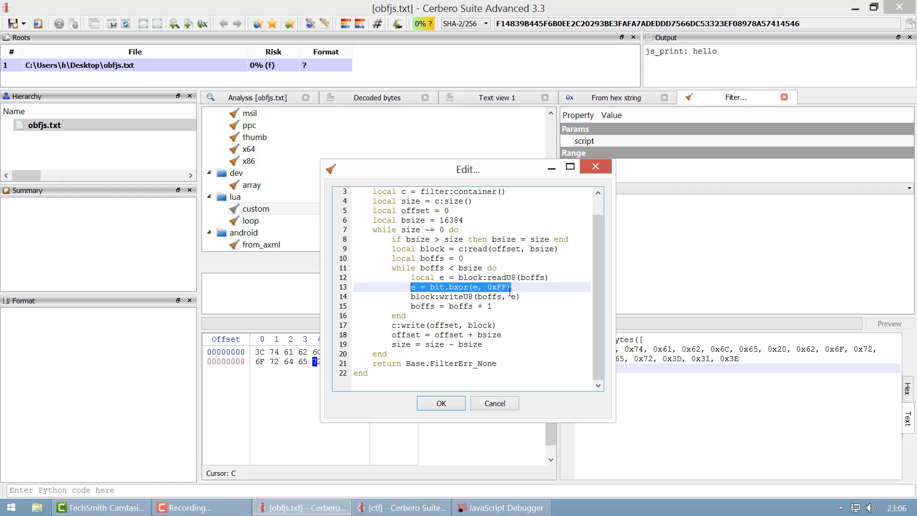
scroll(470, 293, "up", 1)
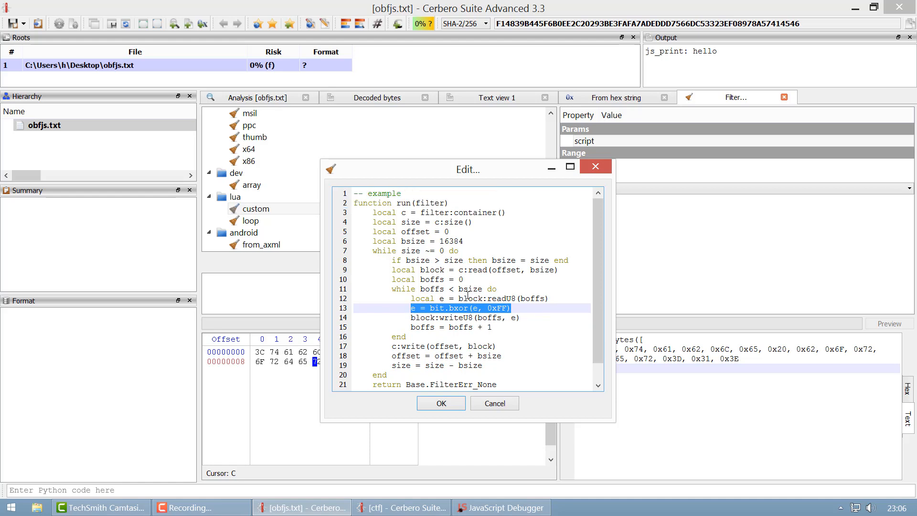
left_click(517, 298)
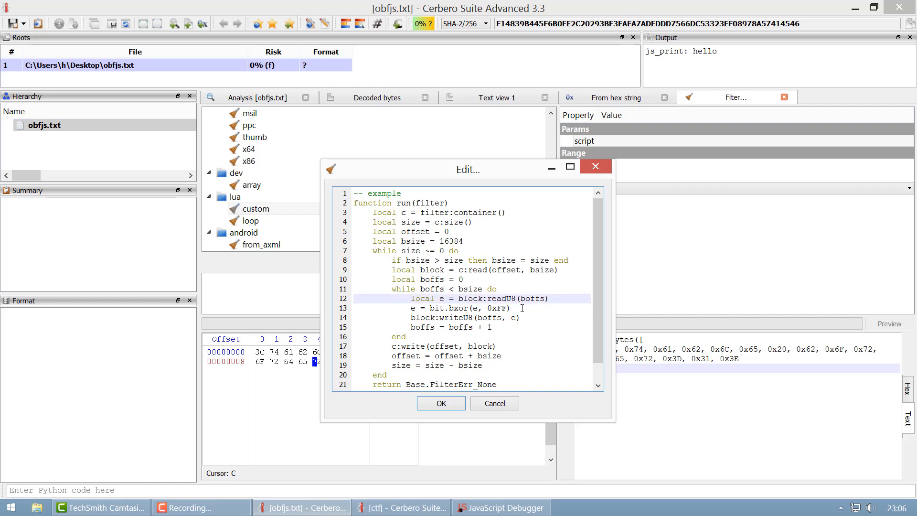
double_click(456, 318)
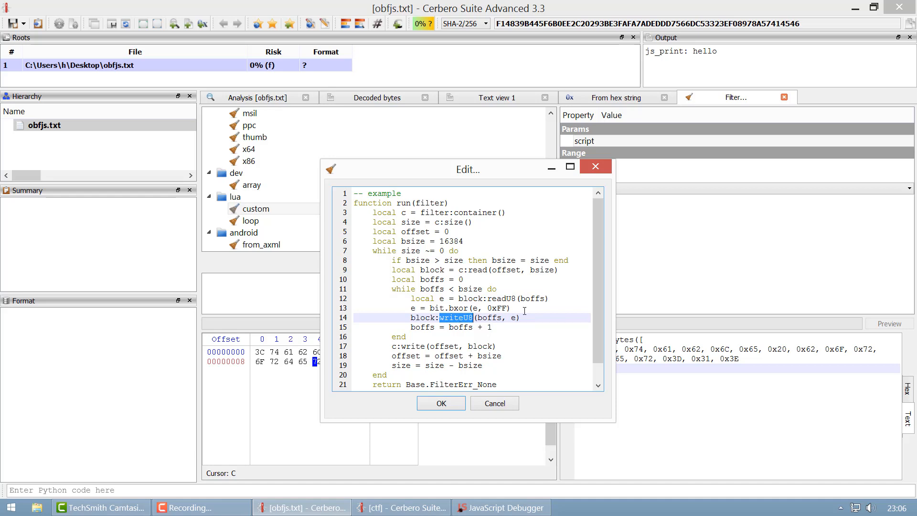
left_click(600, 168)
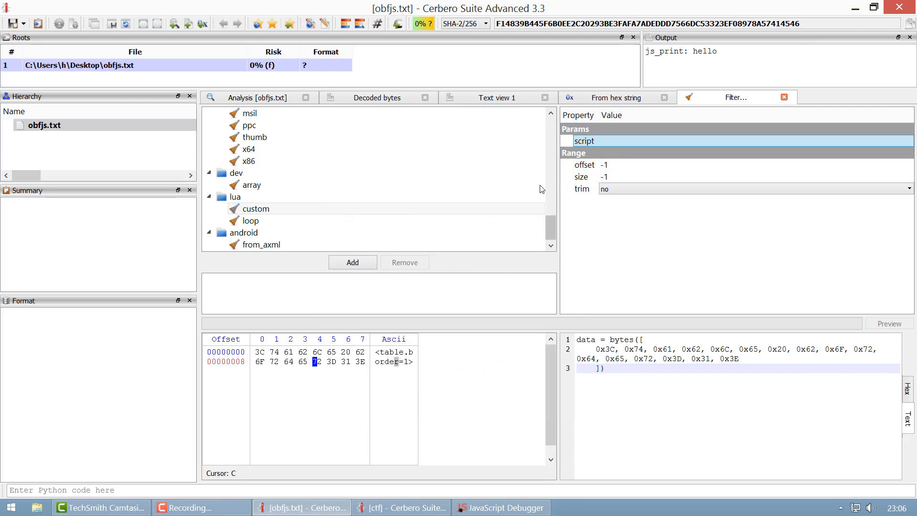
Look back through the filter list, then return to the analysis hex view of obfjs.txt.
scroll(499, 200, "up", 4)
scroll(499, 201, "up", 8)
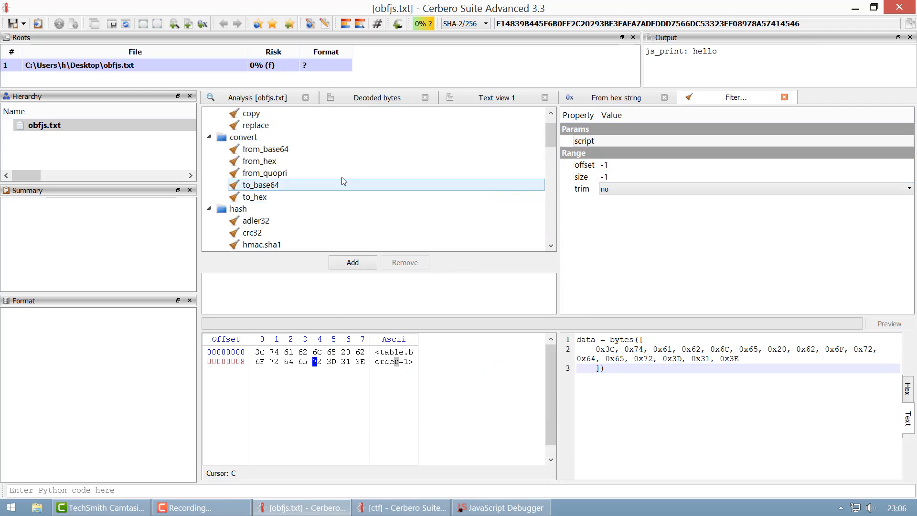
left_click(241, 101)
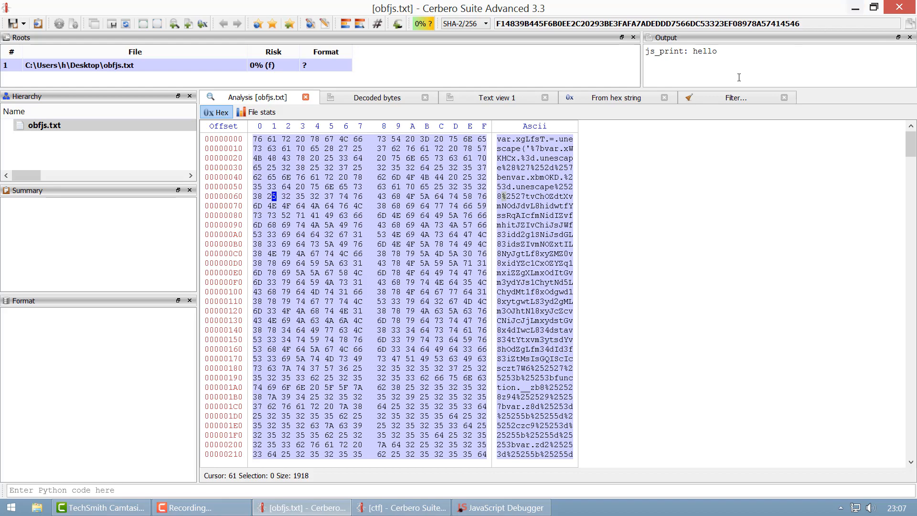
Open the ctf file from the desktop with Cerbero Analyzer.
left_click(296, 507)
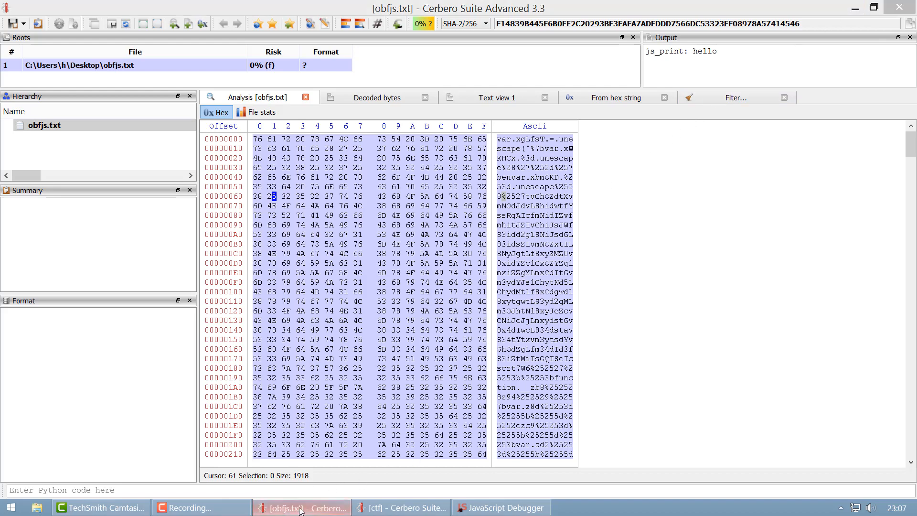
left_click(915, 511)
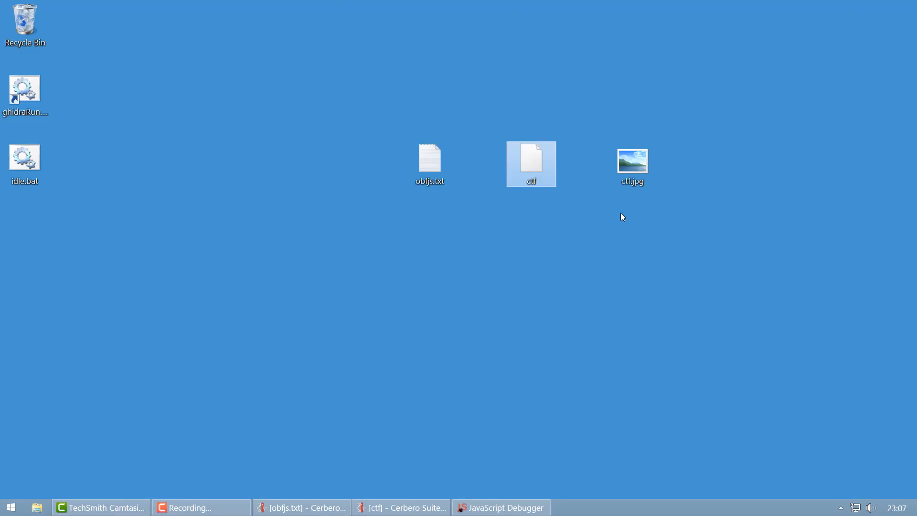
mouse_move(542, 168)
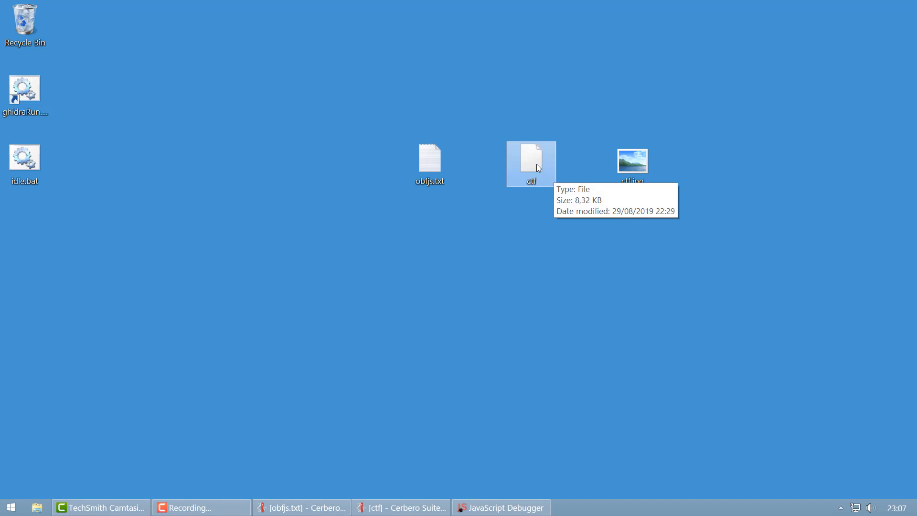
right_click(537, 165)
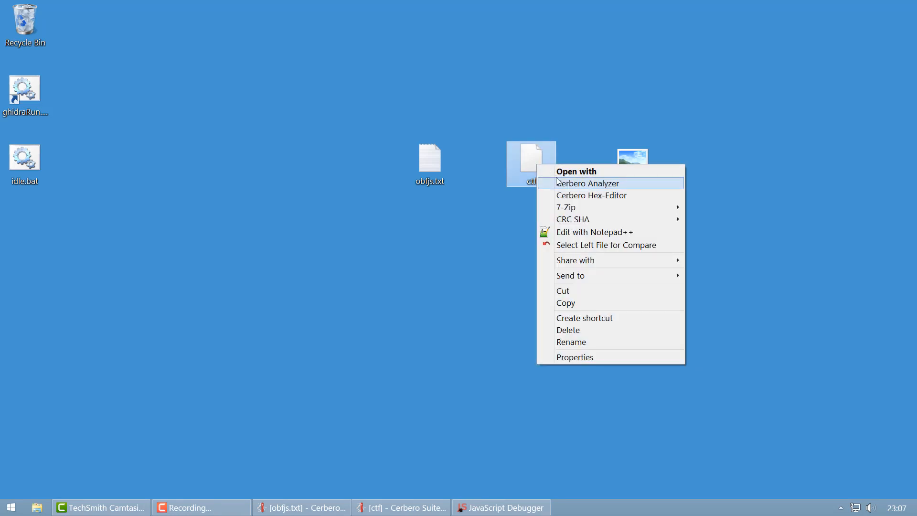
left_click(560, 183)
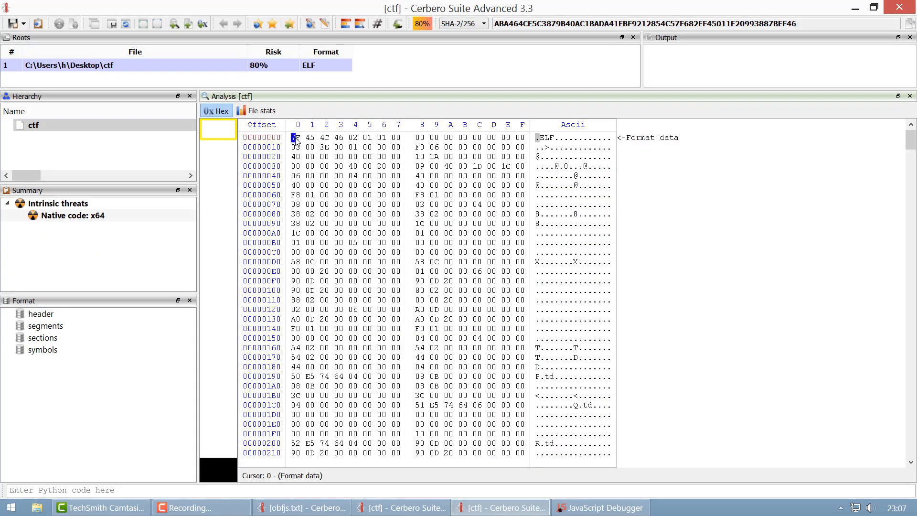
Filter all bytes of the ctf file with a misc/basic 8-bit xor using the hexadecimal value cc and preview the output.
key("ctrl+e")
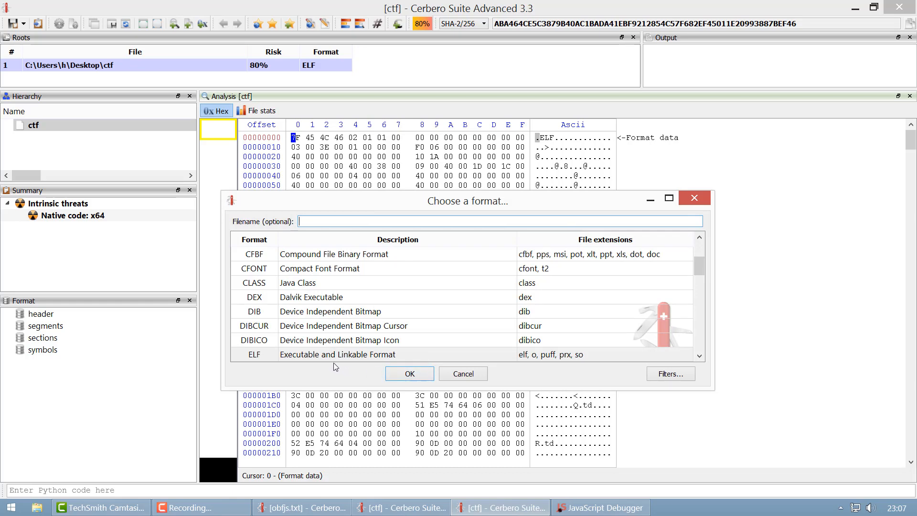
left_click(645, 201)
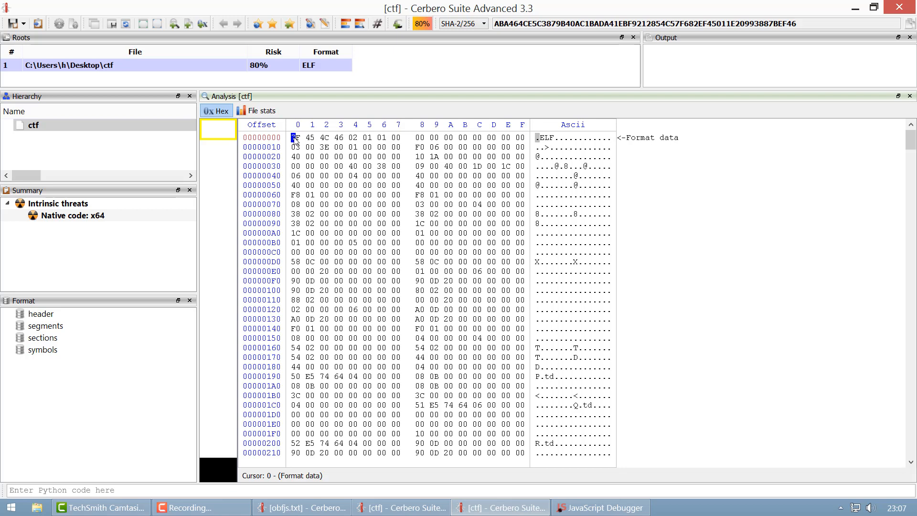
key("ctrl+a")
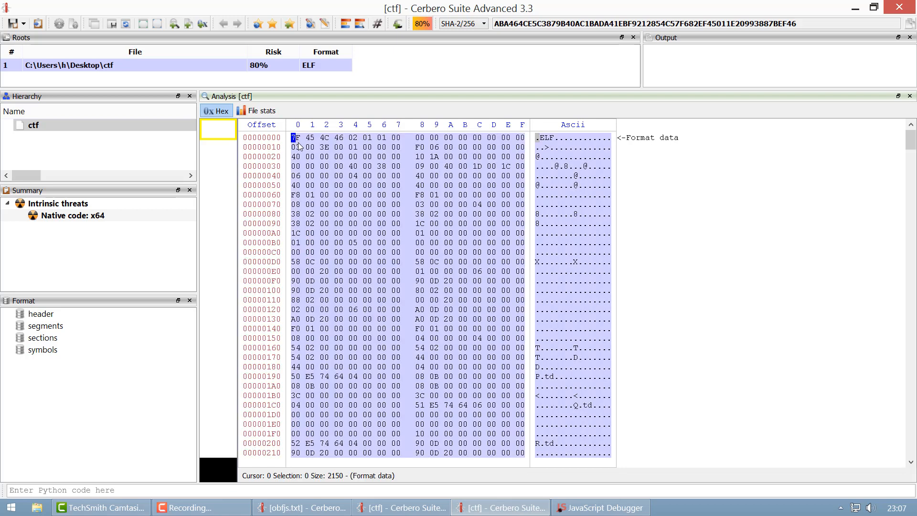
key("ctrl+t")
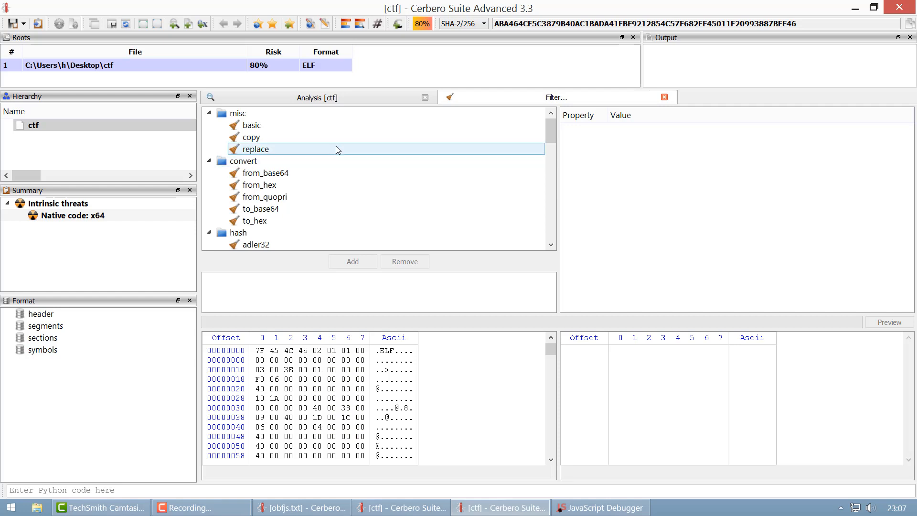
left_click(260, 127)
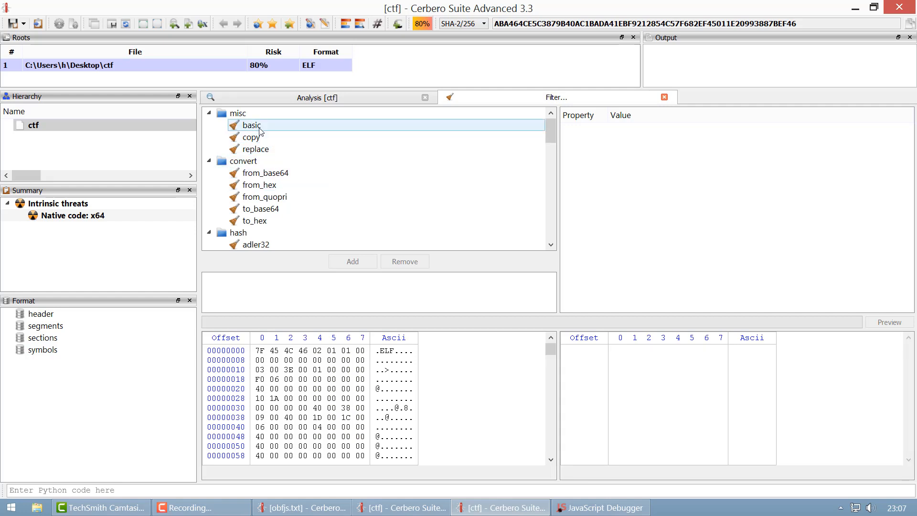
left_click(260, 128)
double_click(663, 190)
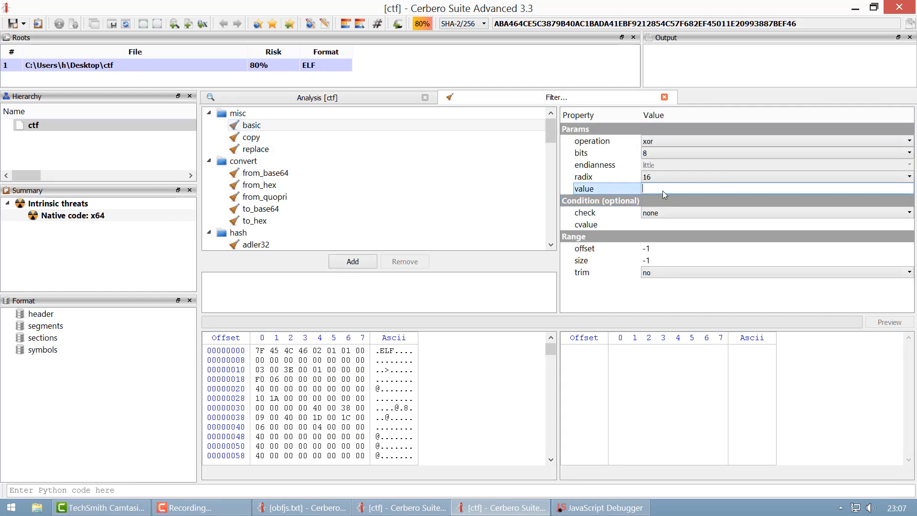
type("cc")
left_click(352, 261)
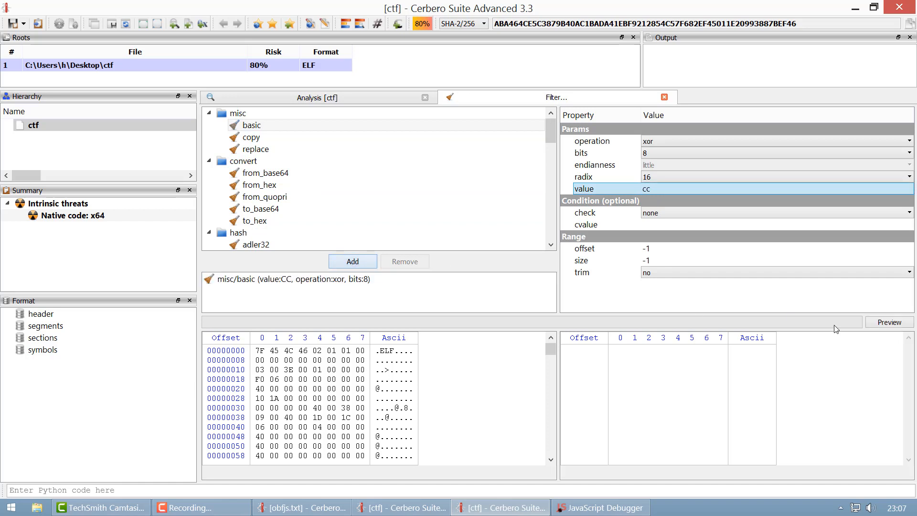
left_click(888, 322)
Copy the xor-filtered output bytes into a new file named encrypted on the Desktop.
left_click(665, 392)
right_click(665, 392)
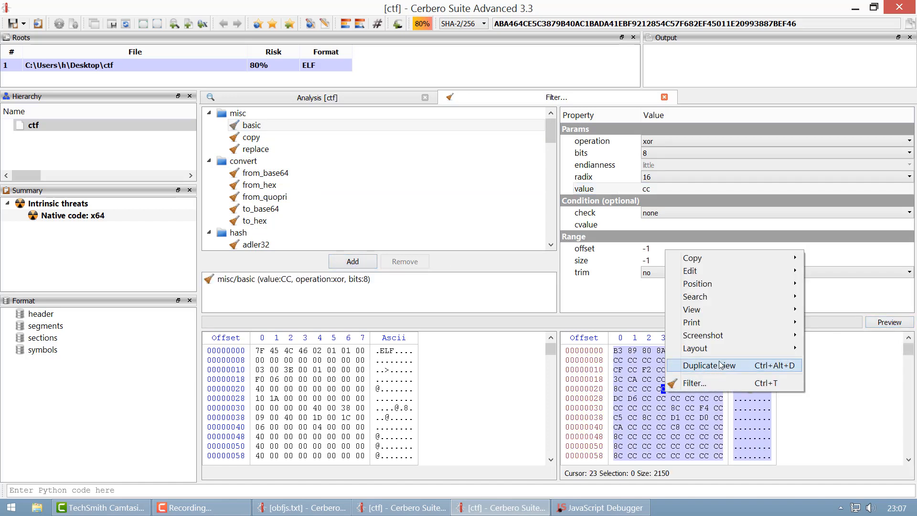
mouse_move(716, 258)
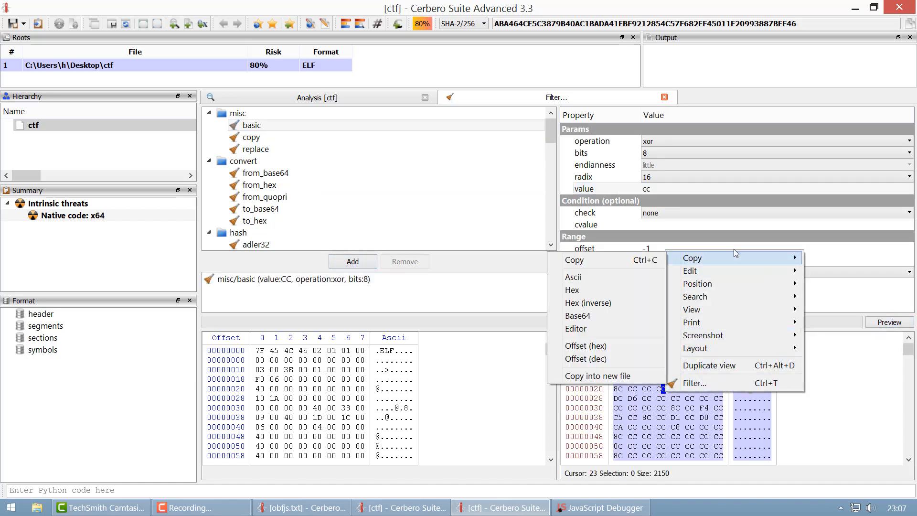
left_click(620, 372)
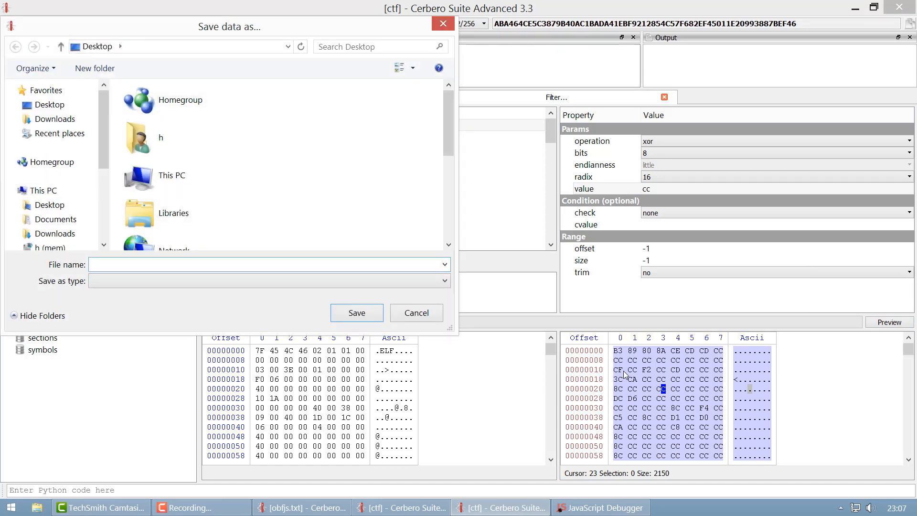
type("encrytp")
key("BackSpace")
key("BackSpace")
type("pted")
key("Return")
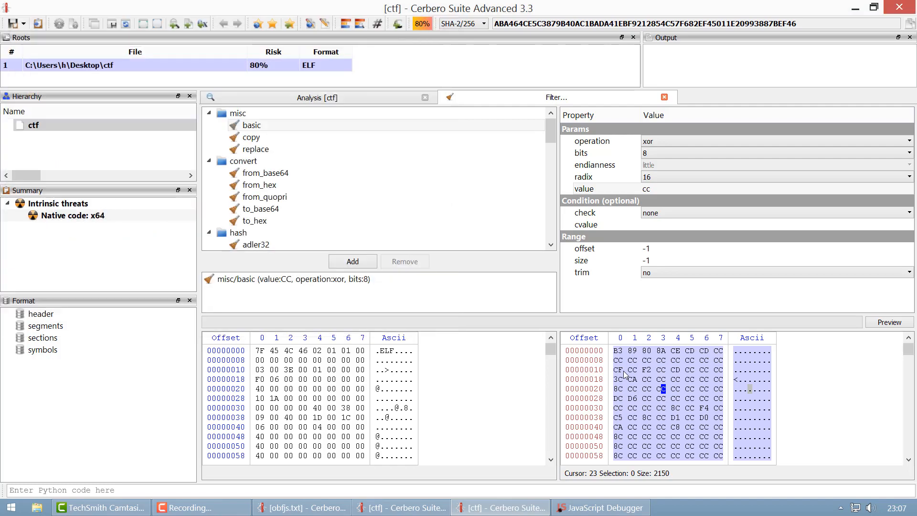
Close the ctf analysis window and the JavaScript Debugger, cancelling its pending evaluation request.
left_click(900, 8)
left_click(916, 515)
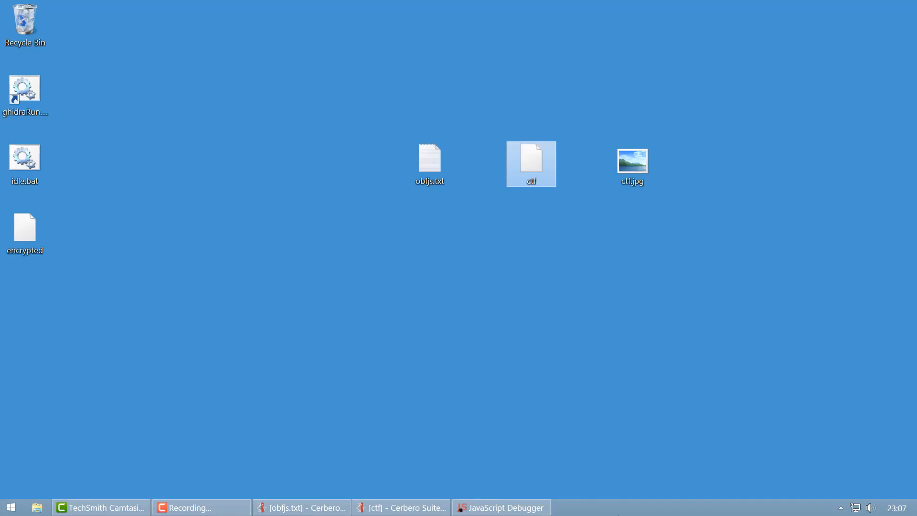
left_click(501, 507)
right_click(500, 507)
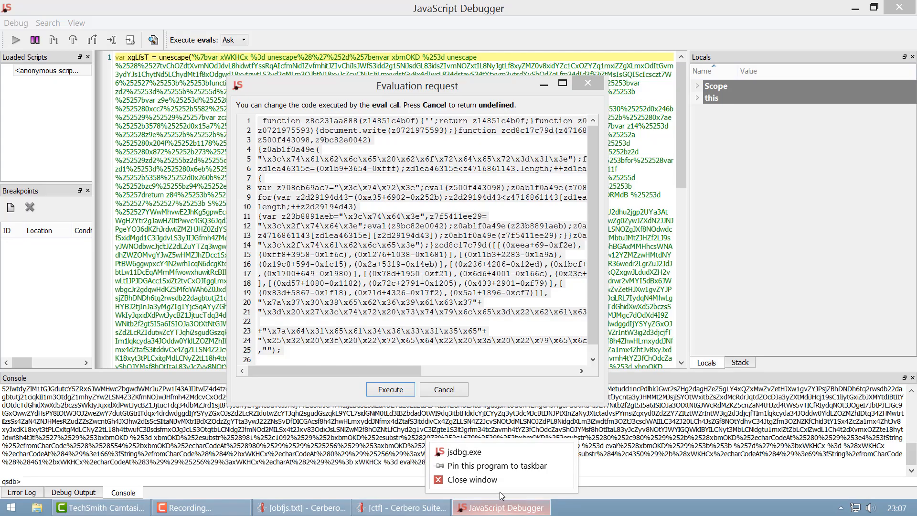
left_click(494, 479)
left_click(439, 388)
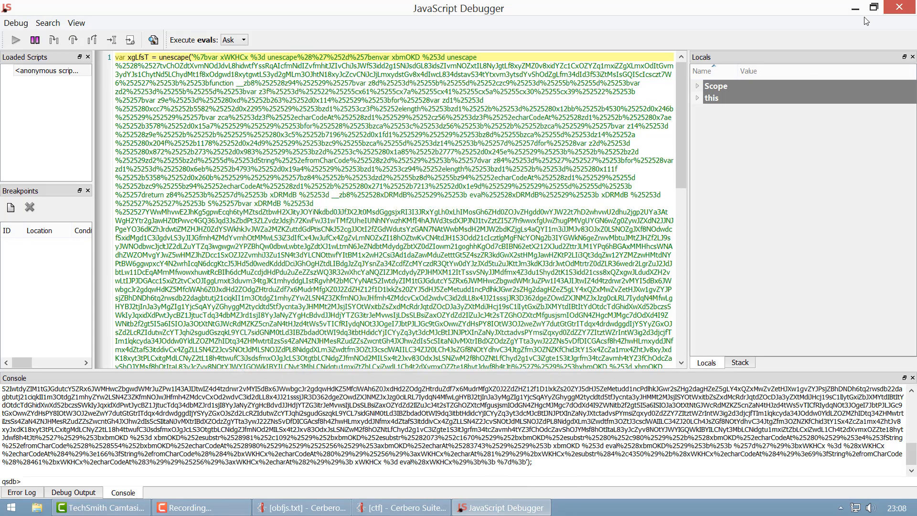
left_click(899, 8)
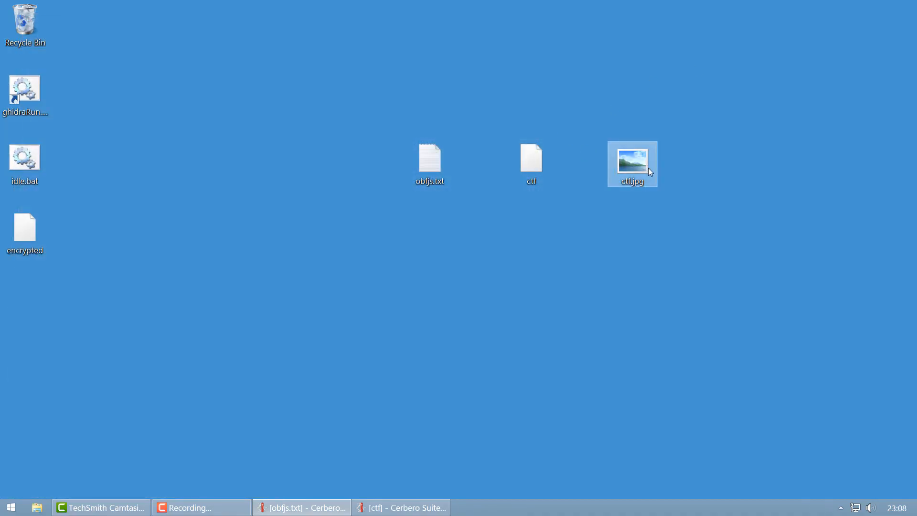
Open the encrypted file from the desktop with Cerbero Analyzer and place the cursor on its first byte.
right_click(23, 241)
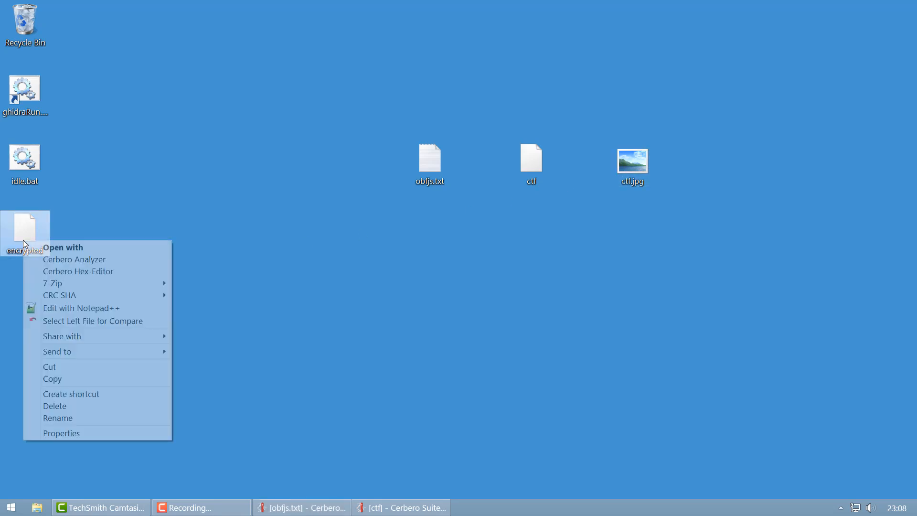
left_click(57, 259)
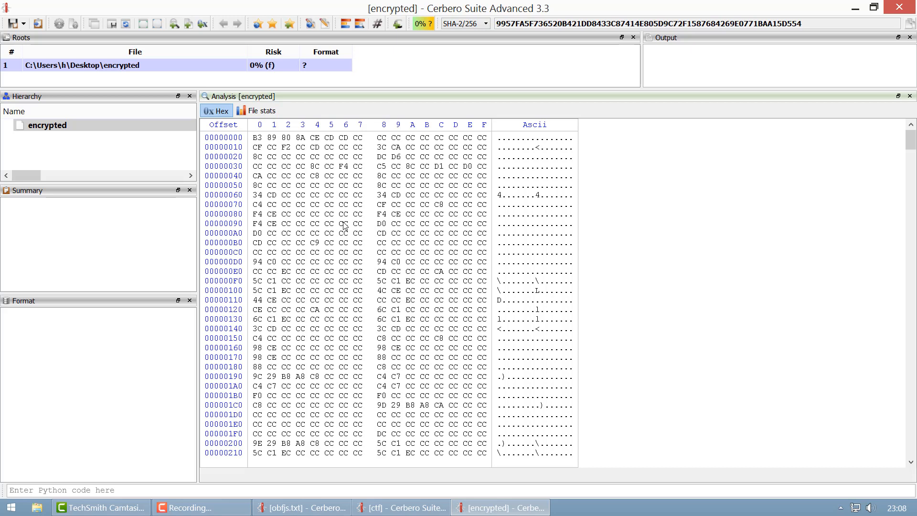
left_click(340, 204)
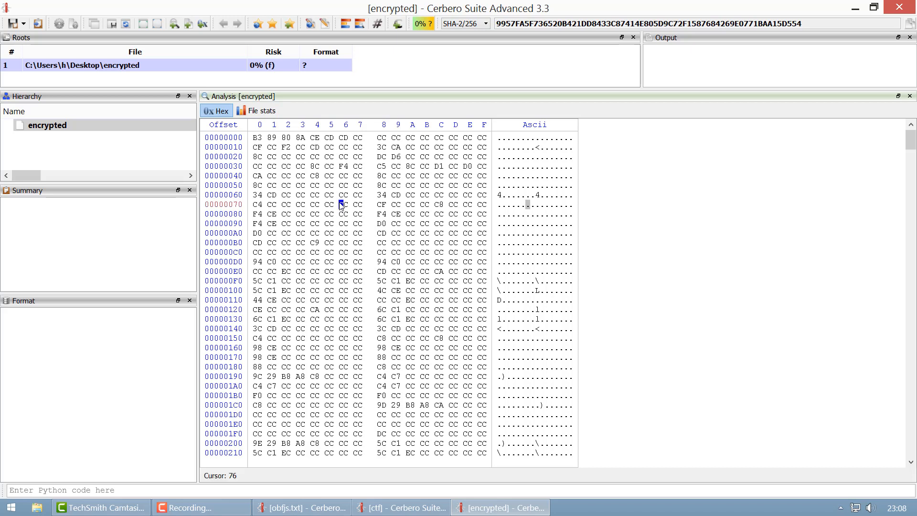
left_click(259, 137)
Set up loading the encrypted data from offset 0 as an embedded file named child in ELF format.
key("ctrl+e")
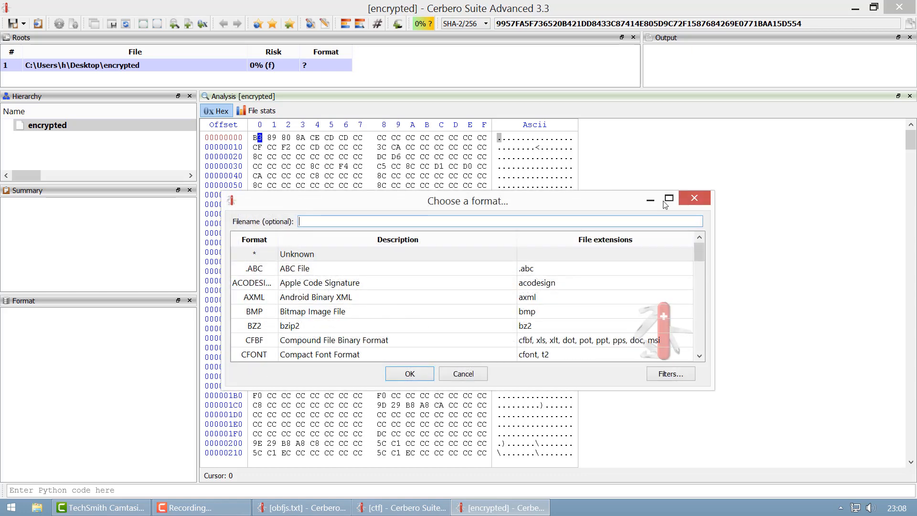
left_click(694, 197)
right_click(261, 139)
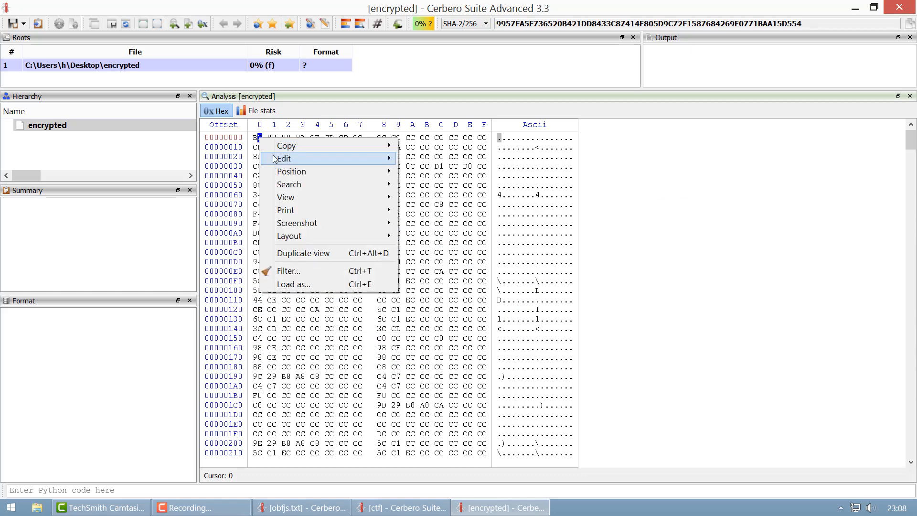
left_click(306, 285)
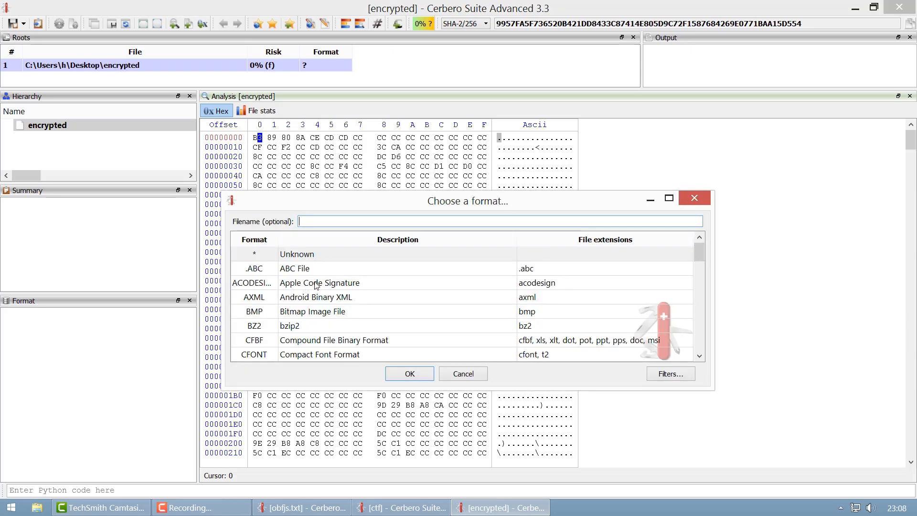
type("child")
scroll(383, 307, "down", 4)
scroll(385, 308, "up", 2)
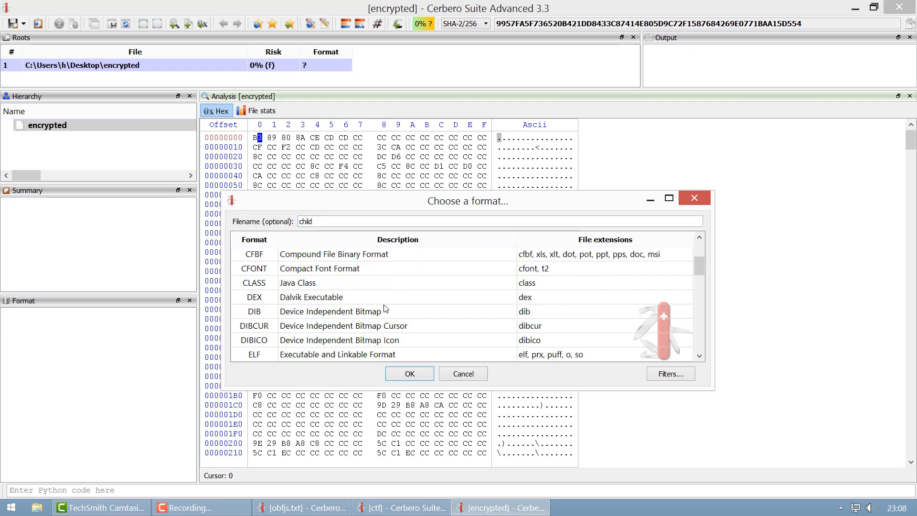
scroll(384, 308, "down", 2)
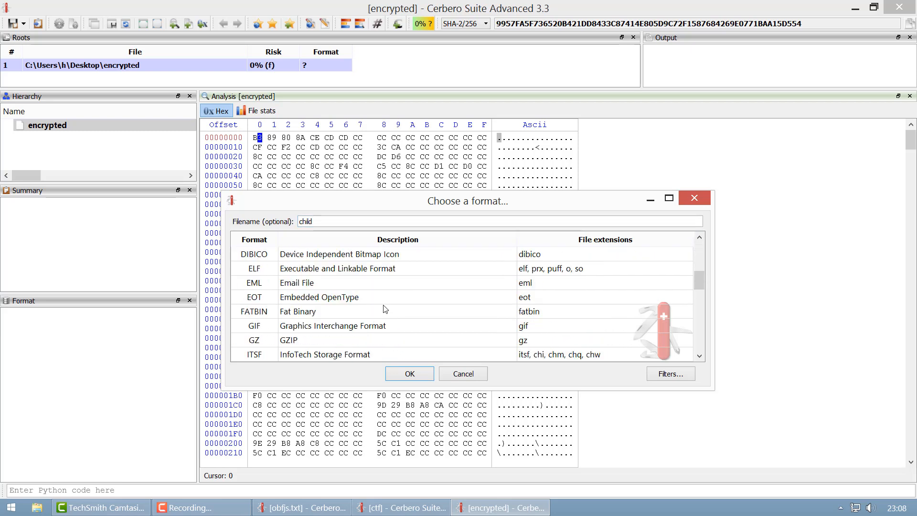
left_click(326, 271)
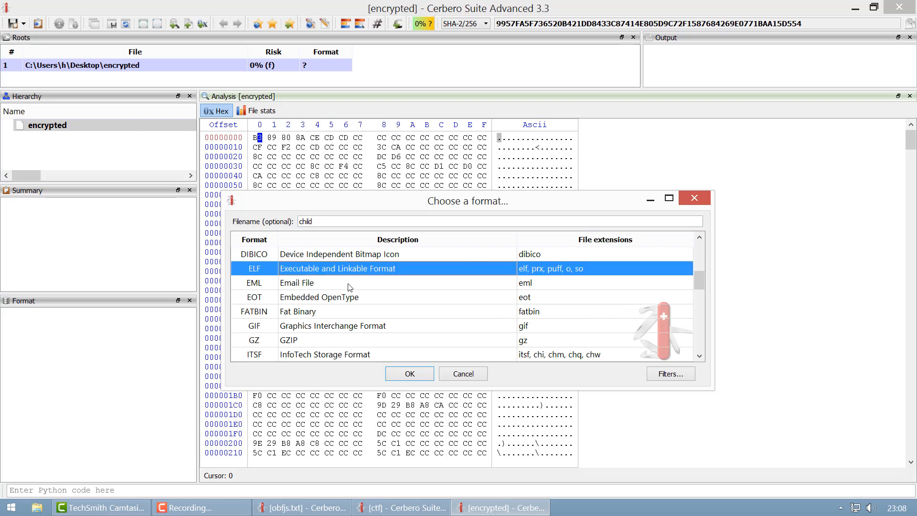
Add a misc/basic 8-bit xor filter with value cc to the load, then load the embedded ELF and open child.
left_click(664, 375)
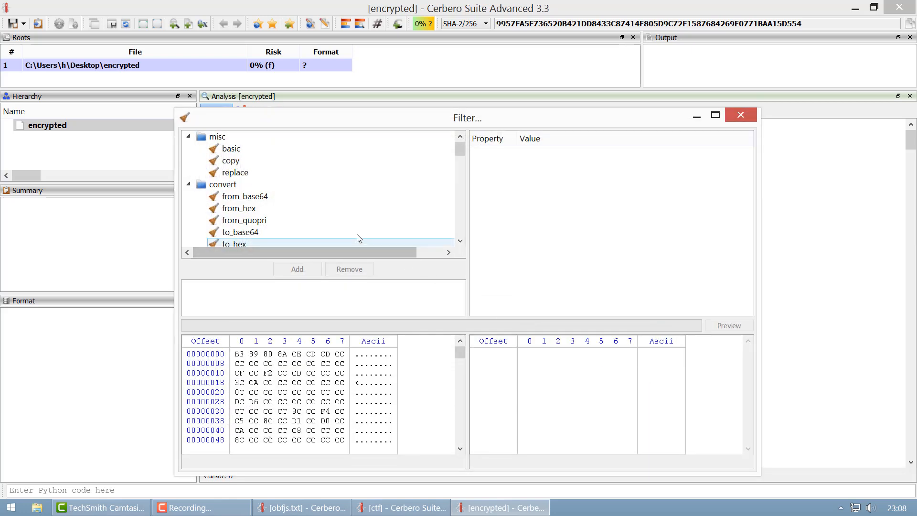
left_click(232, 149)
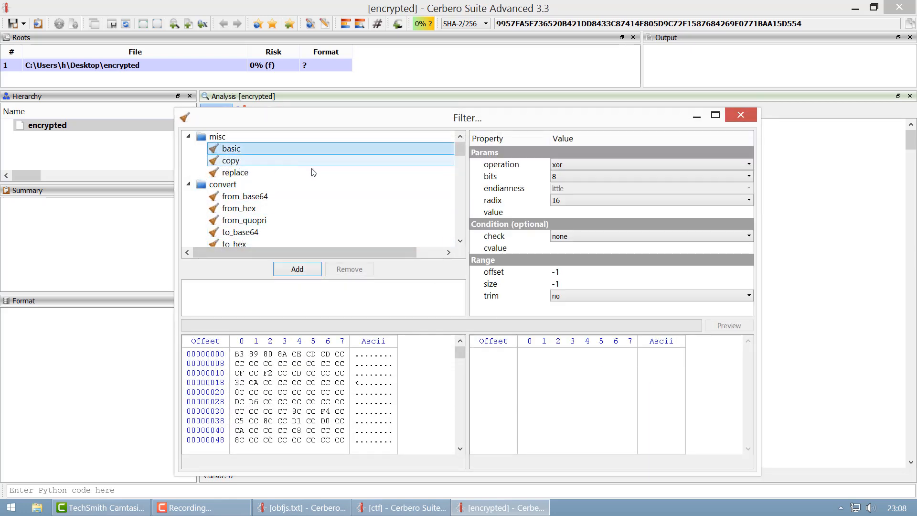
left_click(559, 212)
type("cc")
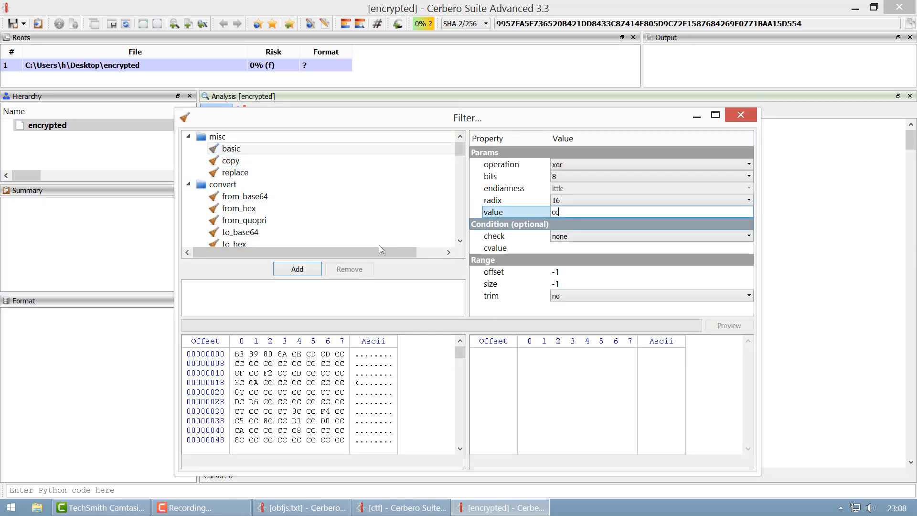
left_click(296, 269)
left_click(727, 326)
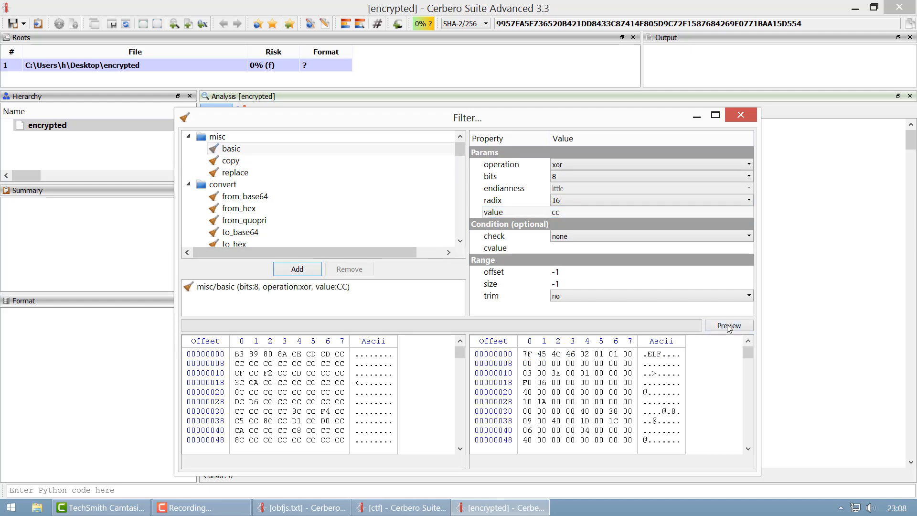
left_click(740, 114)
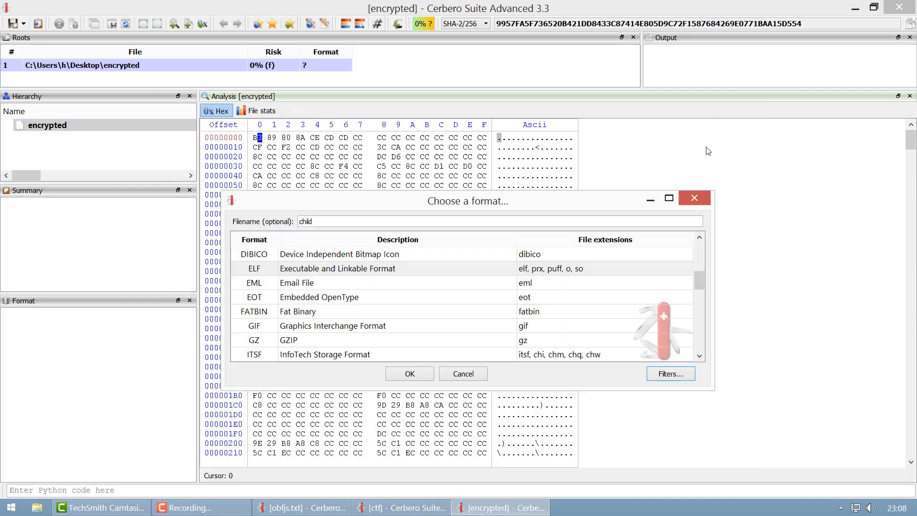
left_click(409, 374)
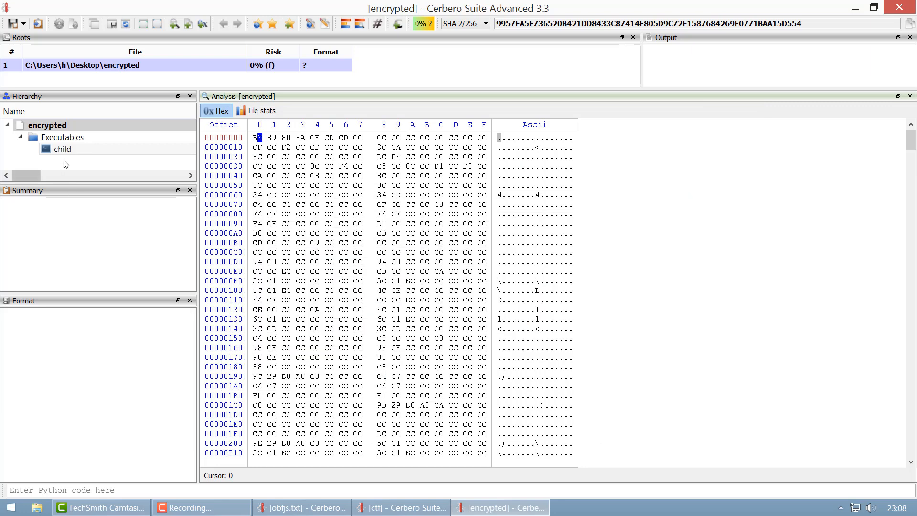
left_click(70, 152)
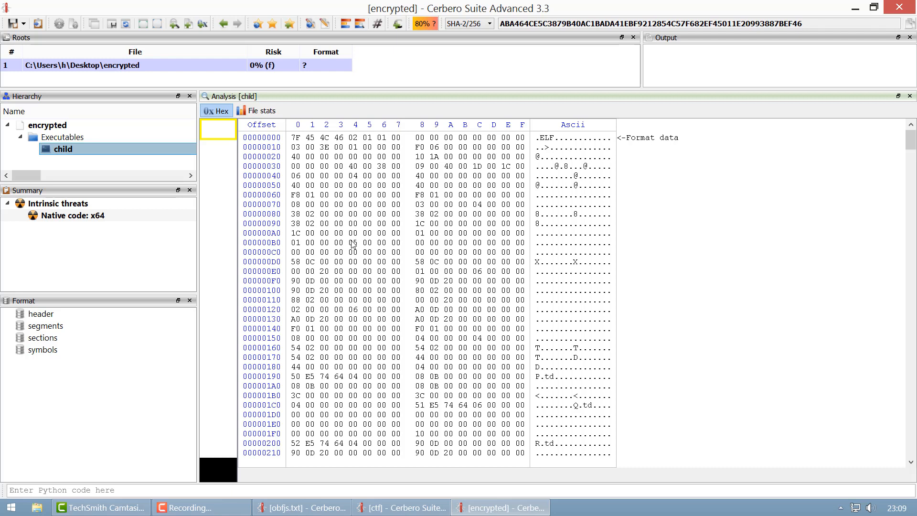
View the custom Python script among the executable actions and open the SDK documentation from there.
key("ctrl+r")
left_click_drag(575, 132, 286, 104)
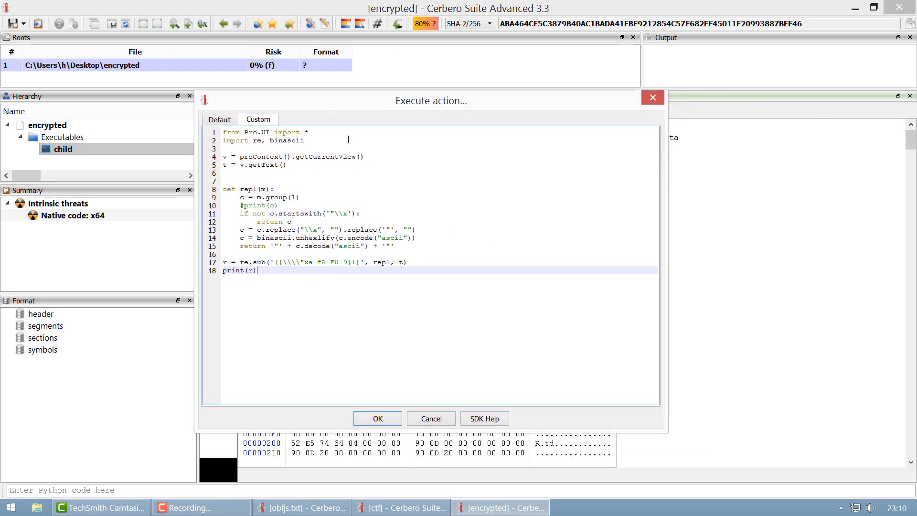
left_click(481, 419)
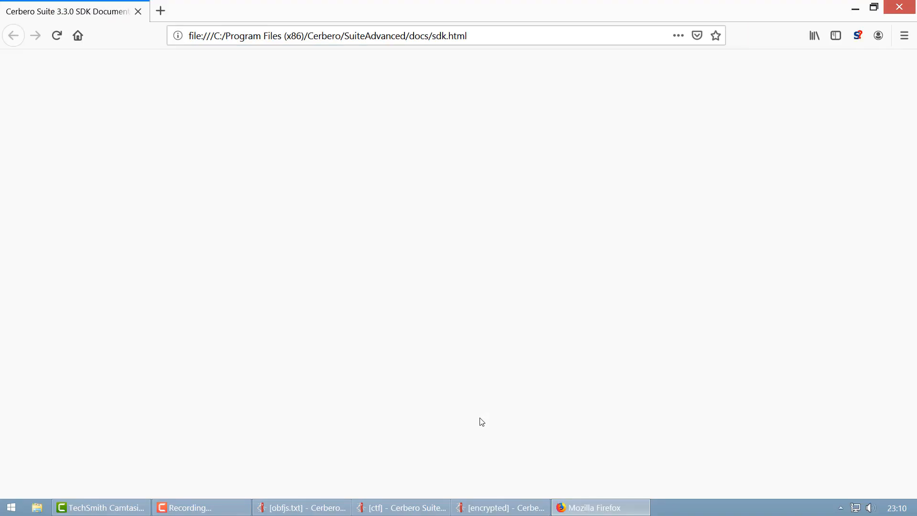
Search the SDK documentation for applyFilter and highlight the applyFilters name and its NTContainer argument.
scroll(294, 244, "down", 15)
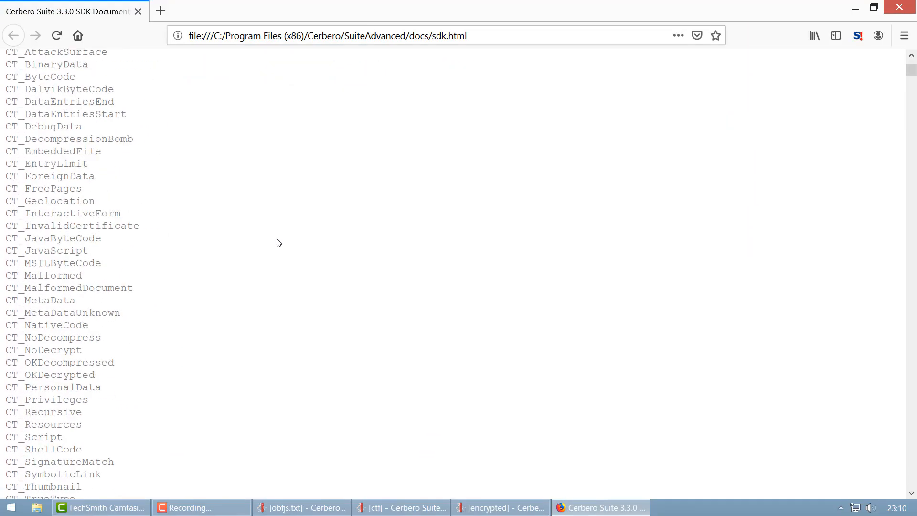
key("ctrl+f")
type("ap")
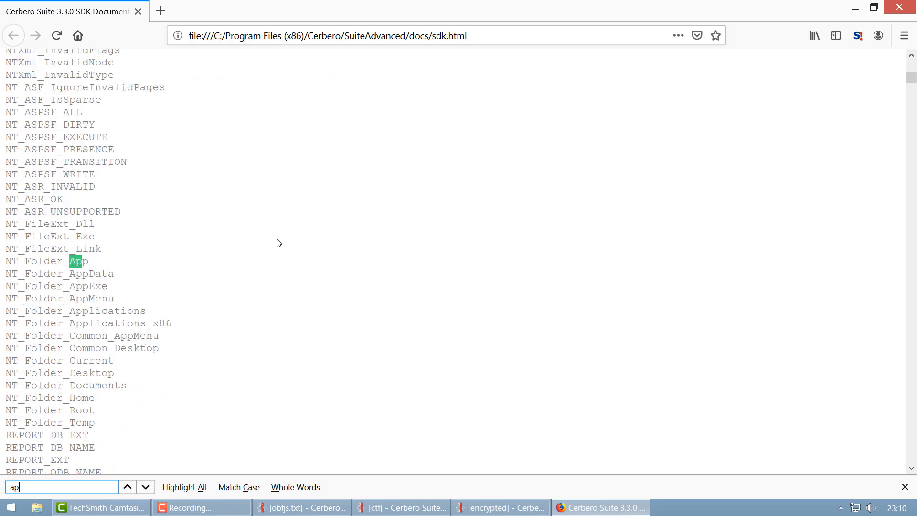
type("plyFilter")
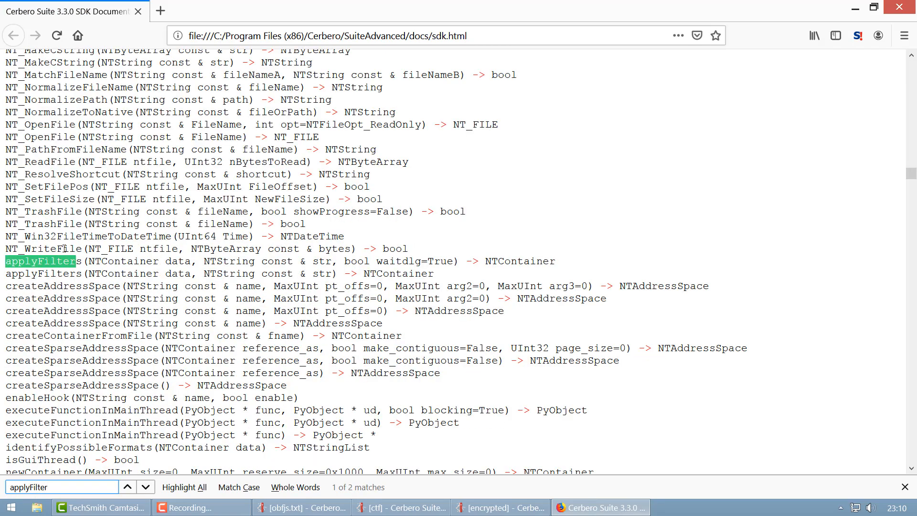
double_click(65, 259)
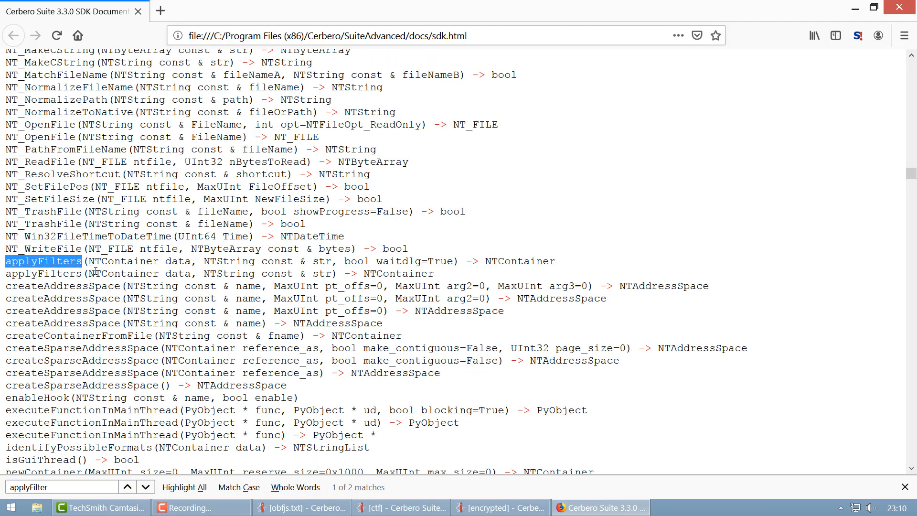
double_click(117, 263)
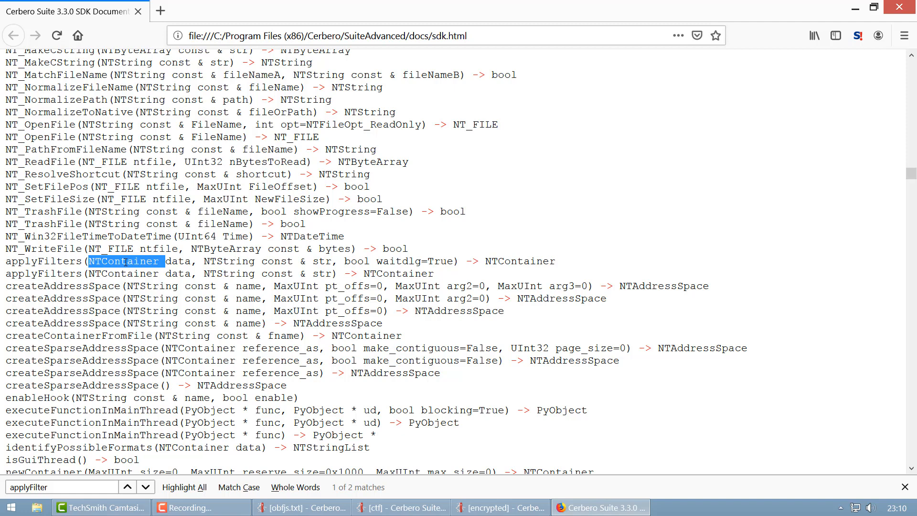
Look up newContainer in the SDK documentation and highlight its NTContainer return type.
key("ctrl+f")
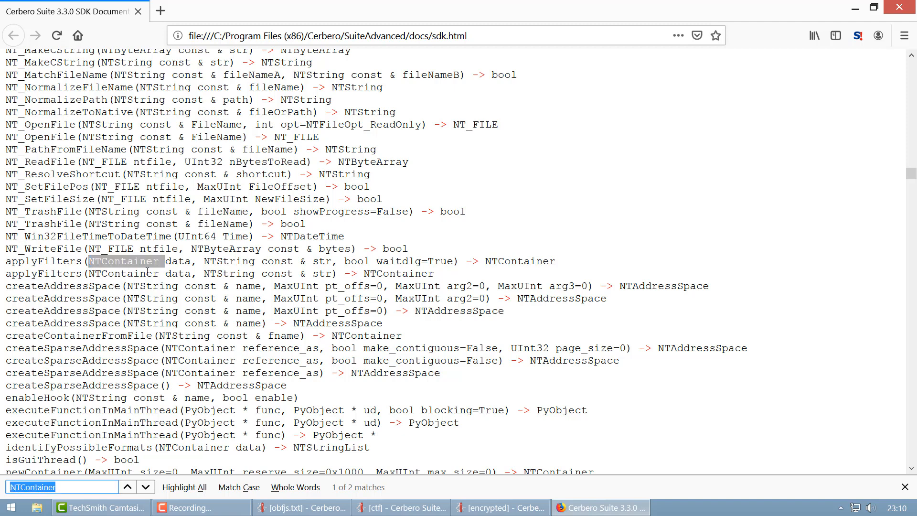
type("newContai")
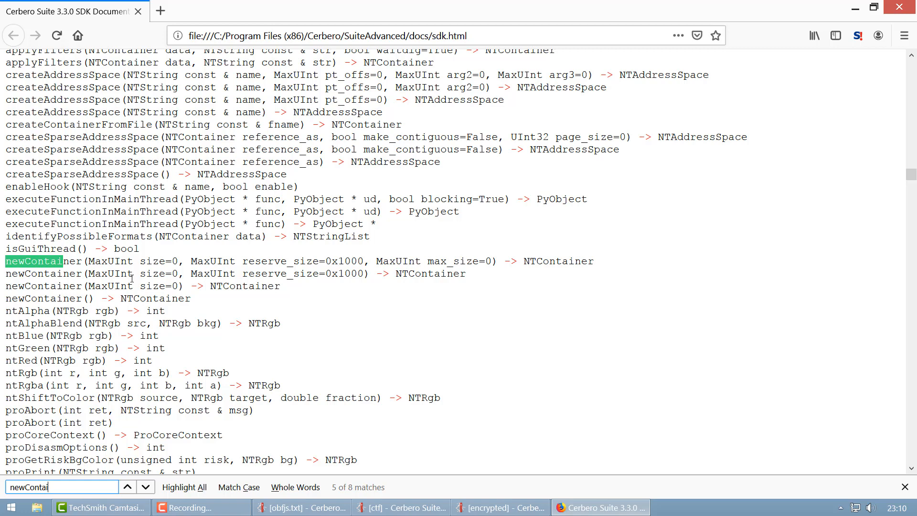
double_click(545, 260)
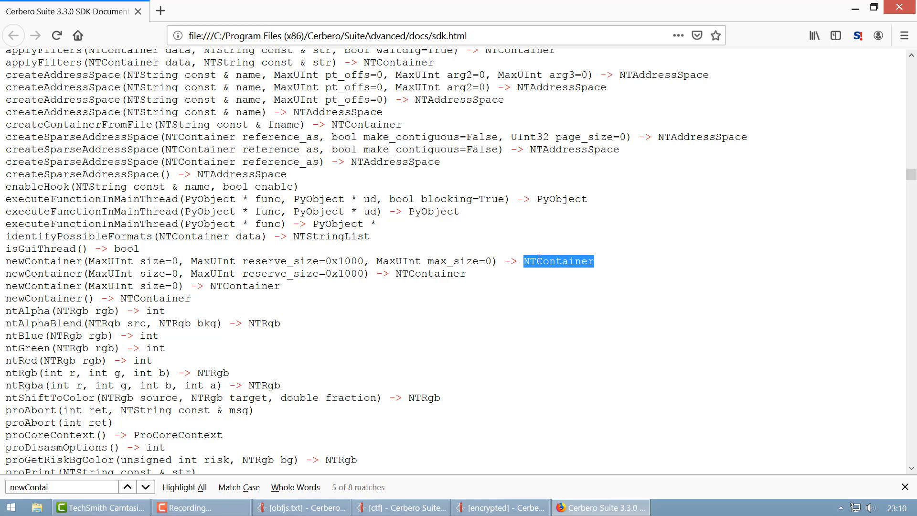
Search the documentation for class NTContainer, review its methods and highlight setResizable.
double_click(36, 486)
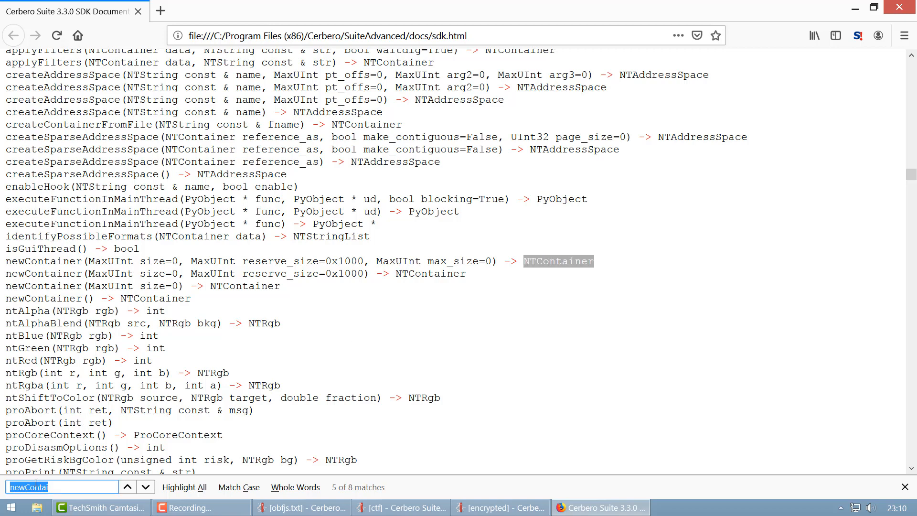
type("class NTContainer")
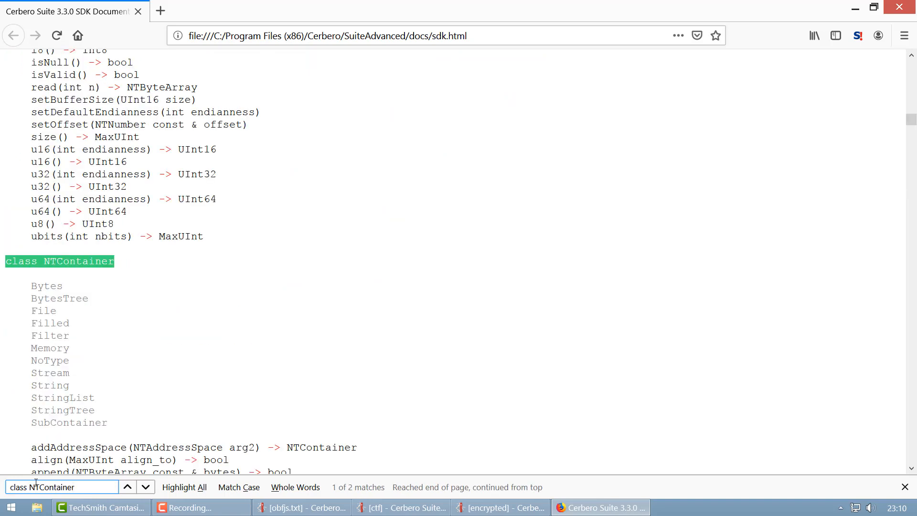
scroll(170, 320, "down", 8)
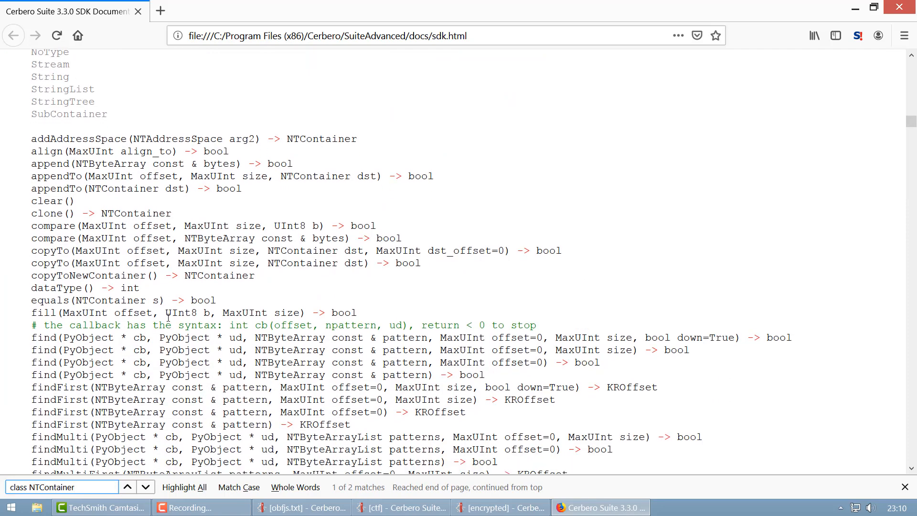
scroll(168, 316, "down", 7)
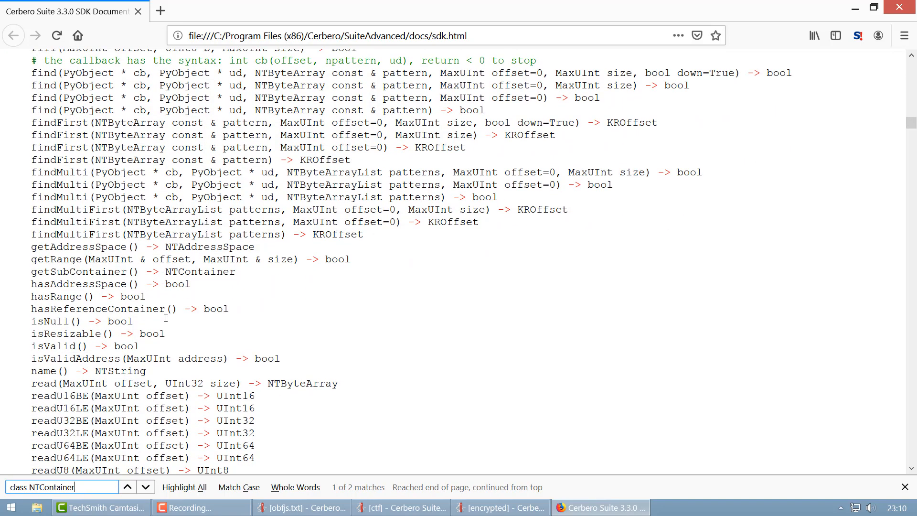
scroll(166, 318, "down", 6)
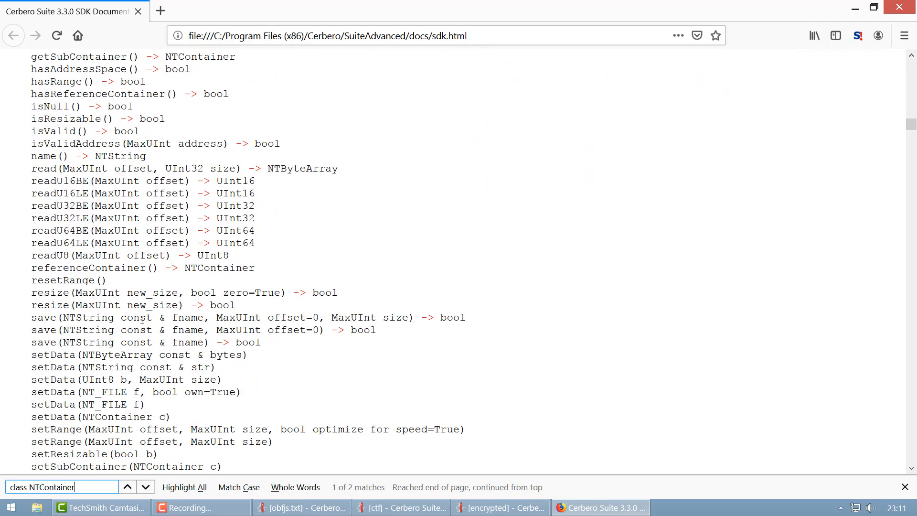
scroll(141, 319, "down", 2)
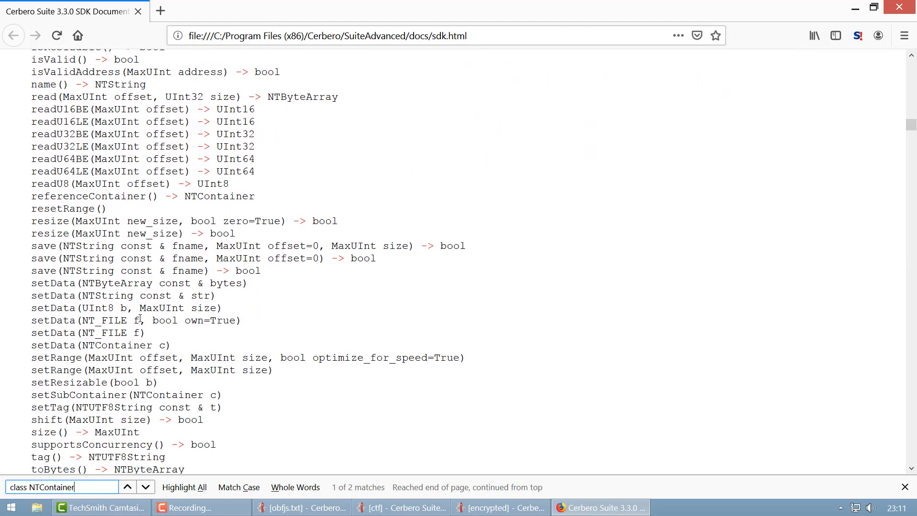
double_click(66, 383)
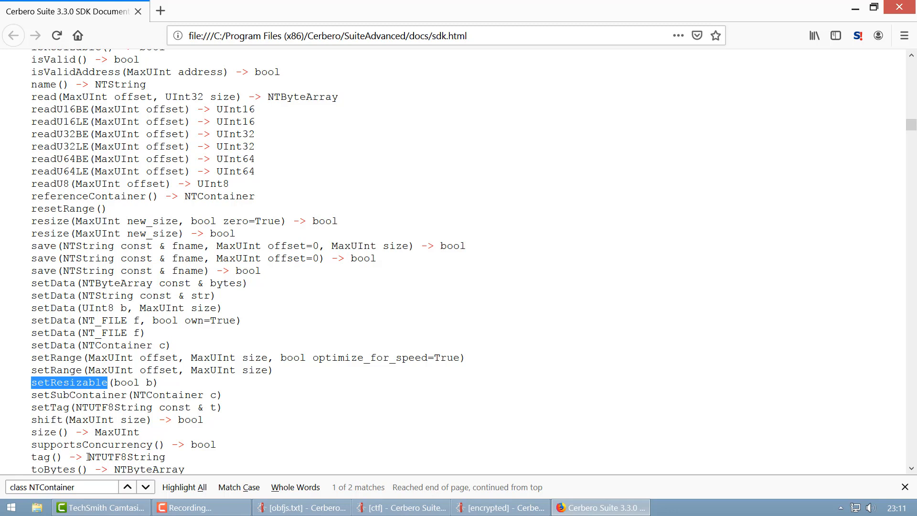
Return to the newContainer function definitions by searching the documentation for newConta.
left_click(91, 487)
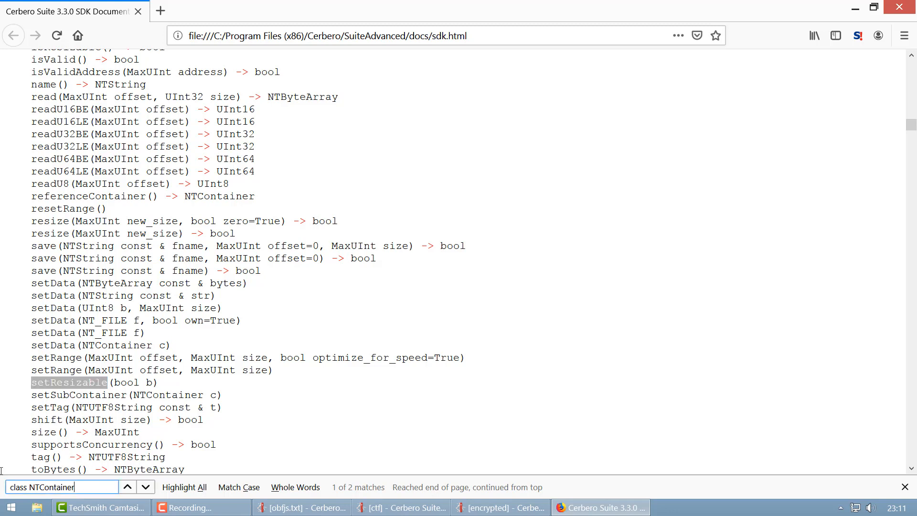
key("ctrl+a")
type("newConta")
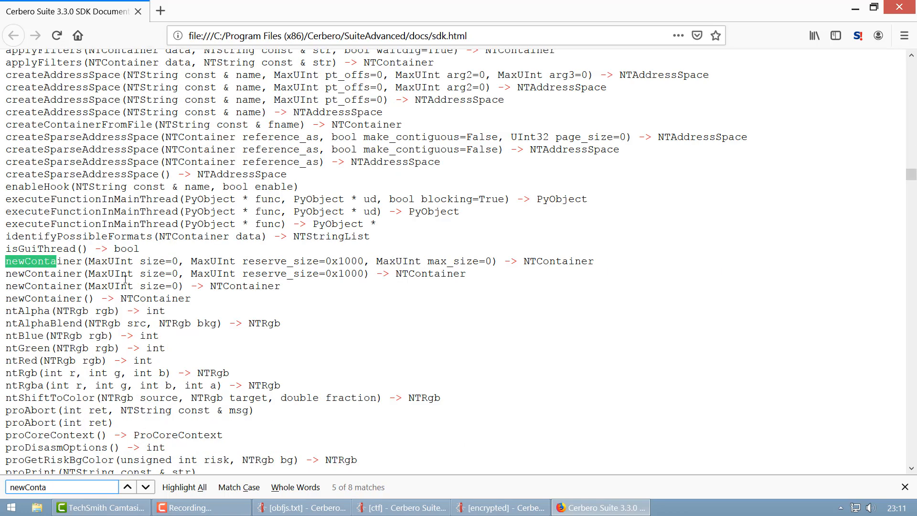
Find applyFilters again and highlight its name, the NTContainer argument and the NTString const & str argument.
key("ctrl+a")
type("apply")
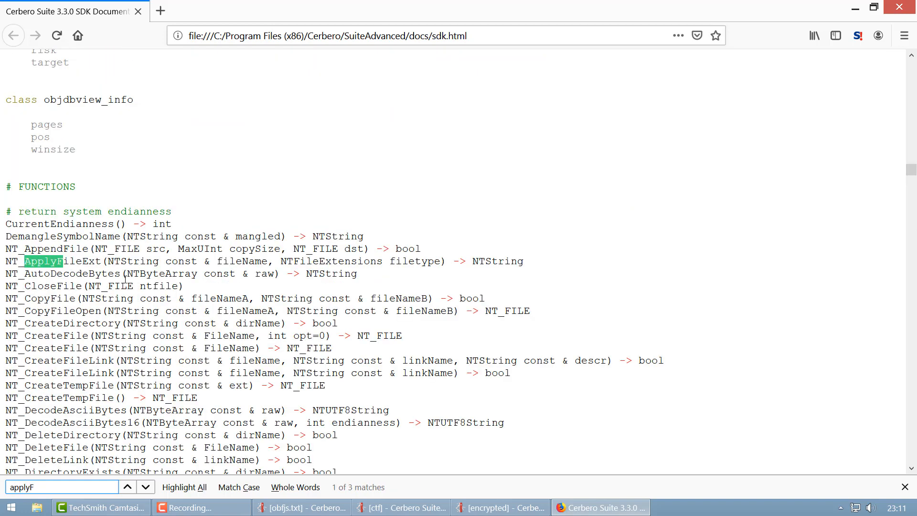
type("Filter")
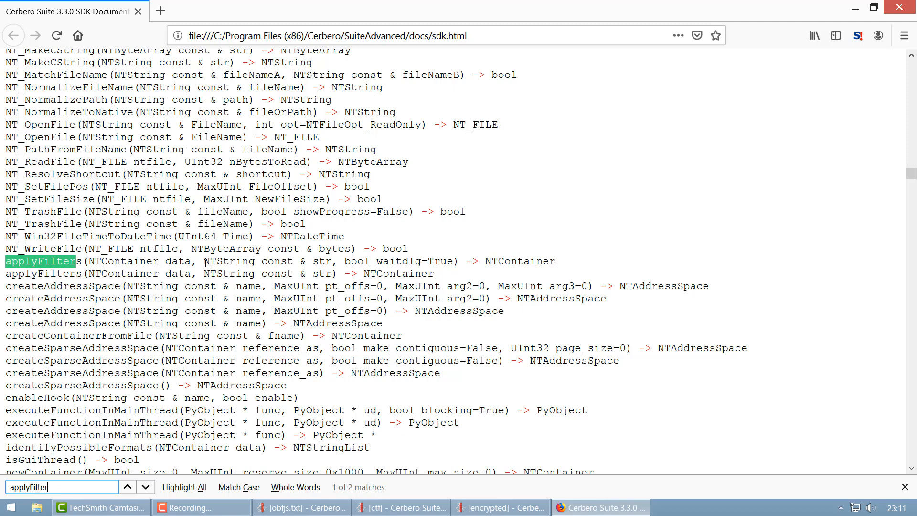
double_click(64, 263)
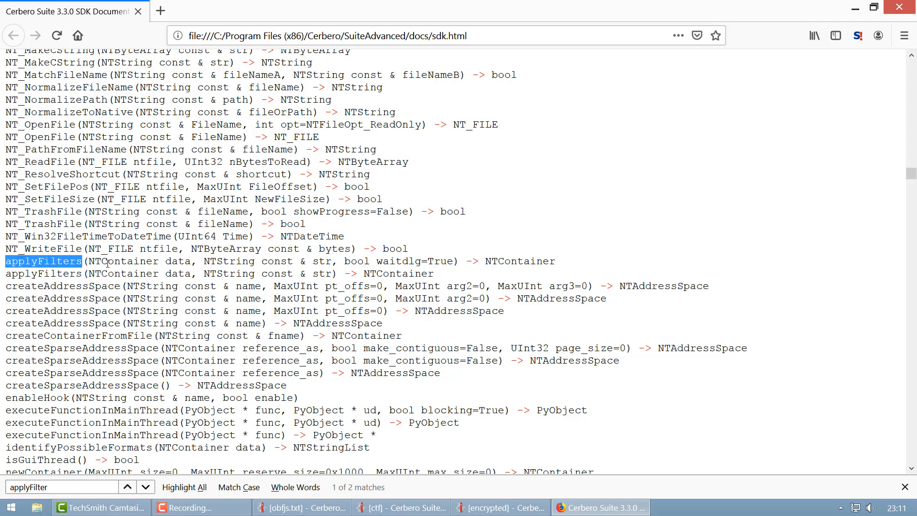
double_click(123, 262)
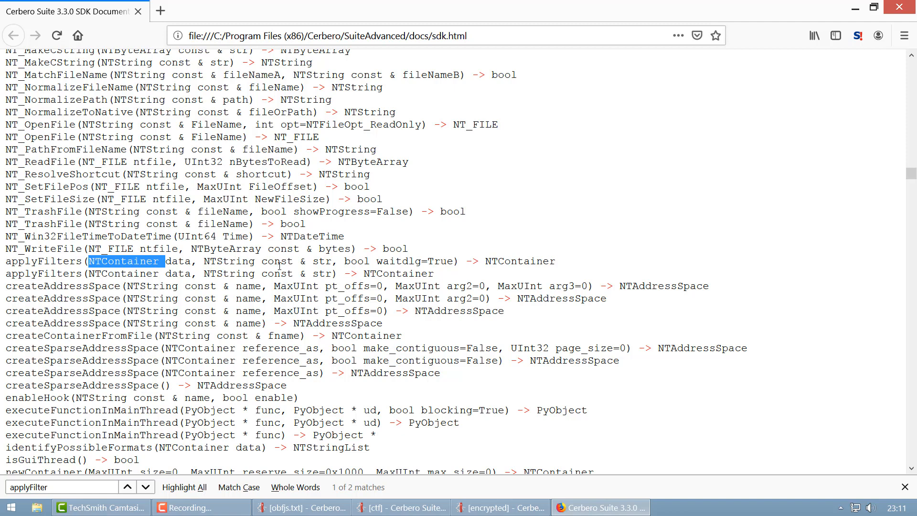
left_click_drag(332, 261, 206, 264)
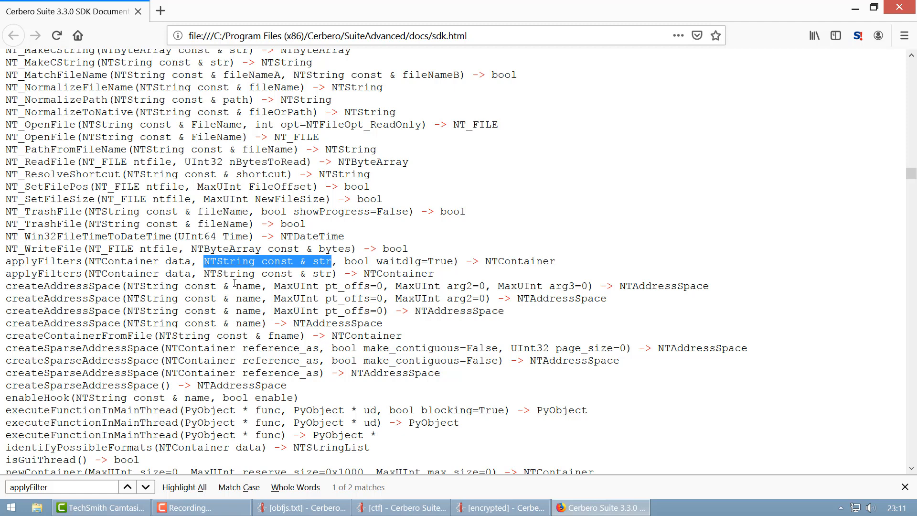
Switch to the ctf window in Cerbero Suite and export the disasm/x64 filter as XML, pasting it into the output view.
mouse_move(406, 507)
left_click(488, 507)
left_click(406, 507)
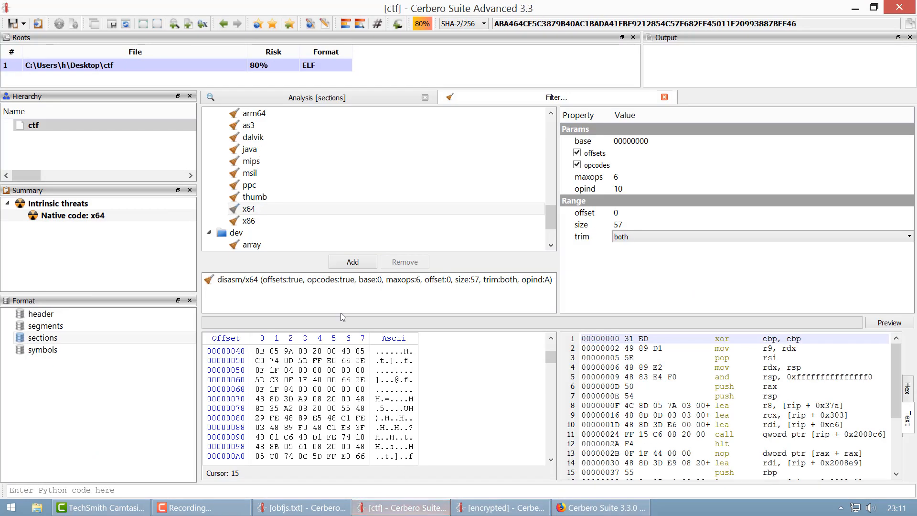
left_click(315, 284)
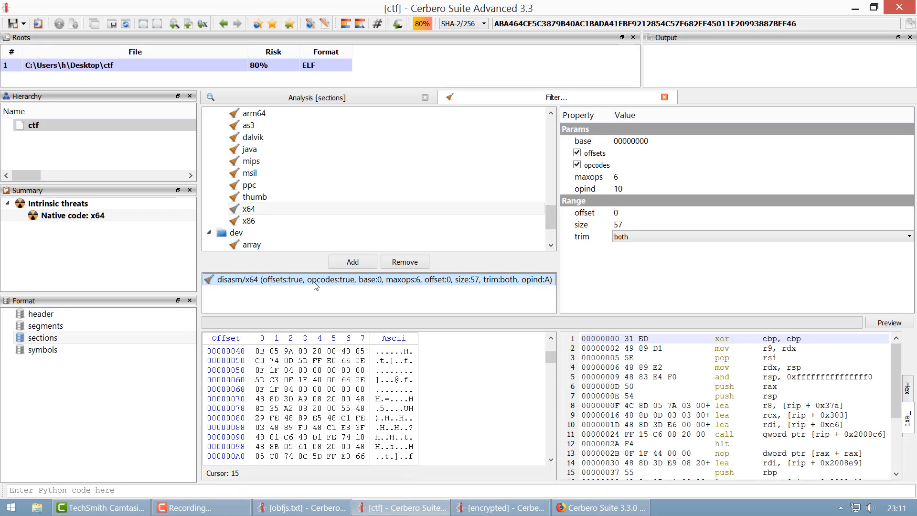
right_click(315, 285)
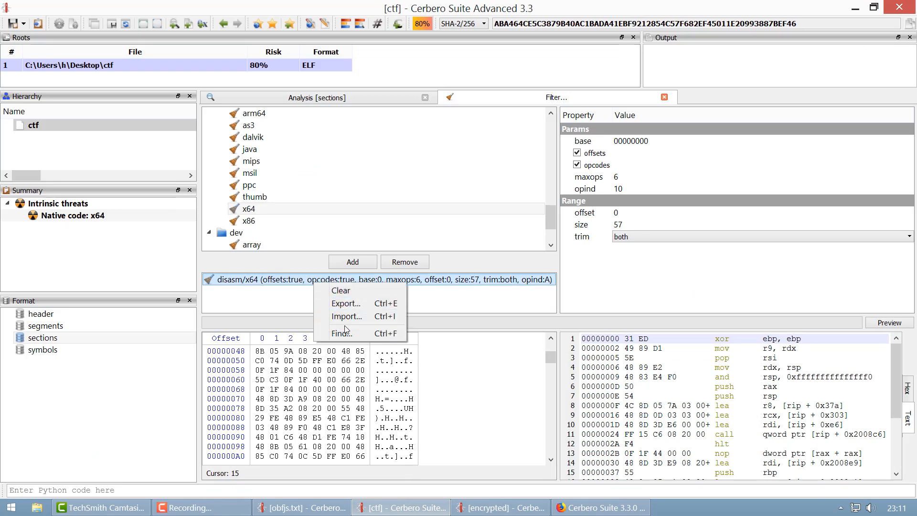
key("Escape")
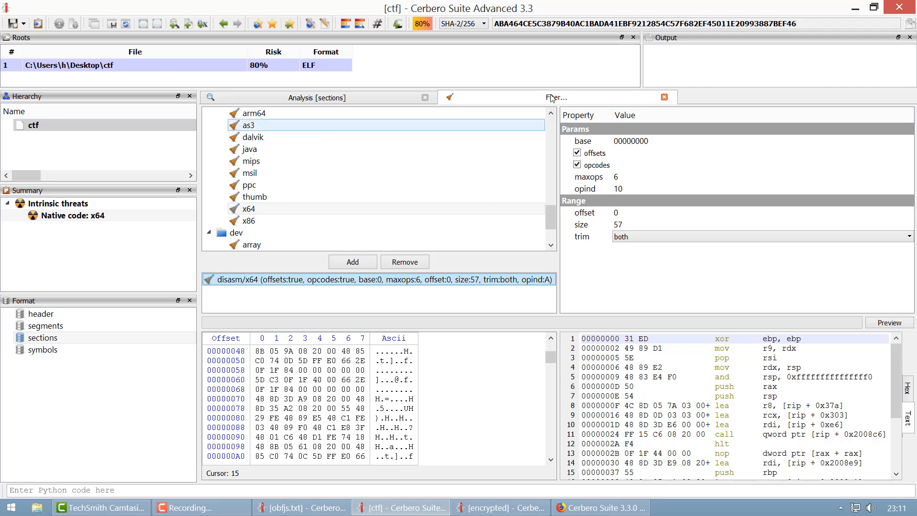
left_click(679, 70)
type("<flts><f name='disasm/x64' offsets='true' opcodes='true' base='0' maxops='6' offset='0' size='57' trim='both' opind='A'/></flts>")
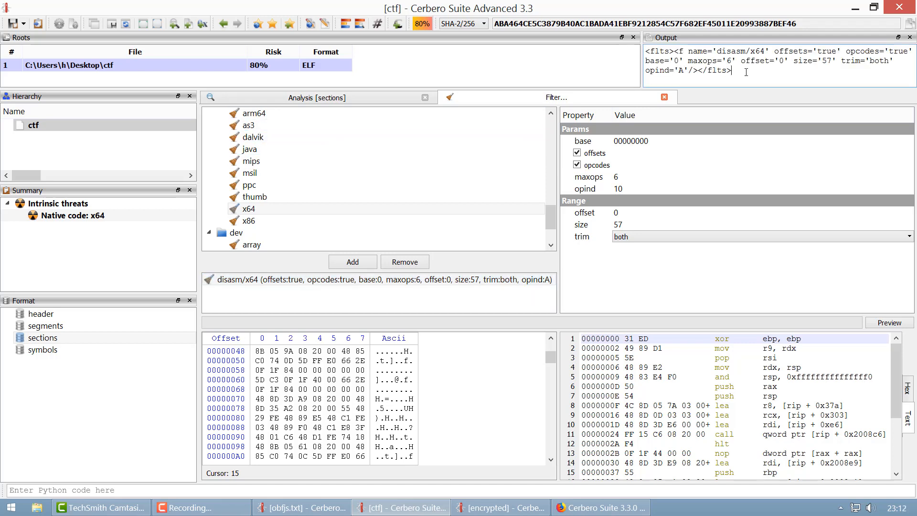
Highlight the exported filter XML in the output view, and clear all of that text.
left_click_drag(746, 72, 660, 53)
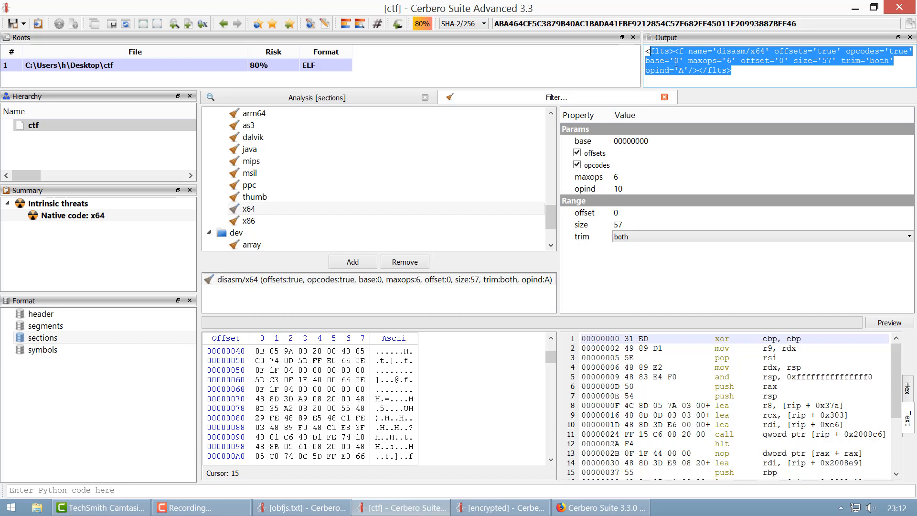
key("ctrl+a")
key("Delete")
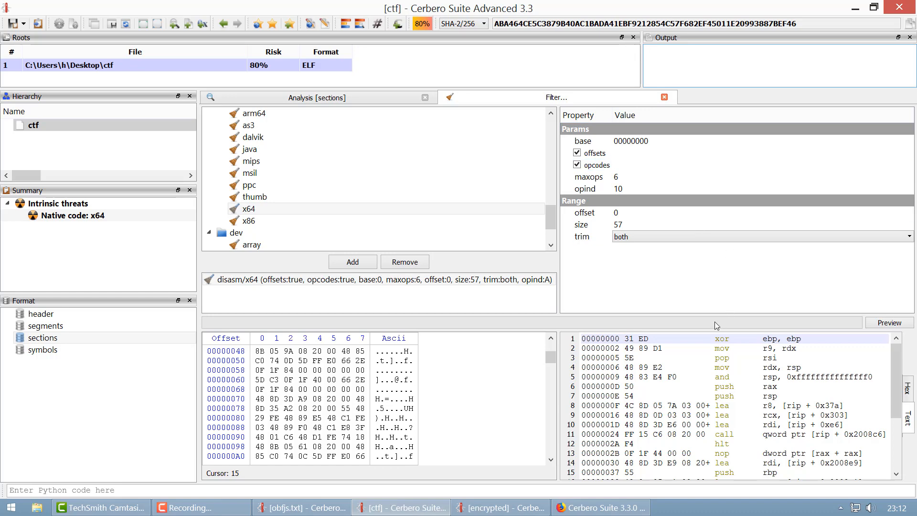
Switch to the obfjs.txt window, put the cursor on the first byte, and open the Inspector docked beneath the analysis area.
left_click(303, 507)
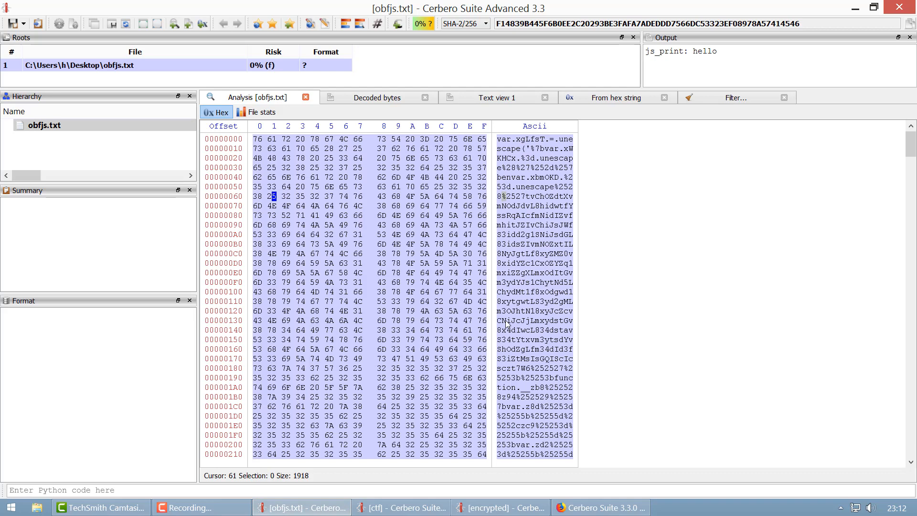
left_click(288, 160)
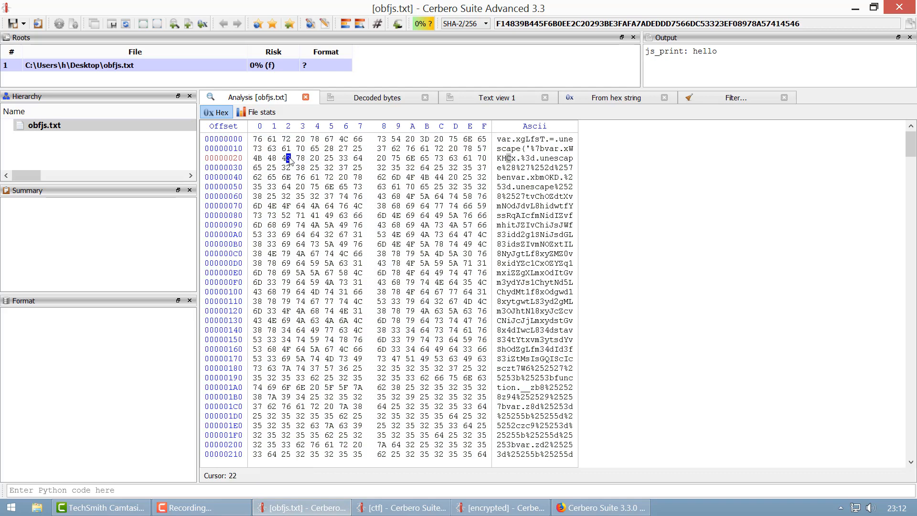
left_click(258, 140)
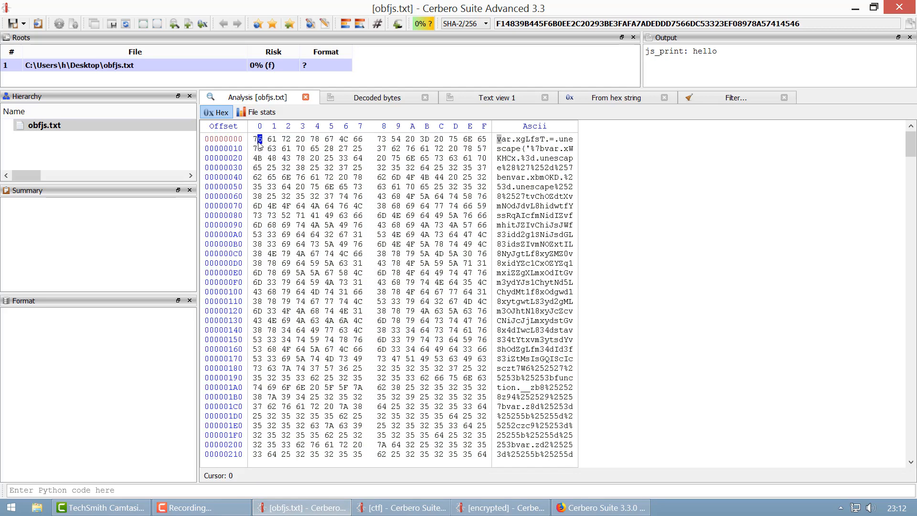
left_click(346, 28)
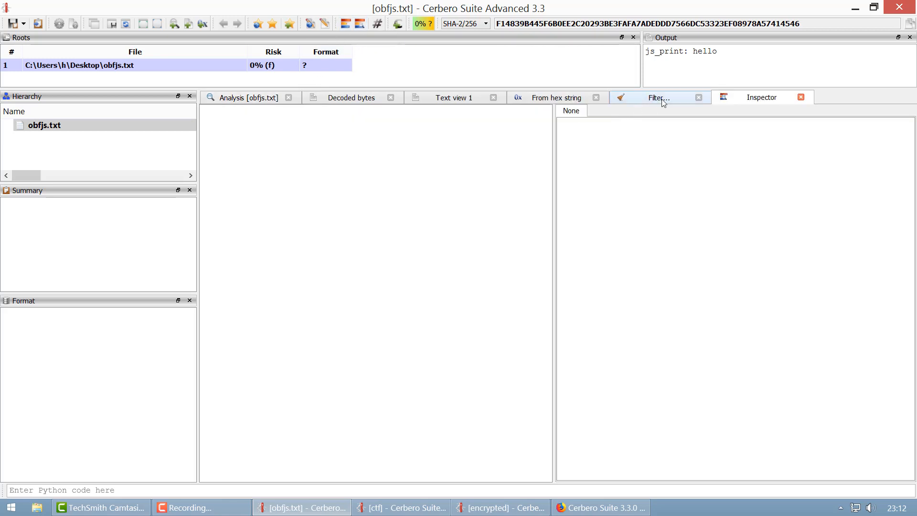
left_click_drag(738, 99, 459, 473)
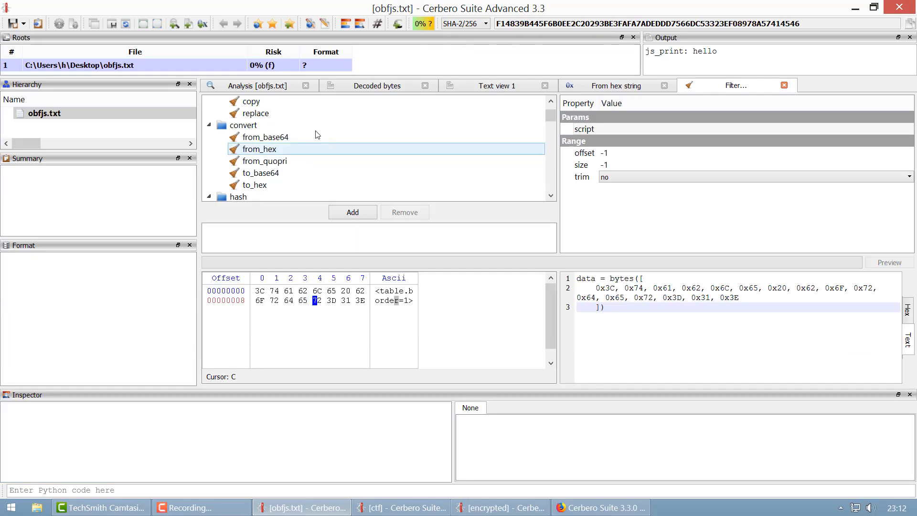
In the obfjs.txt analysis hex view, add a randomly colored interval described as data over 0x55 bytes from offset 0.
left_click(270, 92)
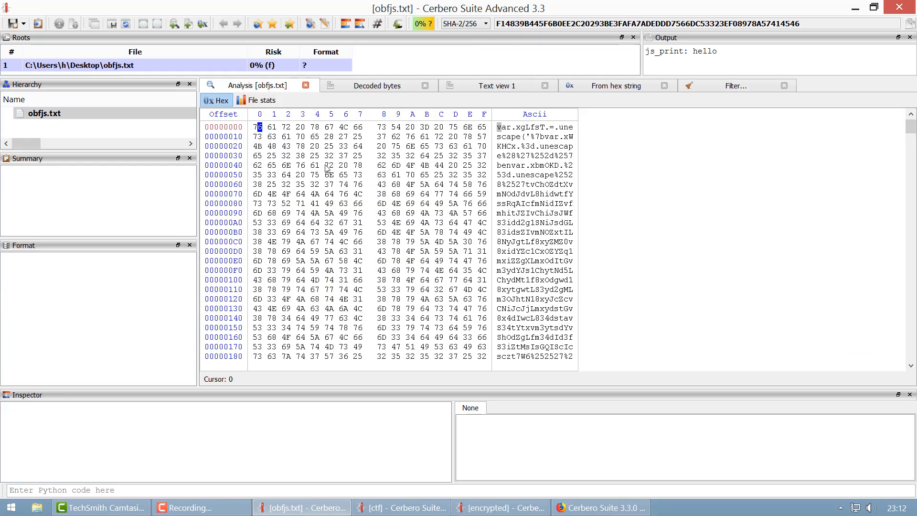
left_click_drag(258, 127, 321, 178)
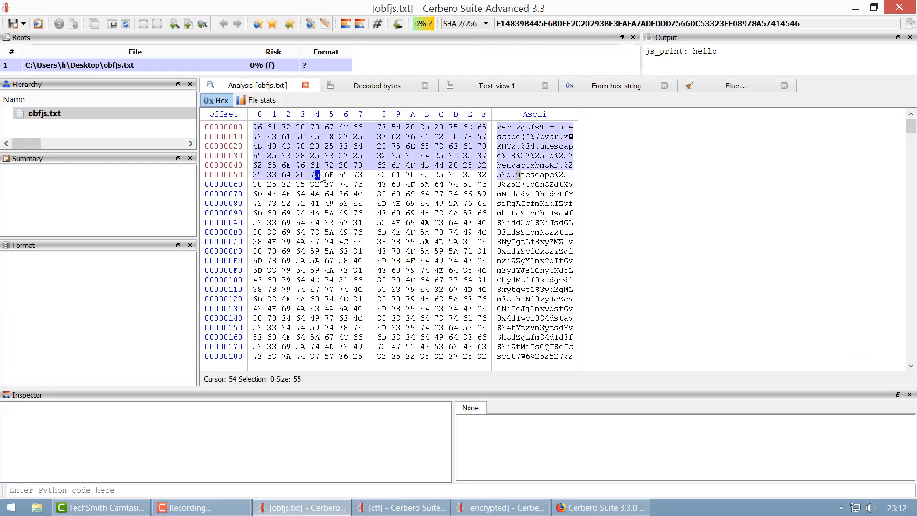
key("ctrl+alt+a")
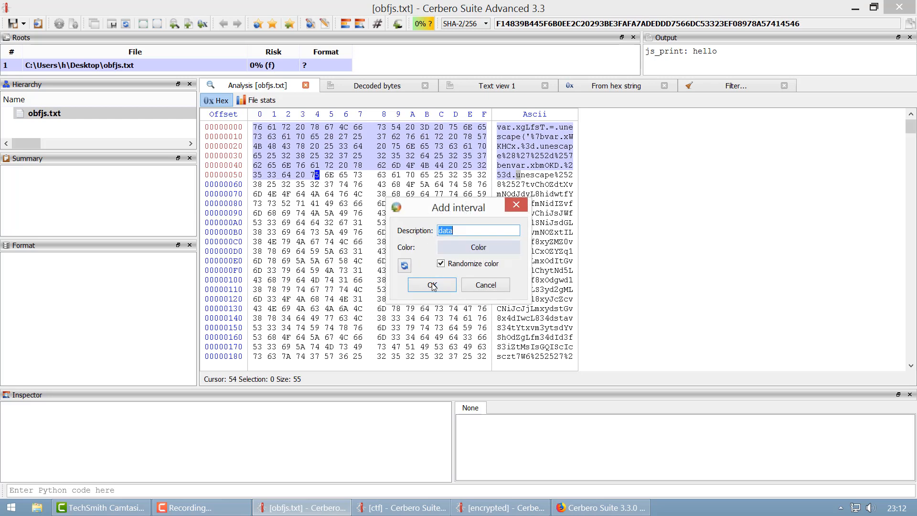
left_click(431, 283)
Add a second randomly colored data interval covering 0x82 bytes from offset 0x78, and deselect the range.
left_click_drag(385, 193, 403, 271)
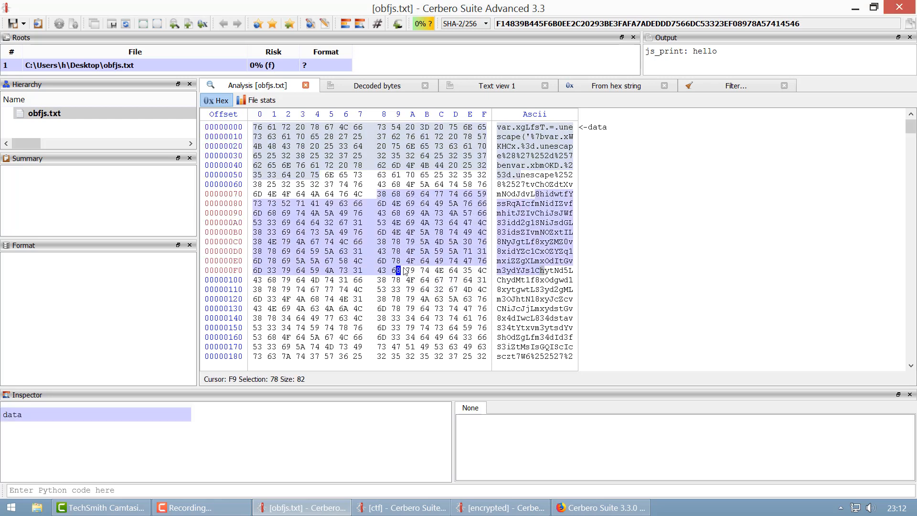
key("ctrl+alt+a")
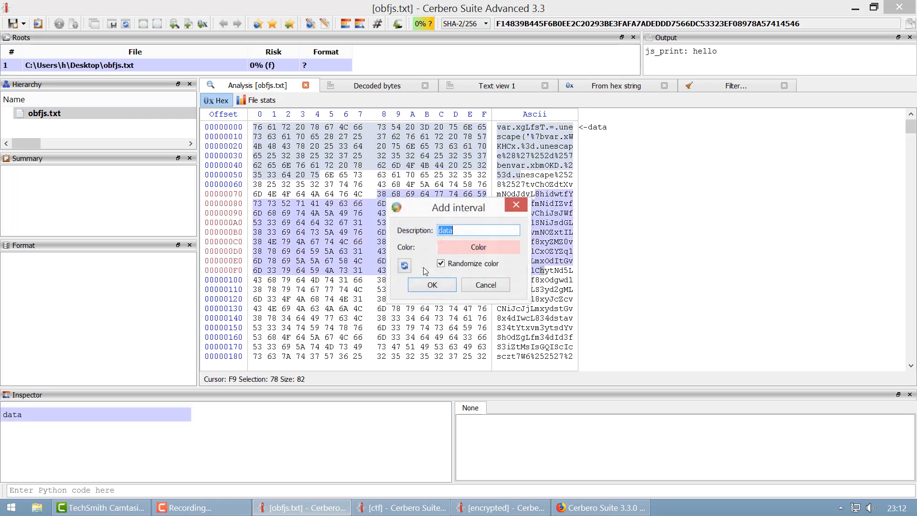
left_click(431, 282)
left_click(441, 299)
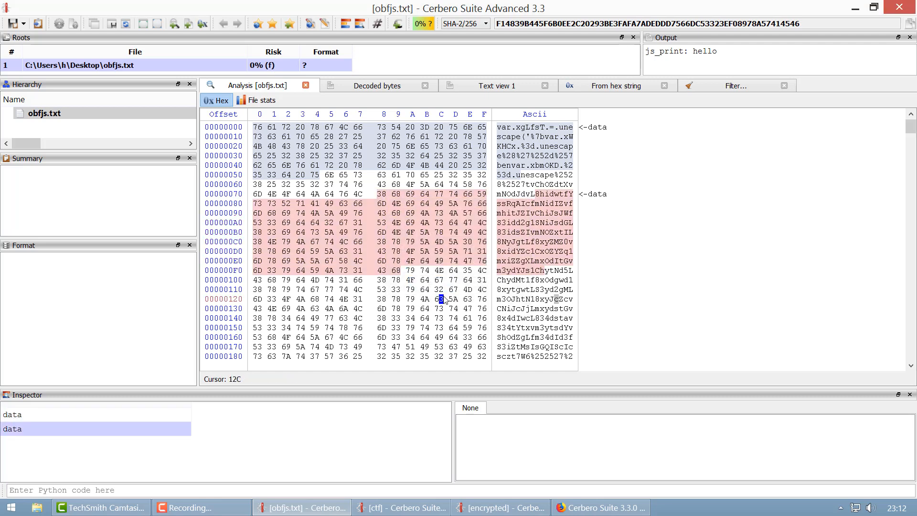